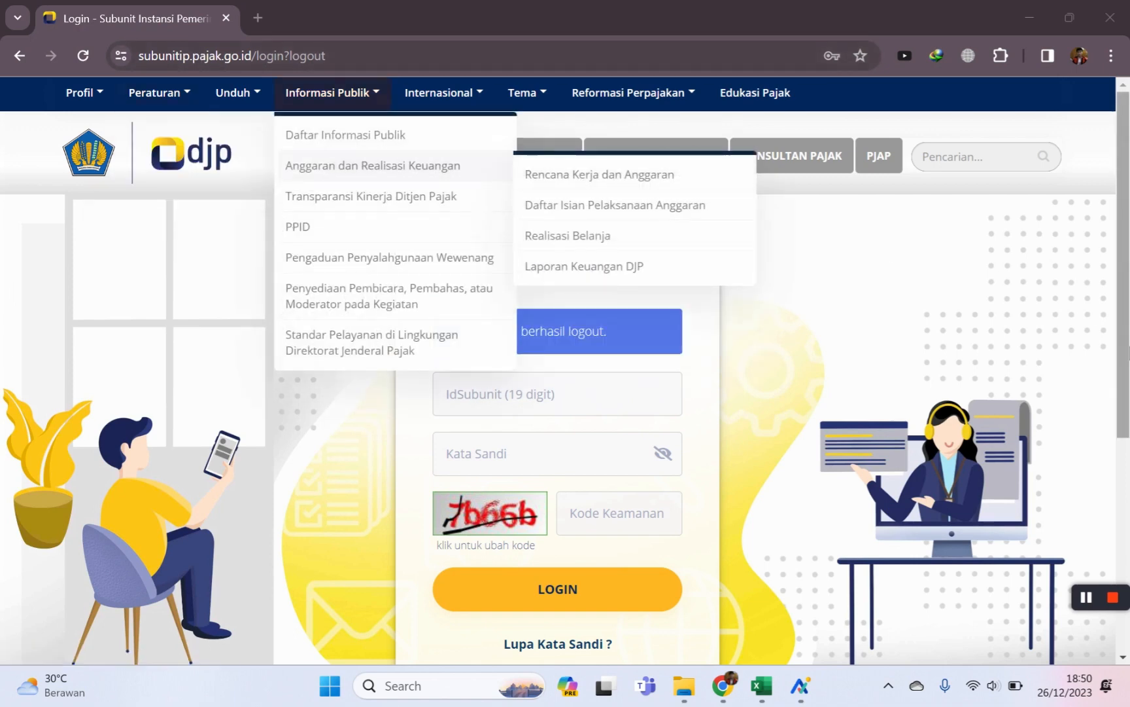
Log in to the subunit account with the saved Chrome credentials and the on-screen security code.
left_click(453, 406)
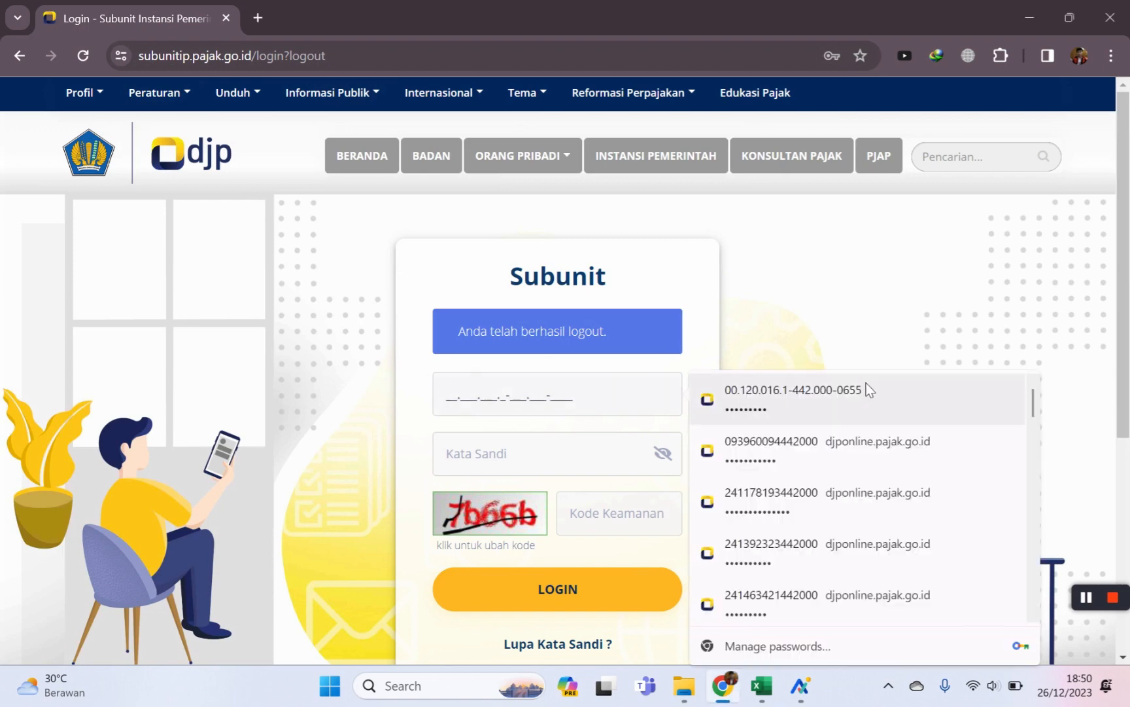
left_click(816, 406)
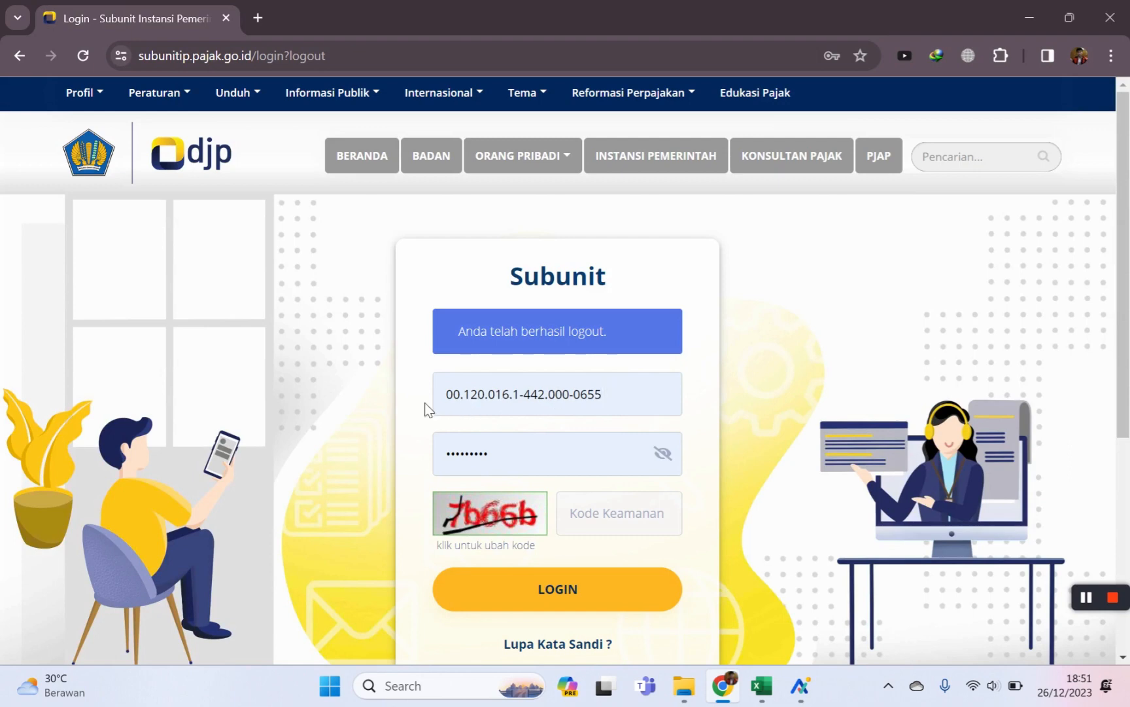
scroll(463, 406, "down", 1)
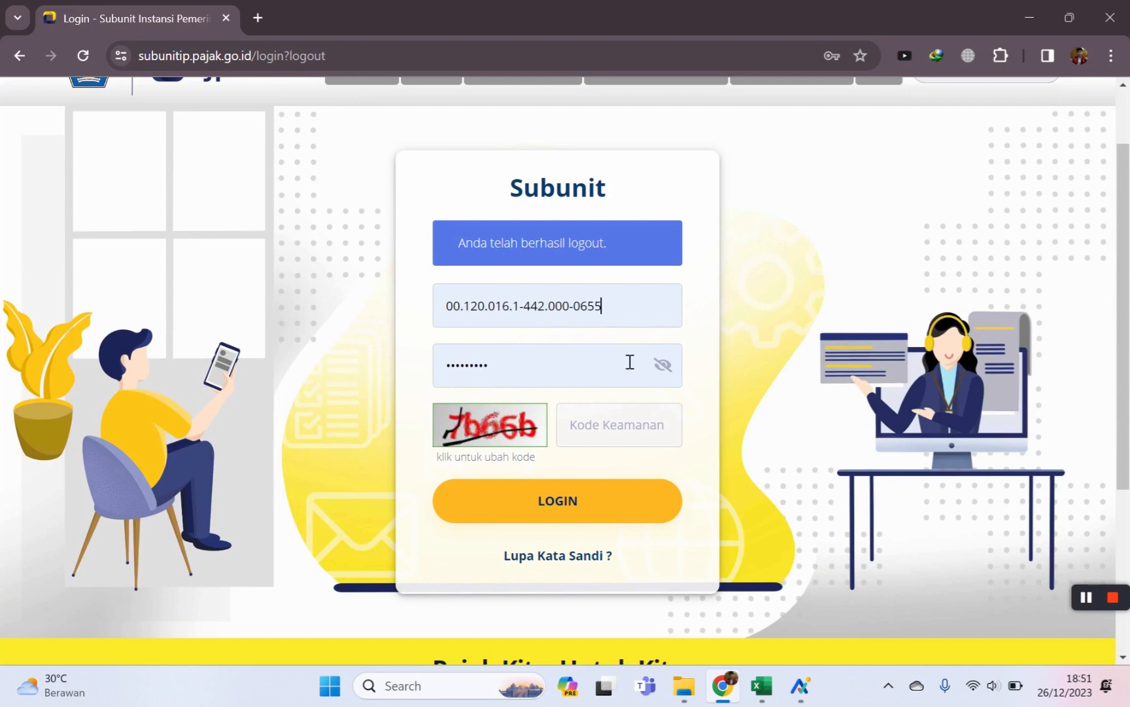
left_click(622, 433)
type("7b66b")
left_click(553, 507)
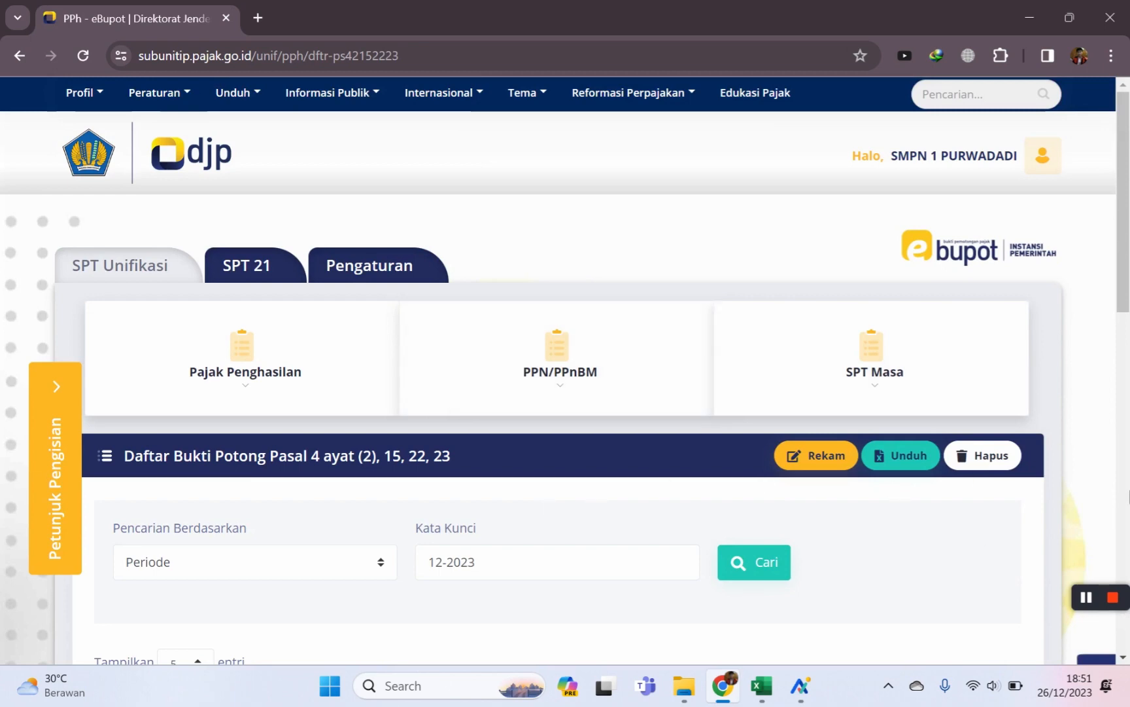
left_click(1090, 596)
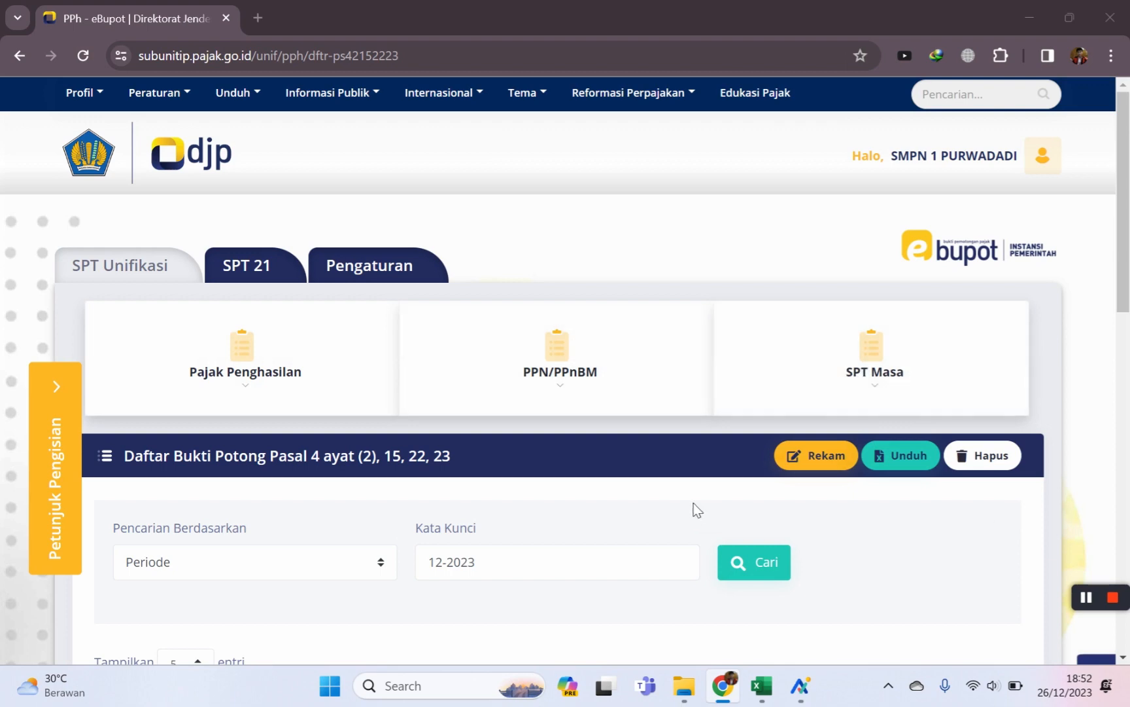
scroll(995, 543, "down", 1)
scroll(995, 543, "down", 1)
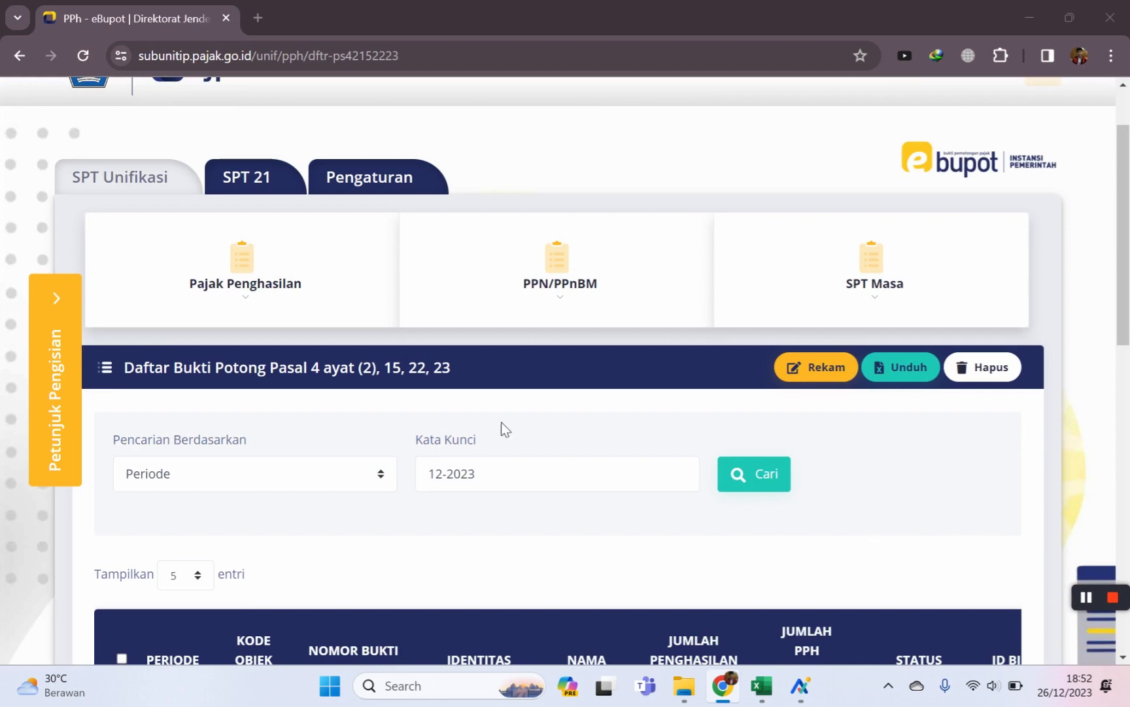
left_click(247, 275)
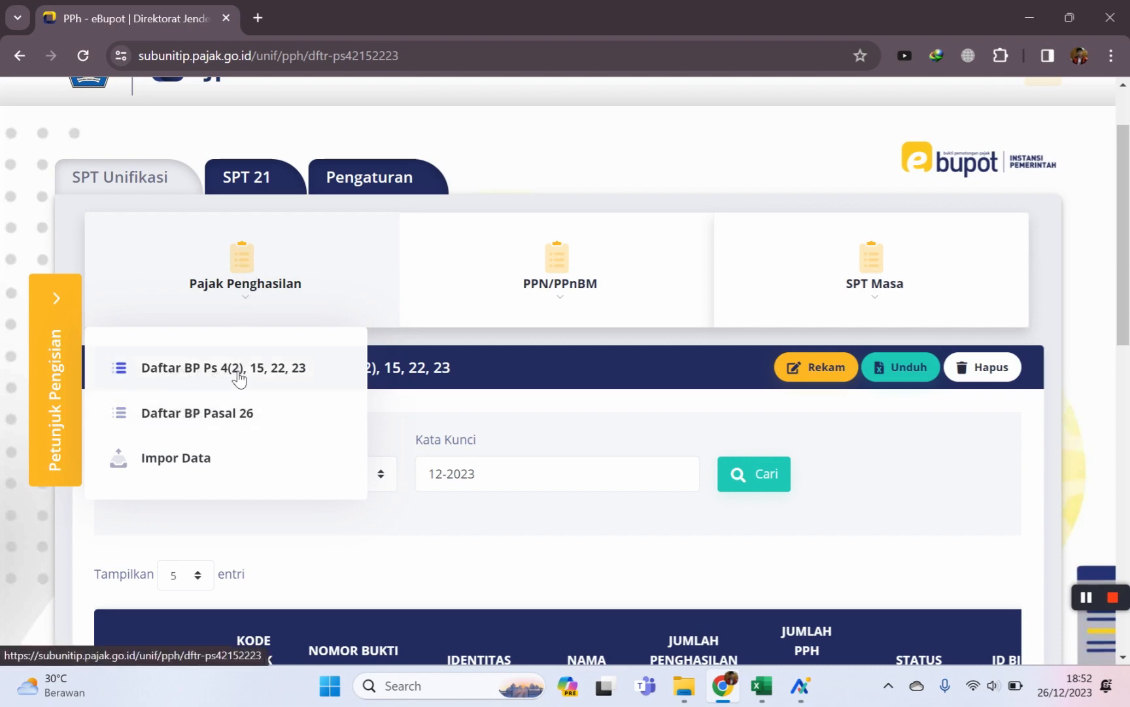
left_click(283, 376)
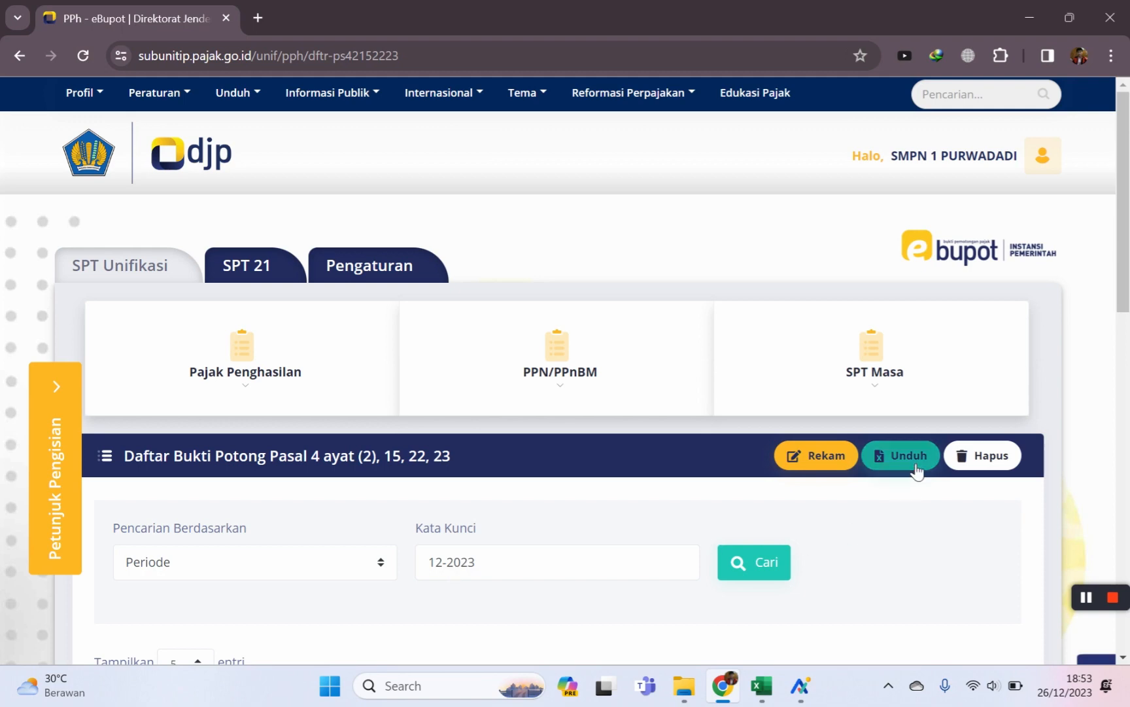
scroll(763, 484, "down", 5)
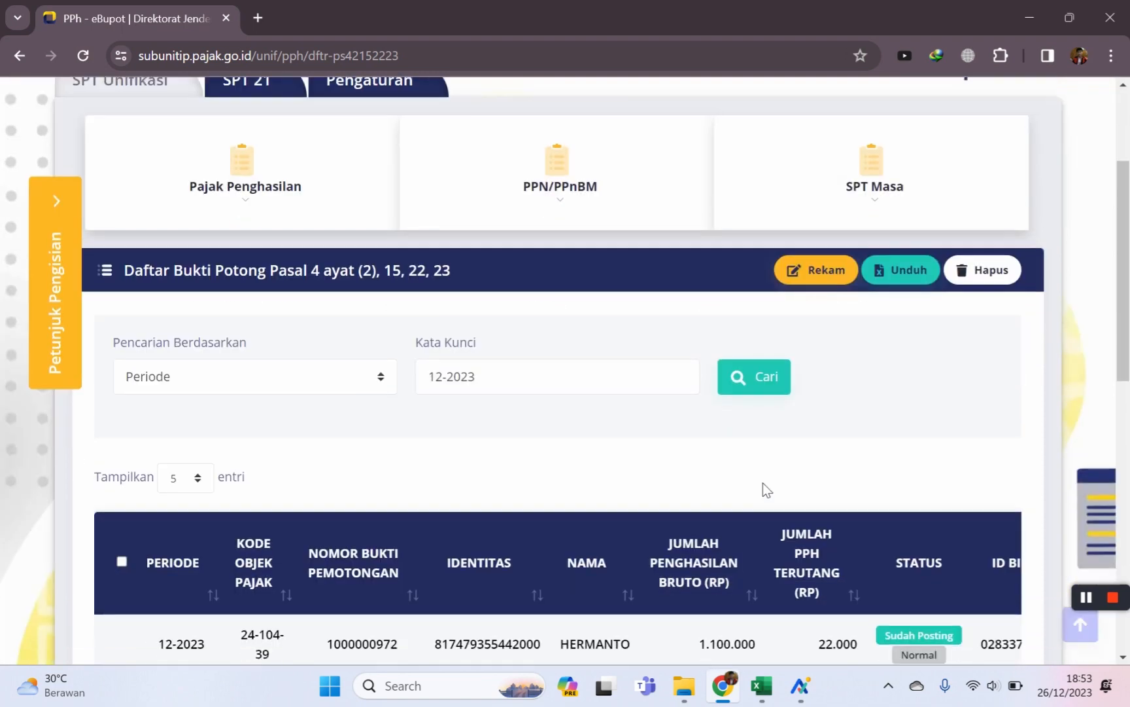
scroll(764, 504, "down", 3)
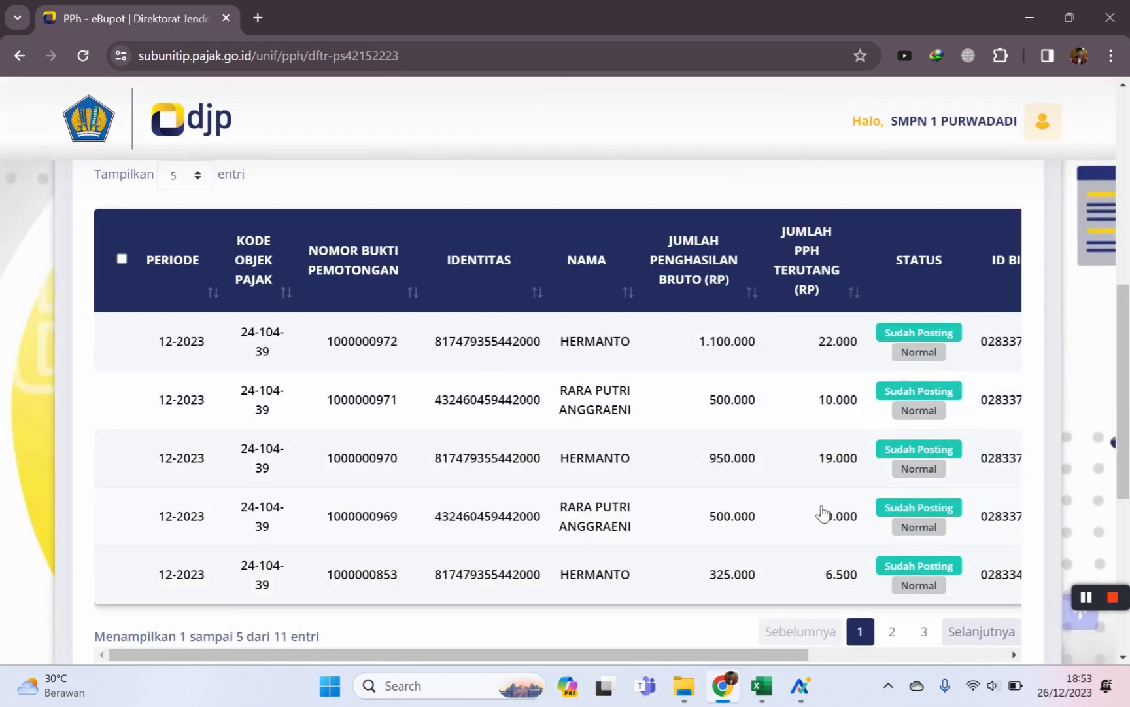
scroll(581, 538, "up", 1)
scroll(581, 538, "up", 7)
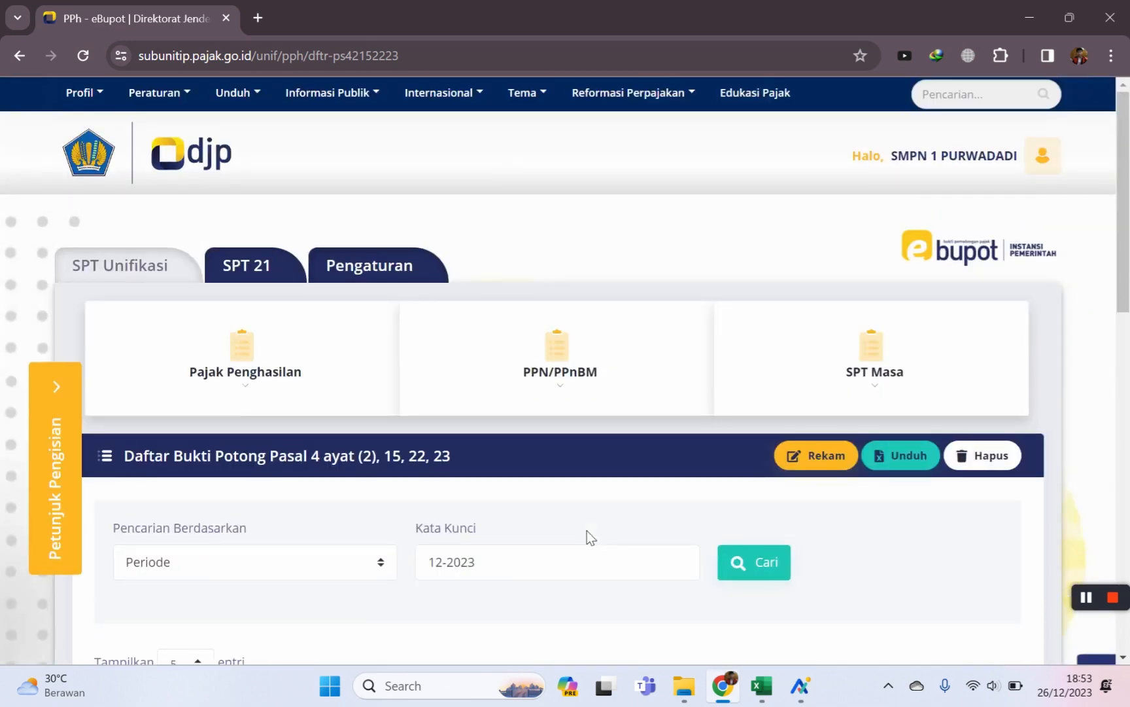
Start a new withholding slip for Tahun Pajak 2023, then switch to the Data Non PNS workbook.
left_click(818, 463)
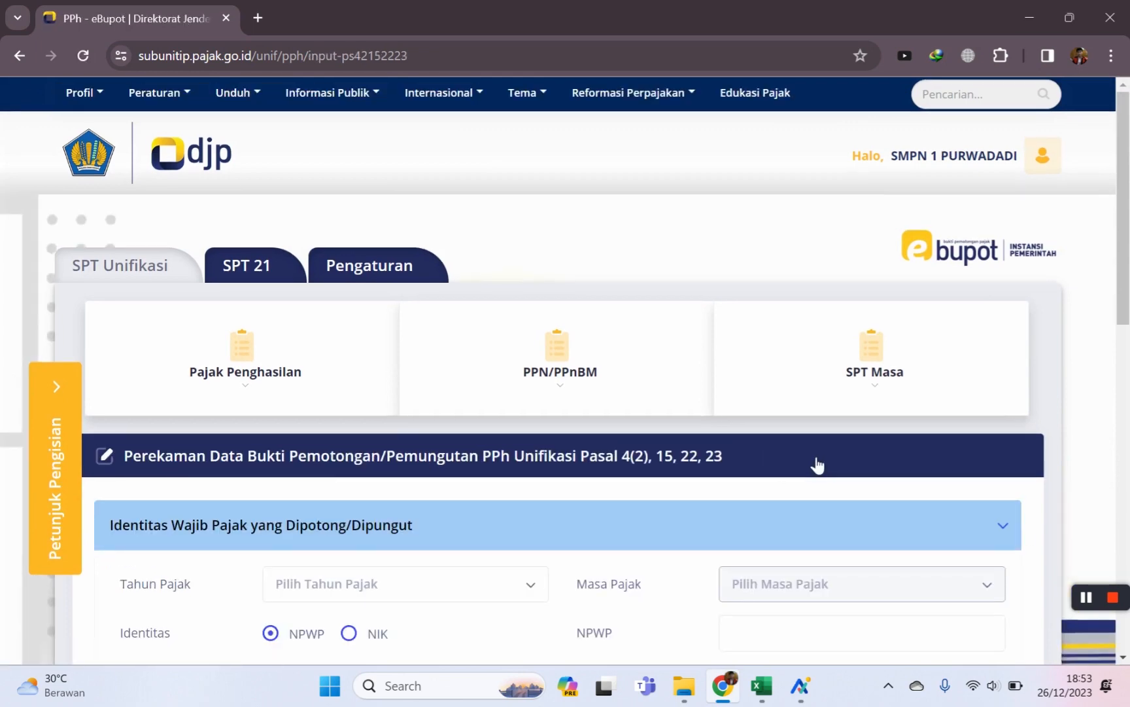
scroll(811, 462, "down", 4)
left_click(509, 327)
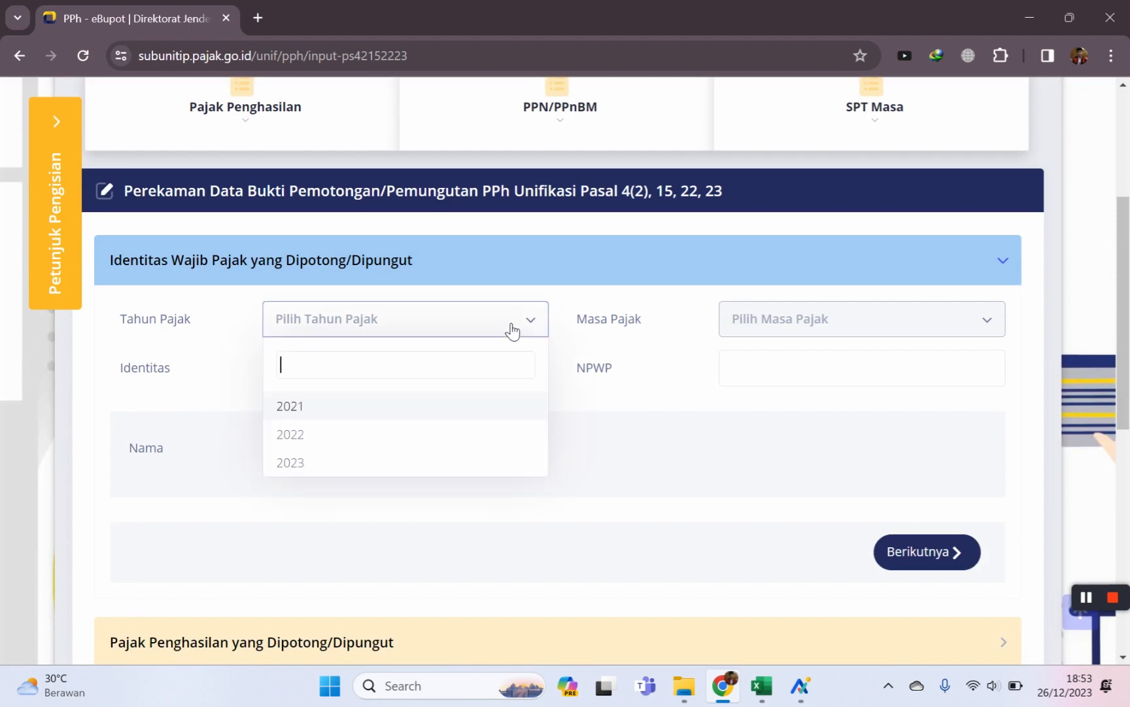
left_click(347, 471)
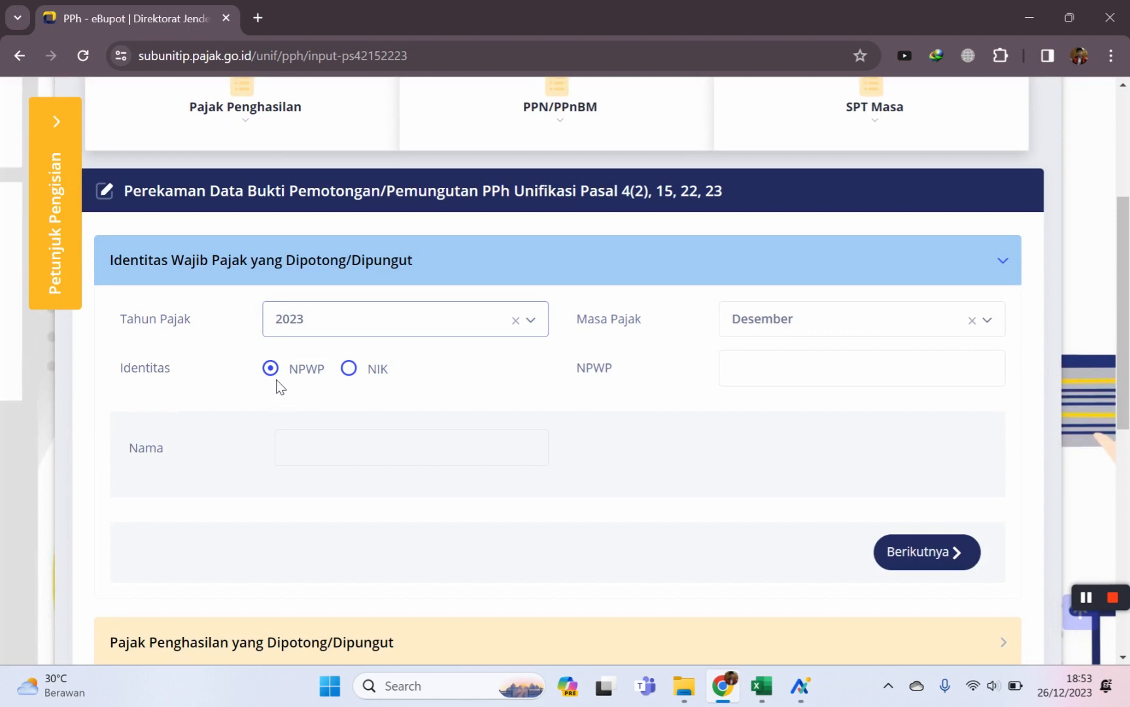
scroll(311, 416, "up", 1)
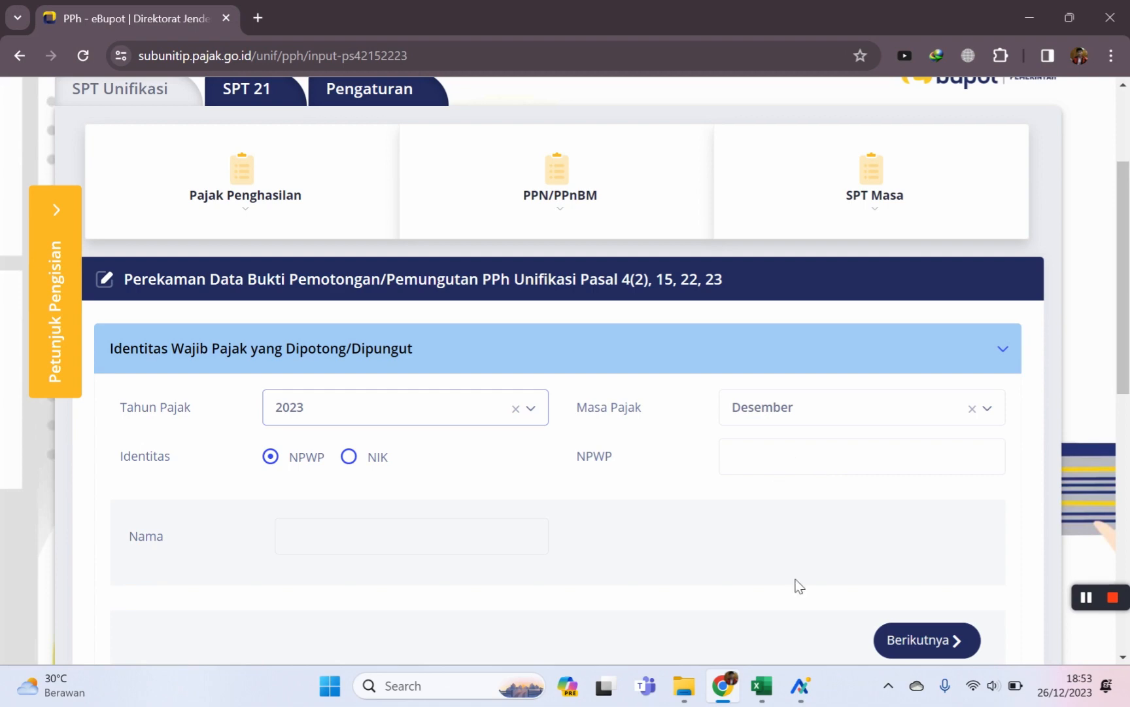
left_click(772, 684)
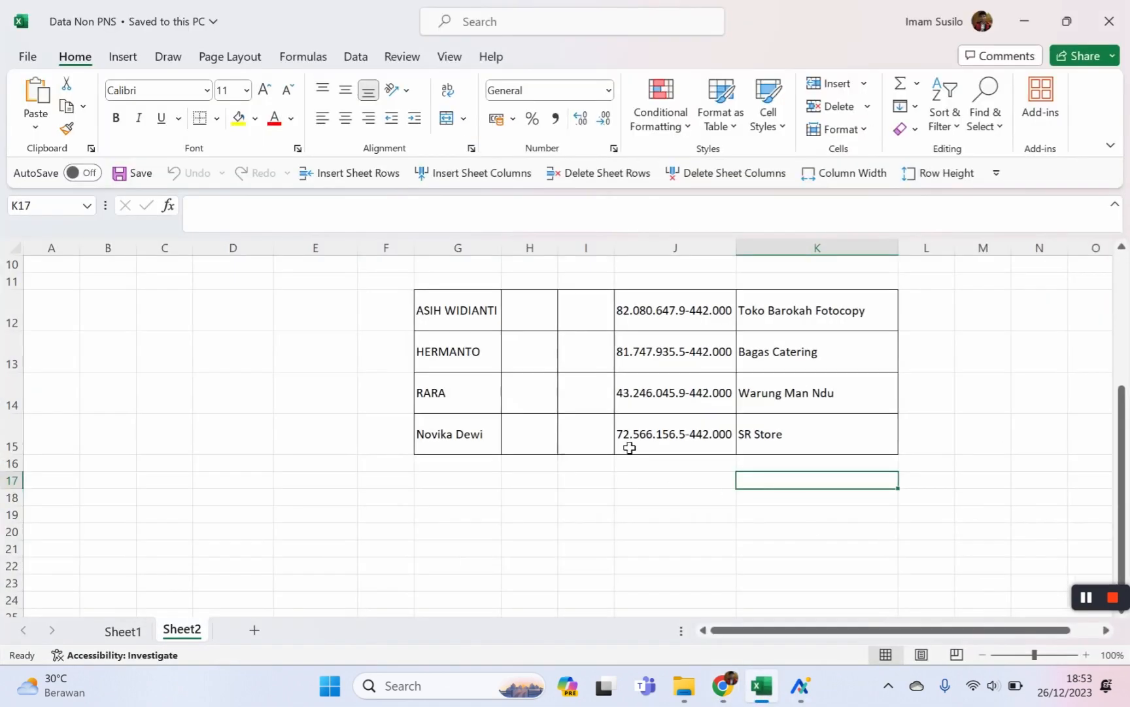
Copy the payee's NPWP from cell J13 and return to the eBupot form.
left_click(663, 356)
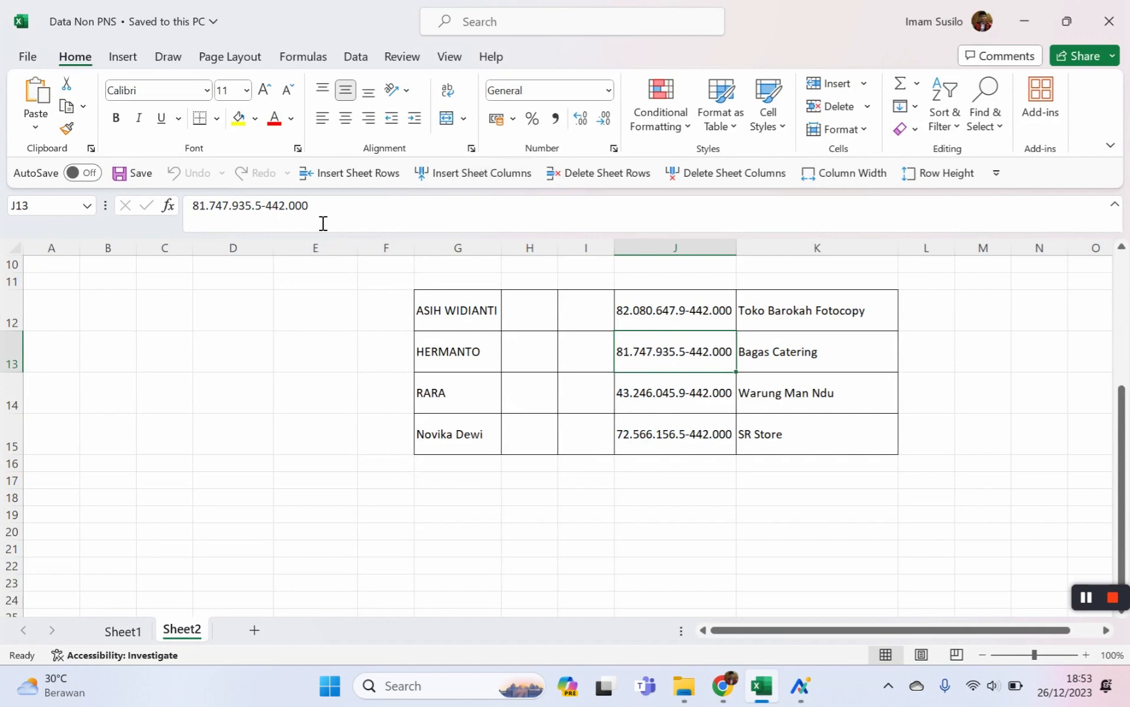
left_click_drag(321, 220, 11, 255)
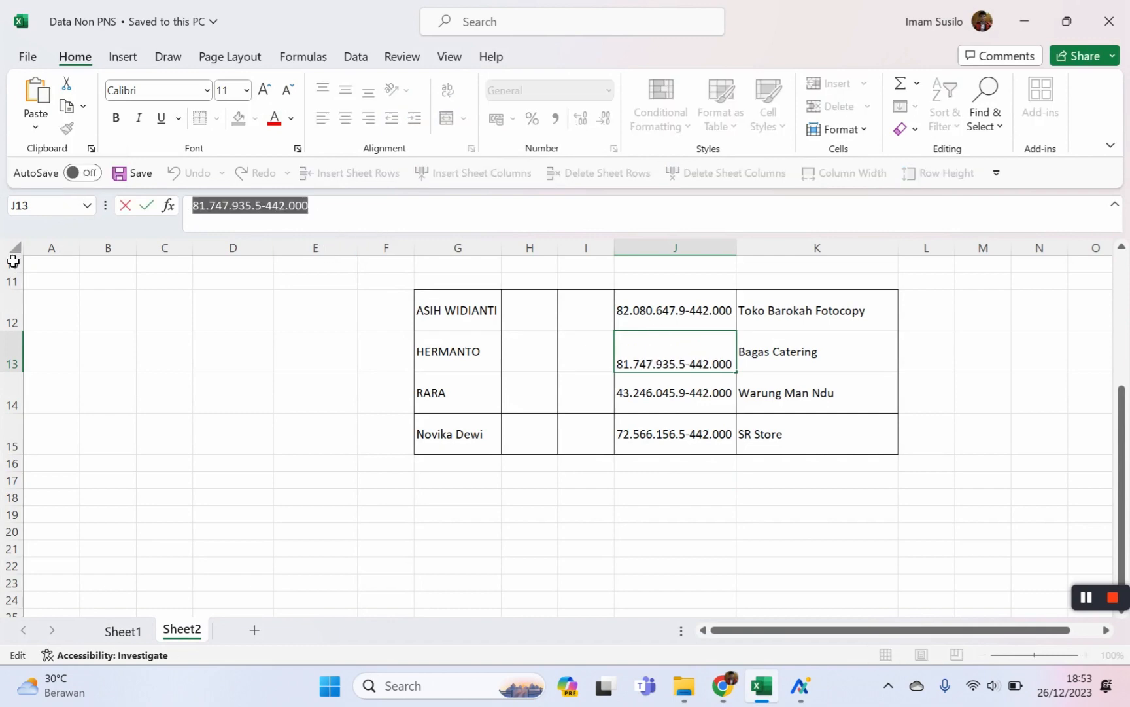
left_click(723, 687)
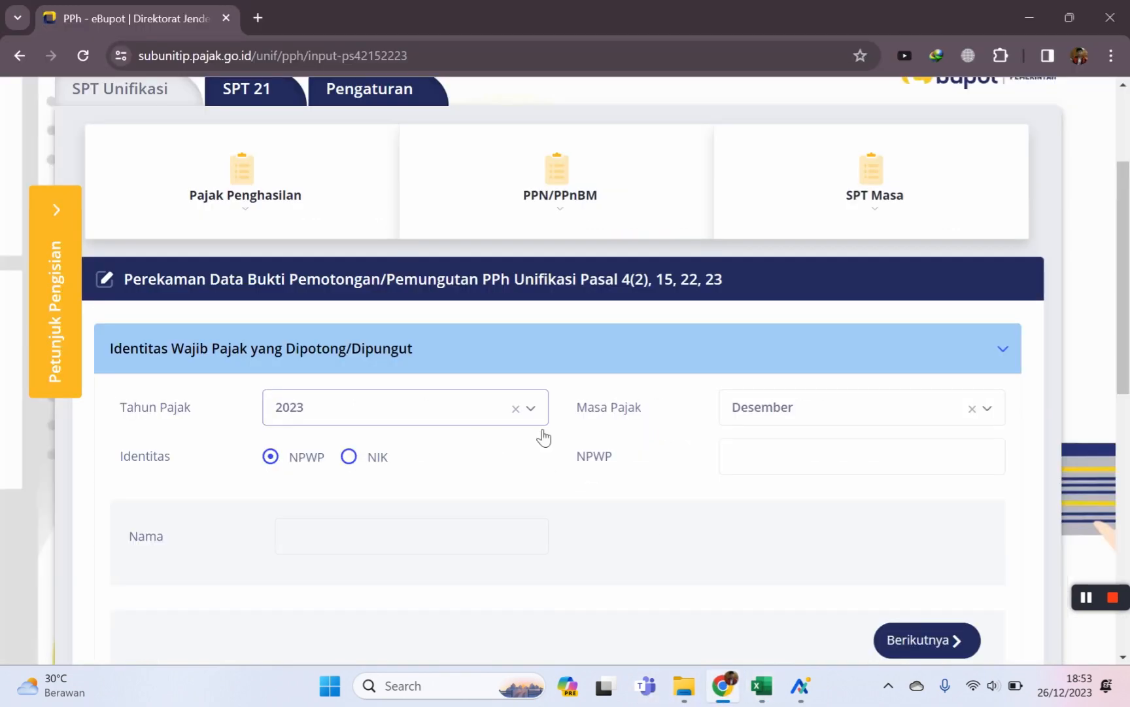
Paste the payee's NPWP, then tick qq and enter the business name BAGAS CATERING.
left_click(734, 464)
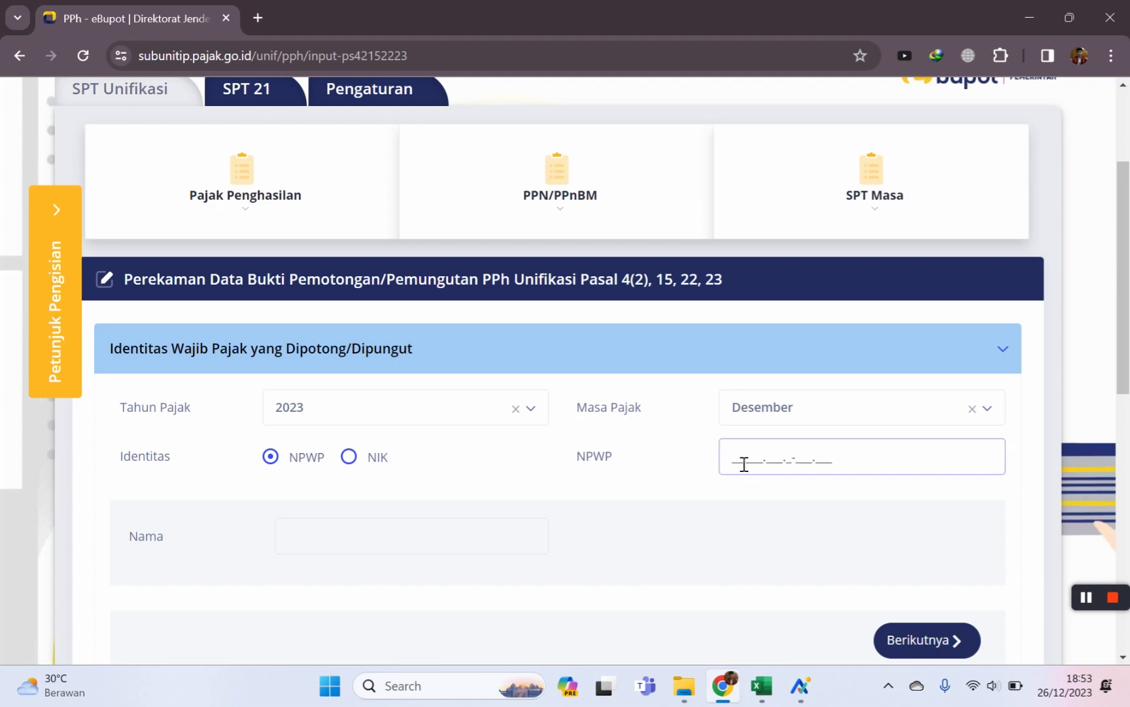
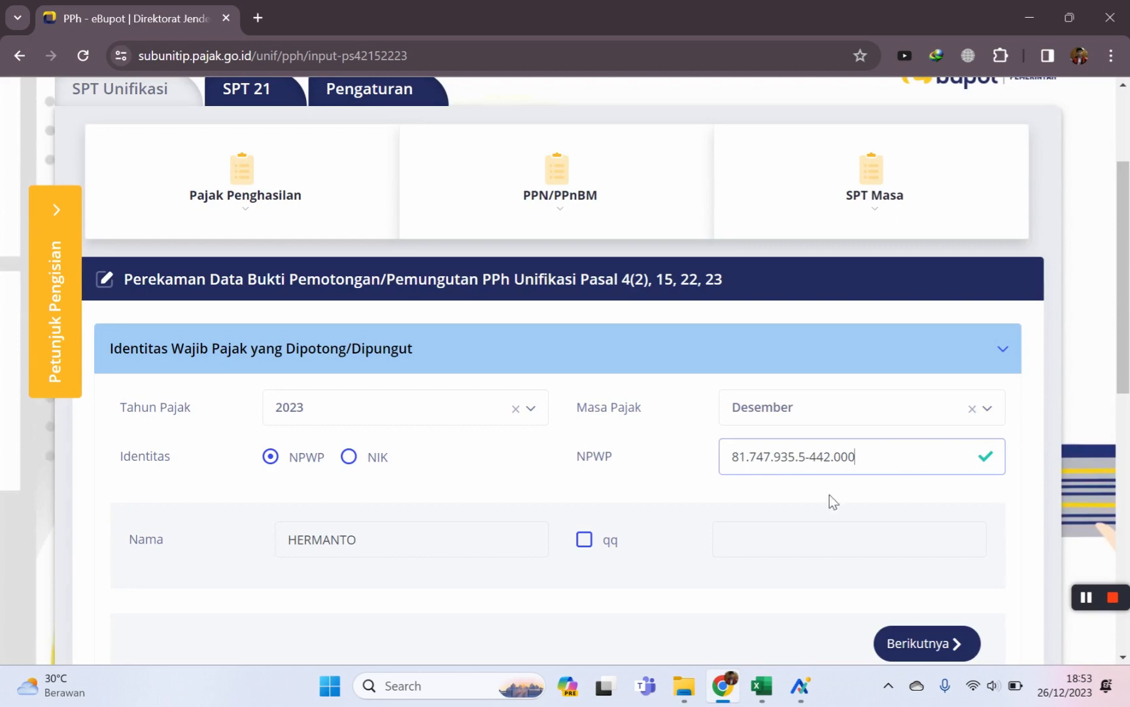
scroll(426, 479, "down", 1)
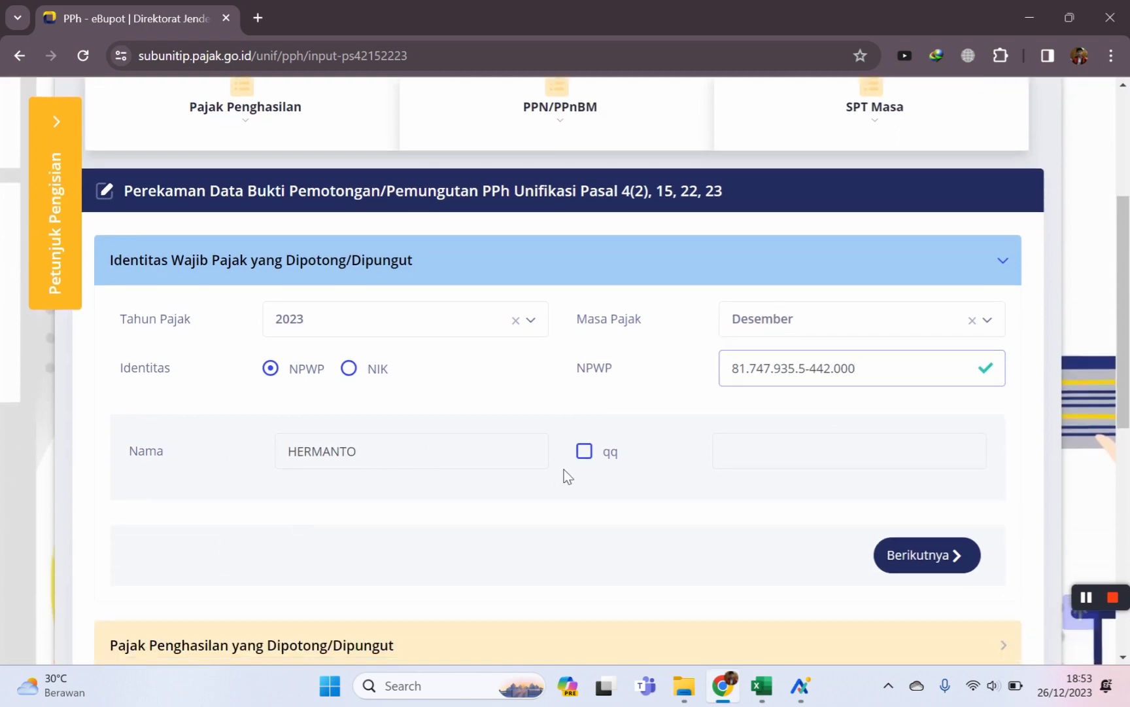
left_click(586, 458)
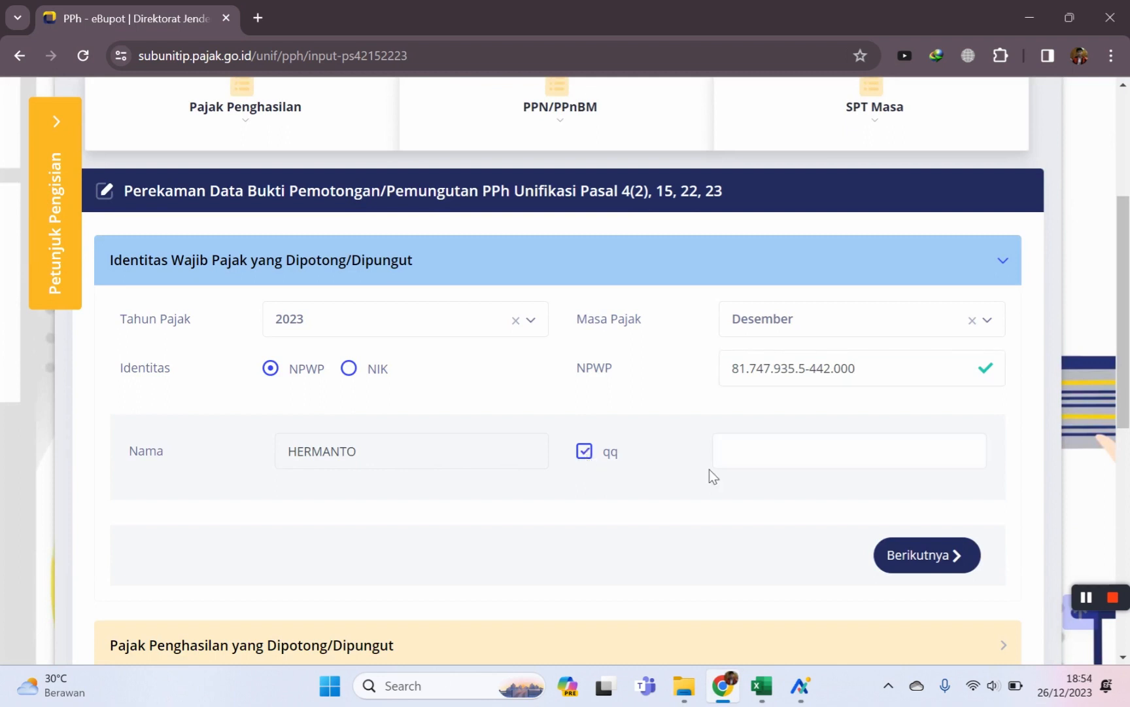
left_click(755, 464)
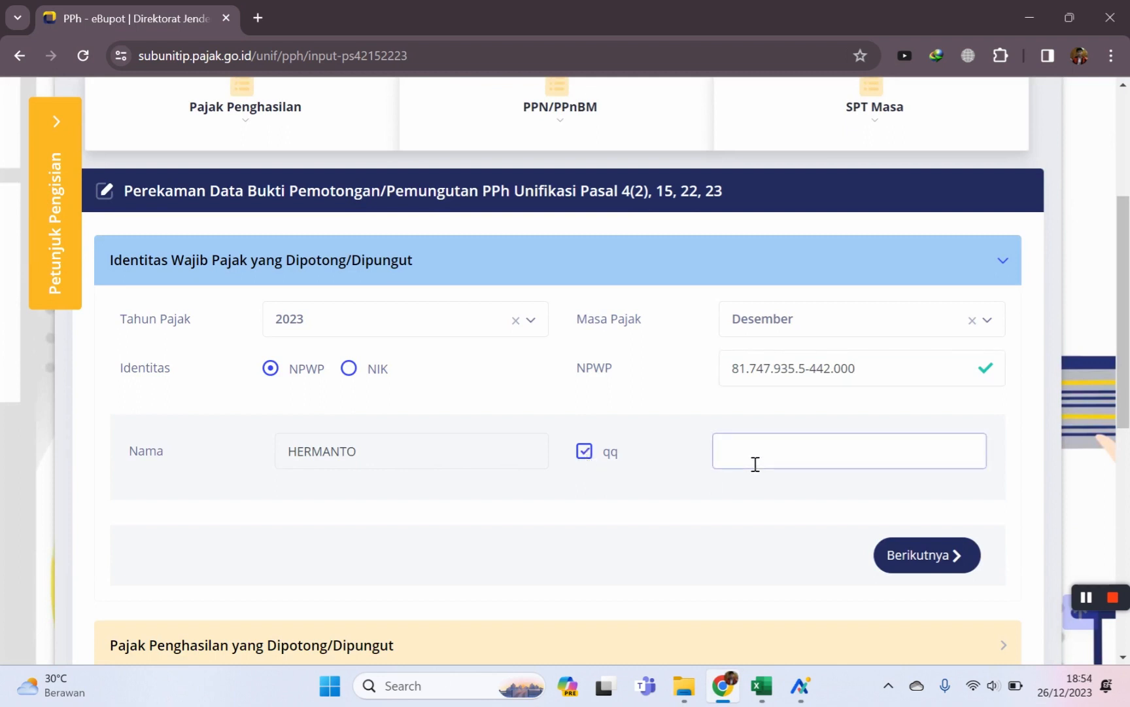
type("BAGAS CATERING")
Choose tax object code 24-104-39 Jasa Katering and enter gross income 200.000, yielding 4.000 PPh.
left_click(920, 557)
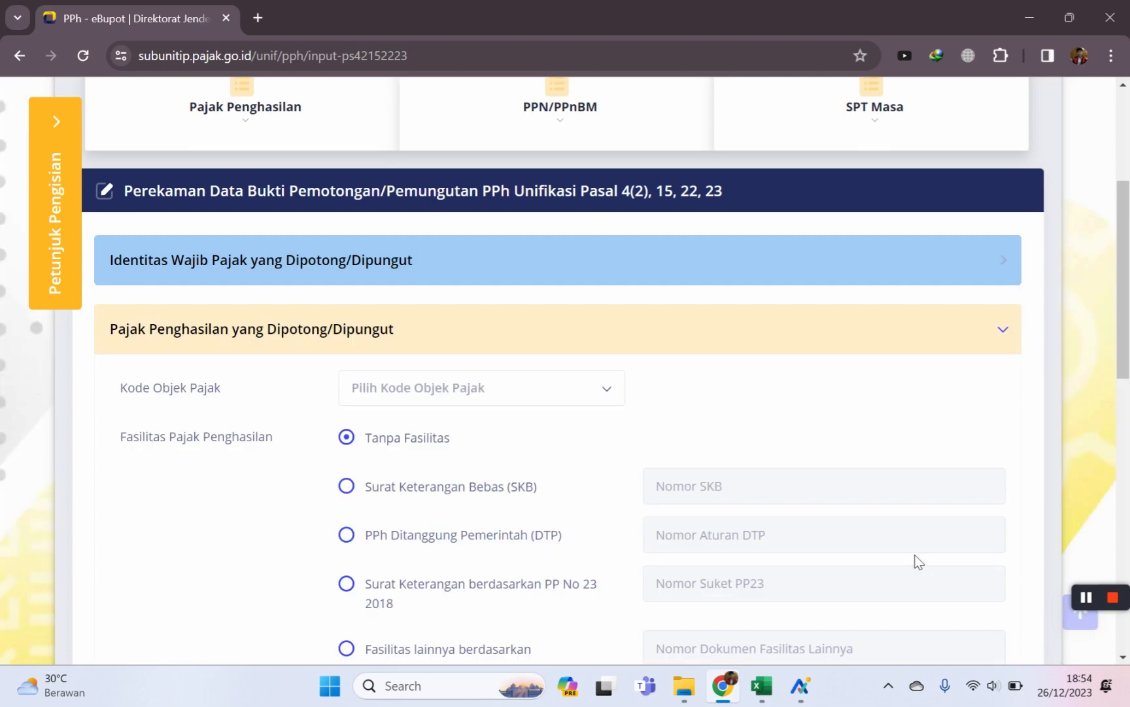
left_click(591, 396)
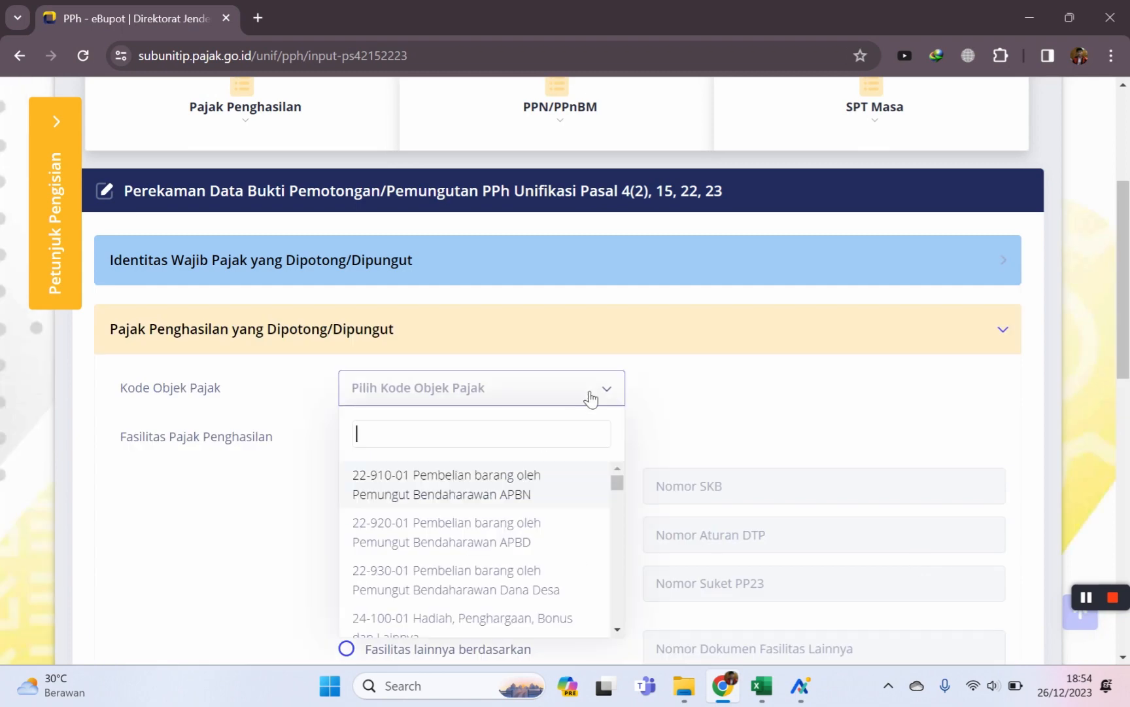
type("kateri")
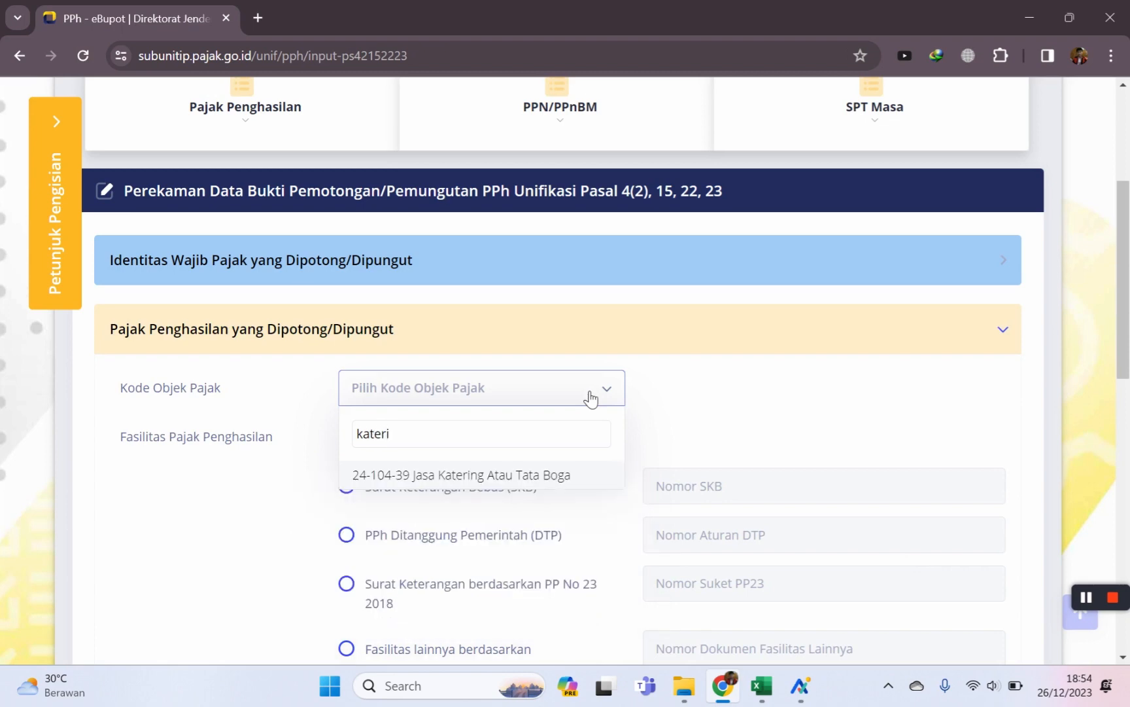
left_click(407, 475)
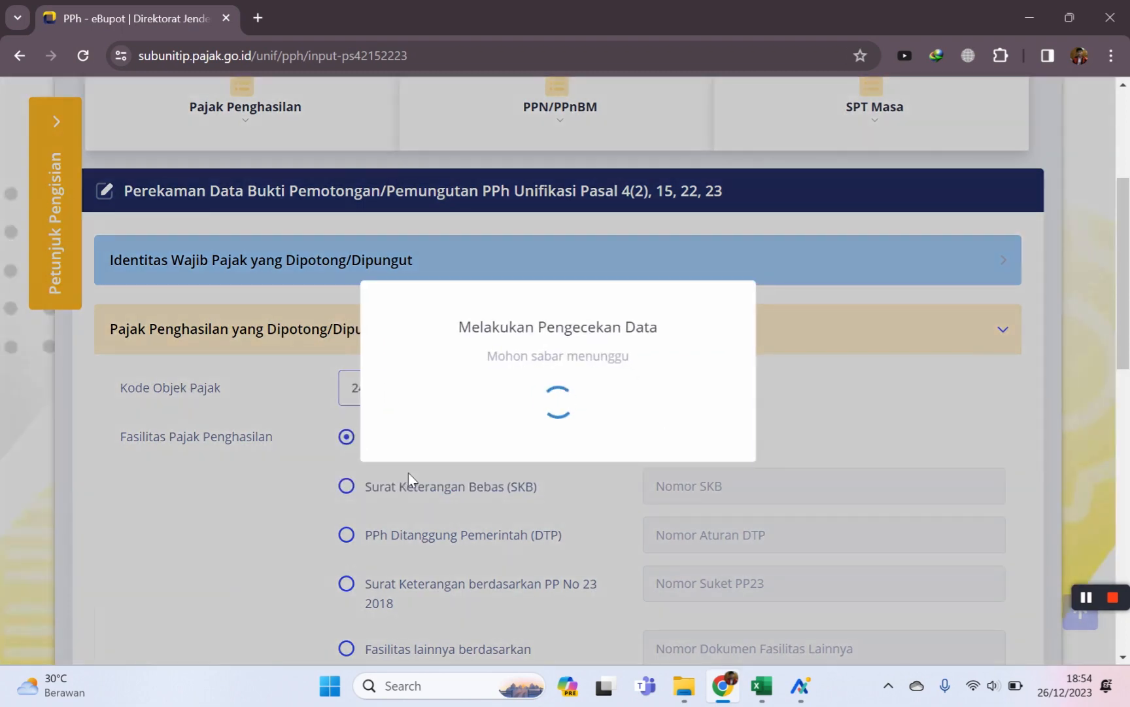
scroll(550, 401, "down", 3)
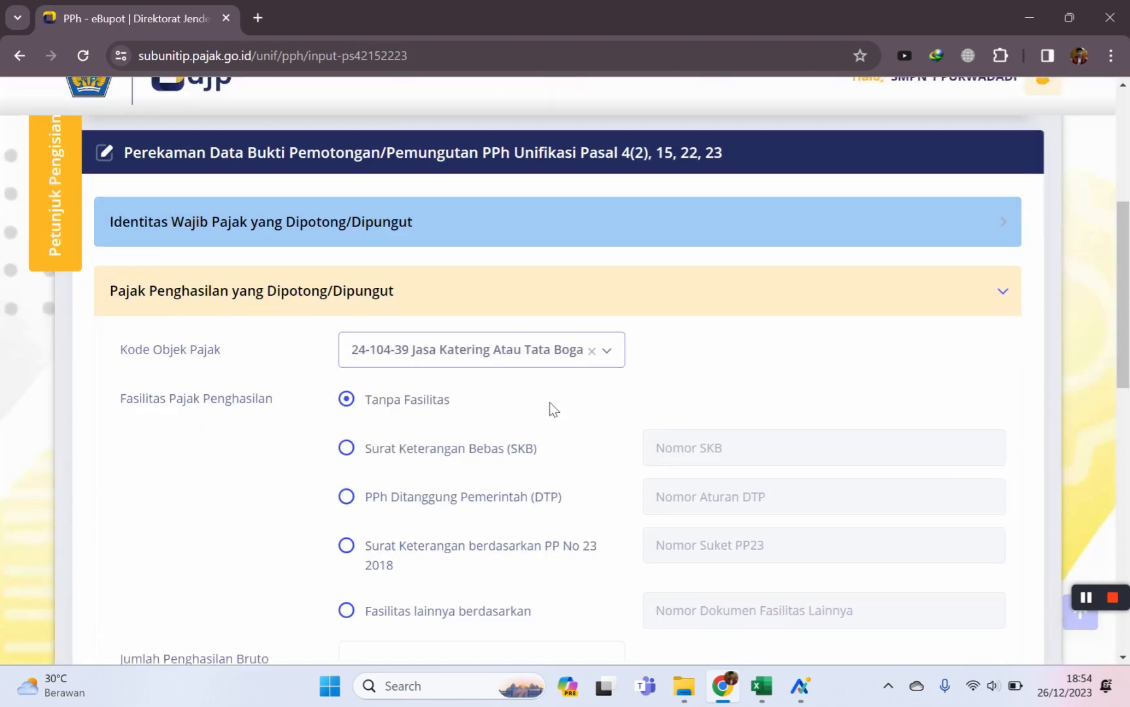
scroll(549, 403, "down", 1)
left_click(604, 393)
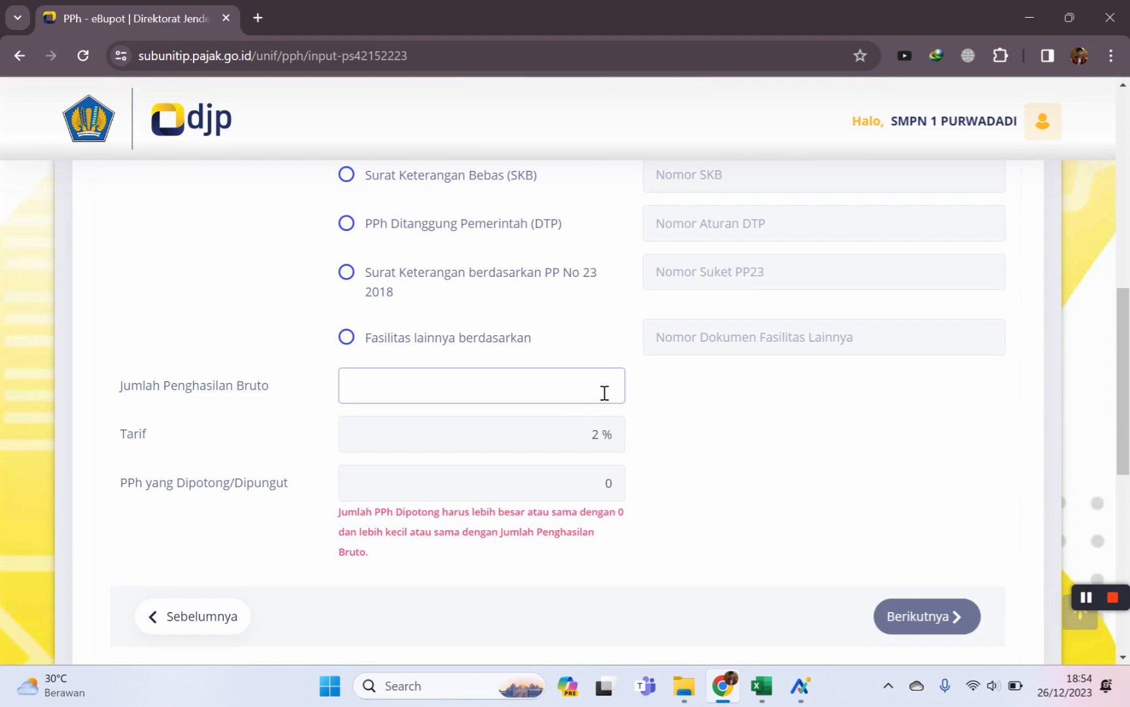
type("200.000")
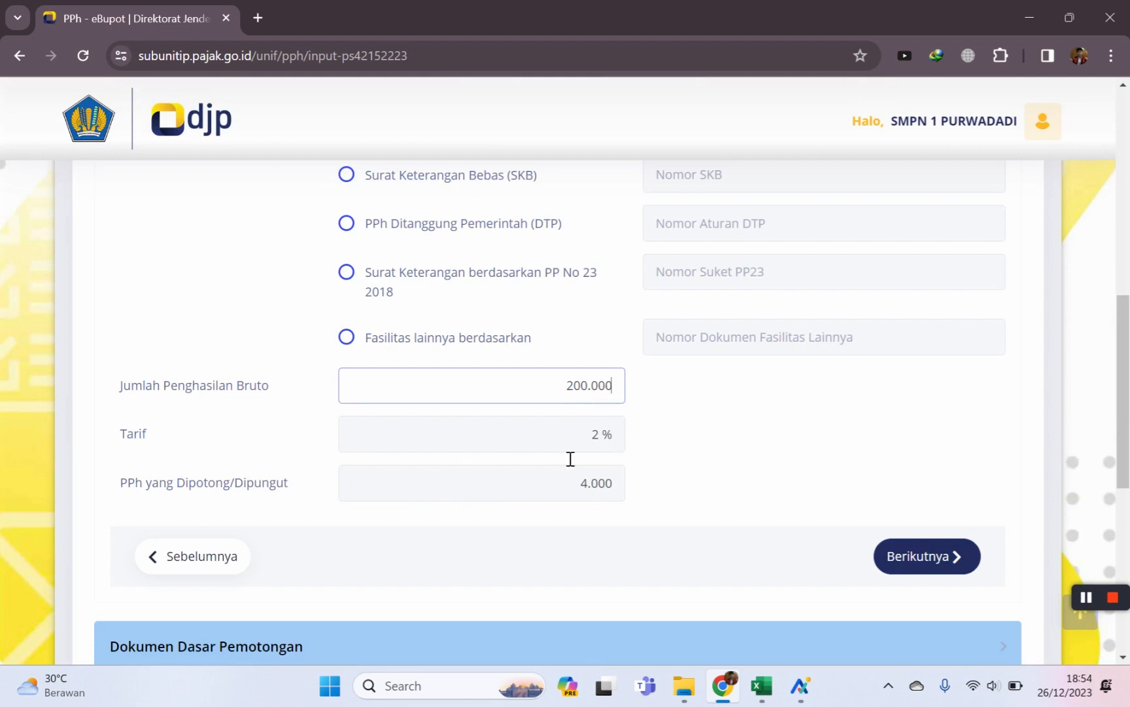
scroll(632, 442, "down", 1)
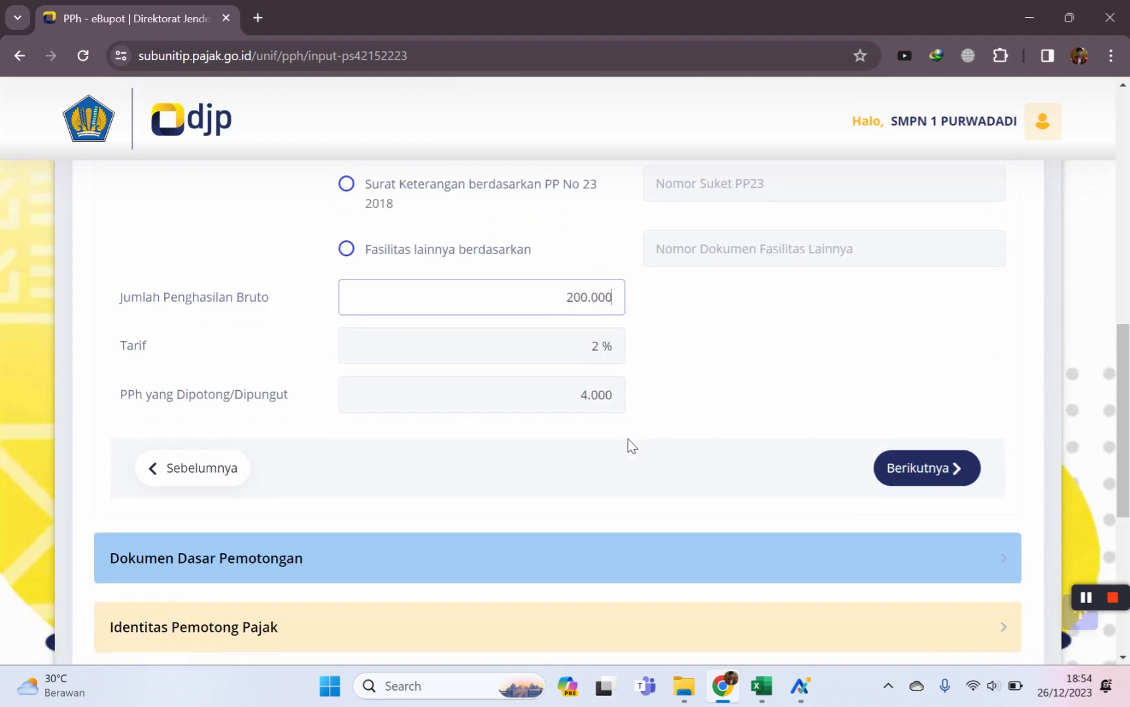
Add a Faktur Pajak supporting document numbered 014, dated 26/12/2023.
left_click(919, 469)
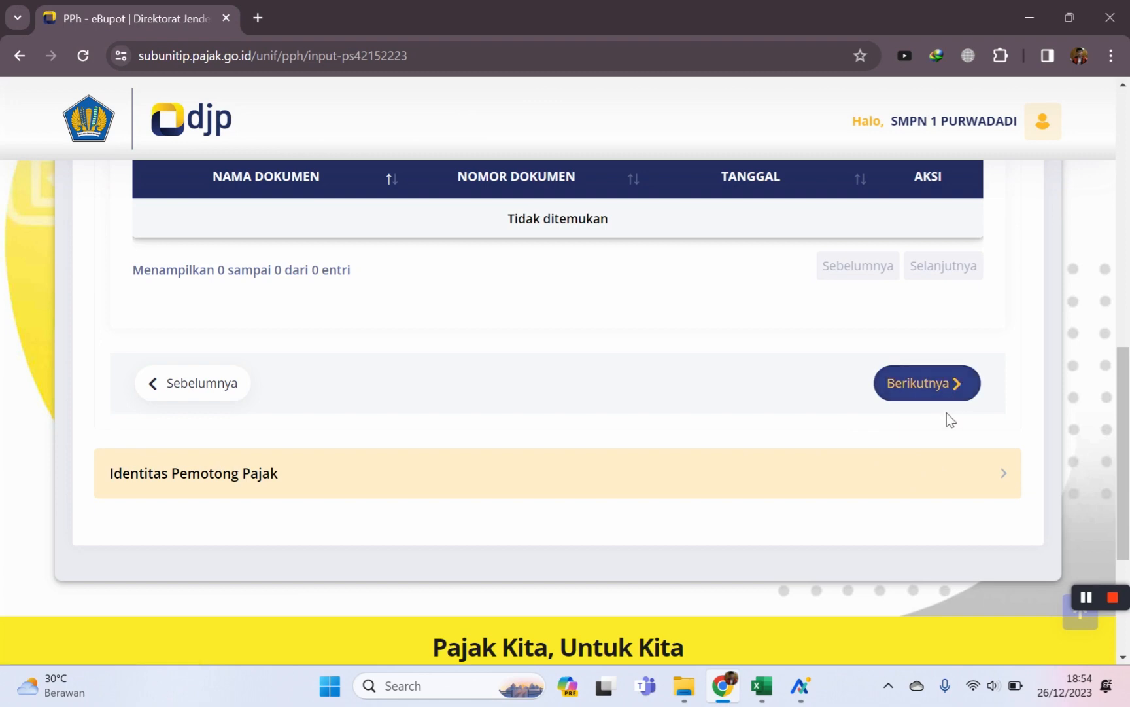
scroll(1012, 487, "up", 4)
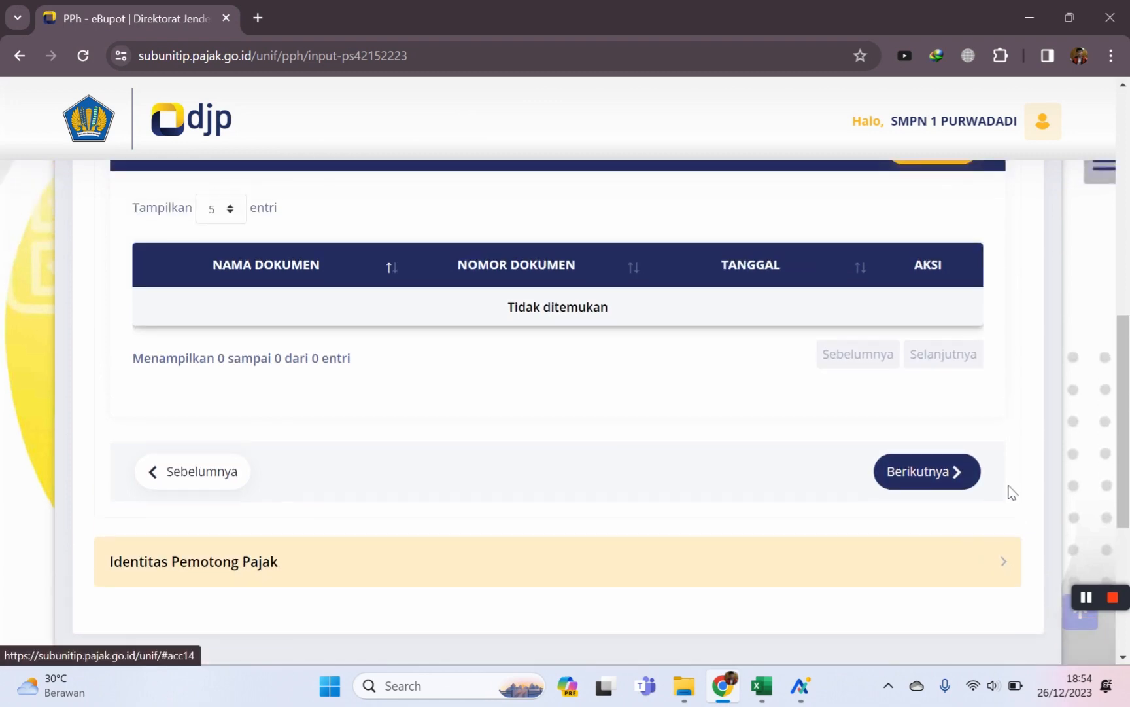
left_click(941, 329)
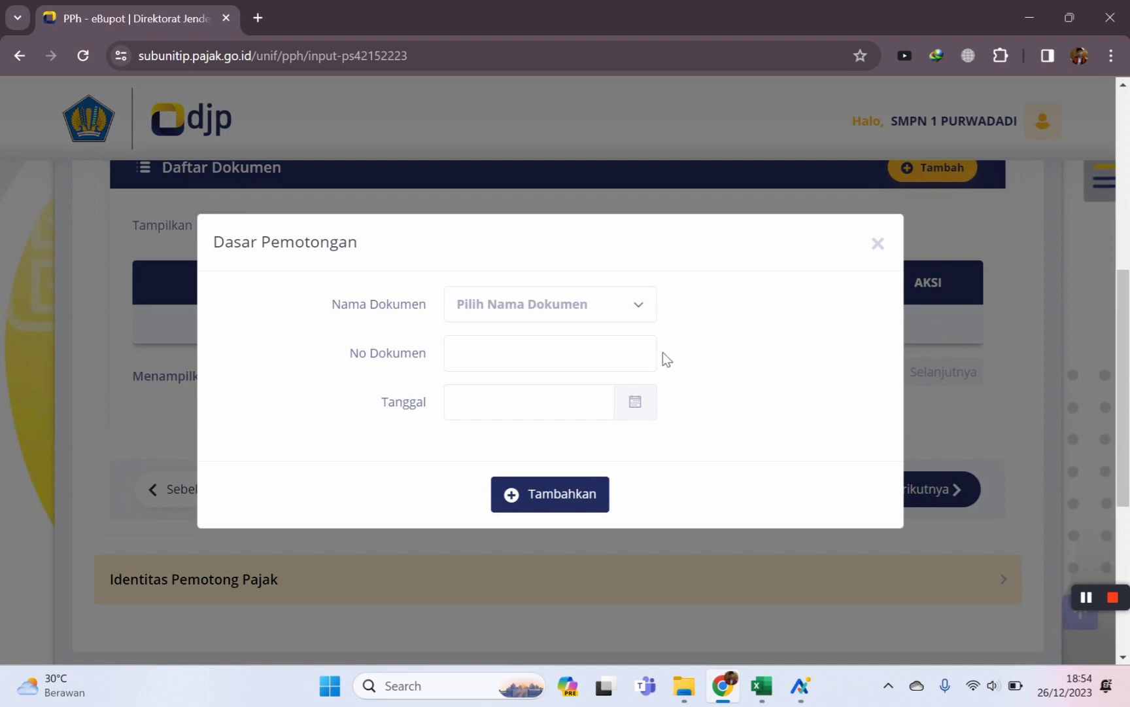
left_click(630, 313)
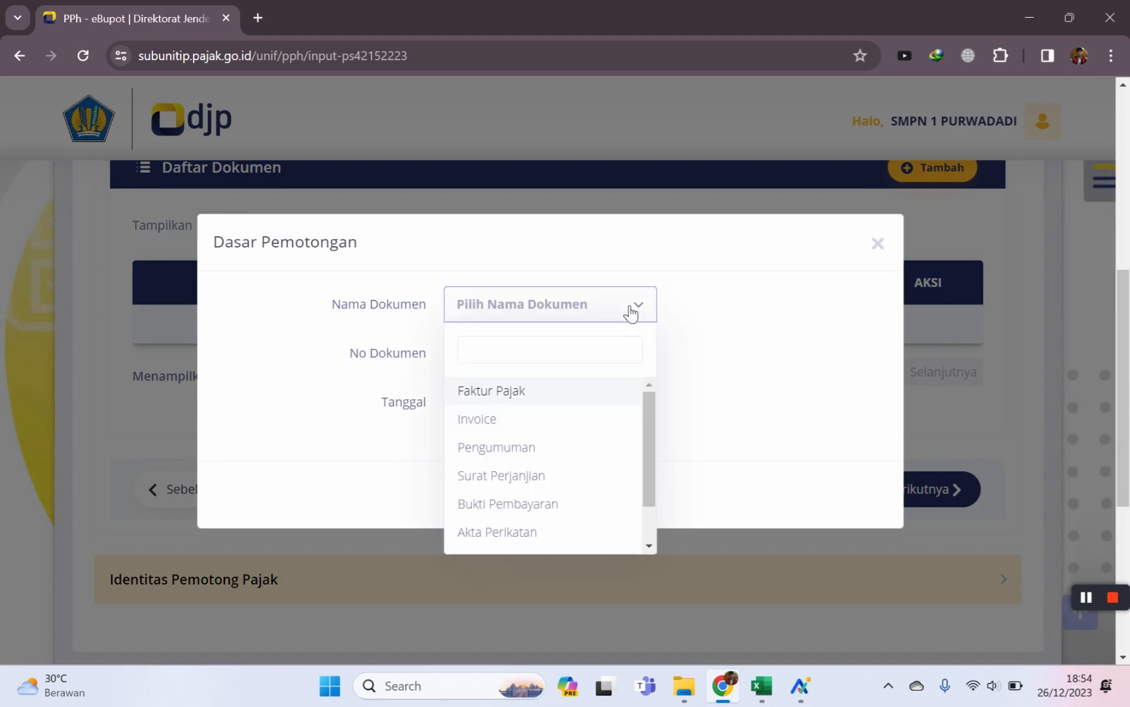
left_click(510, 393)
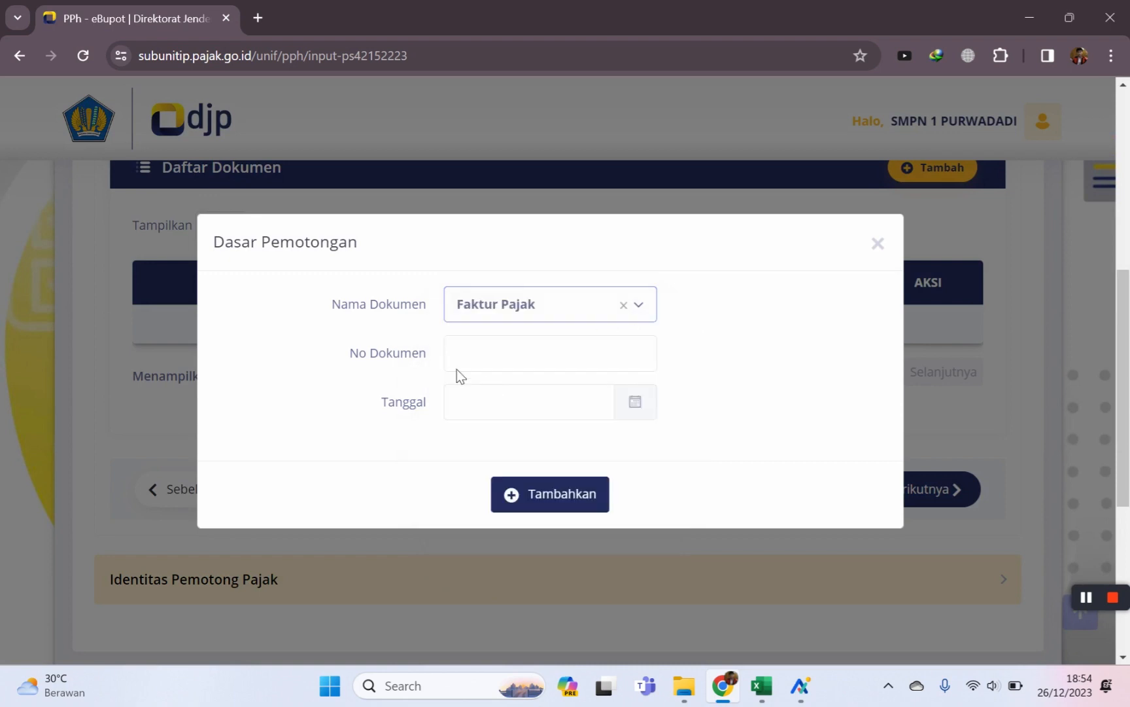
left_click(494, 364)
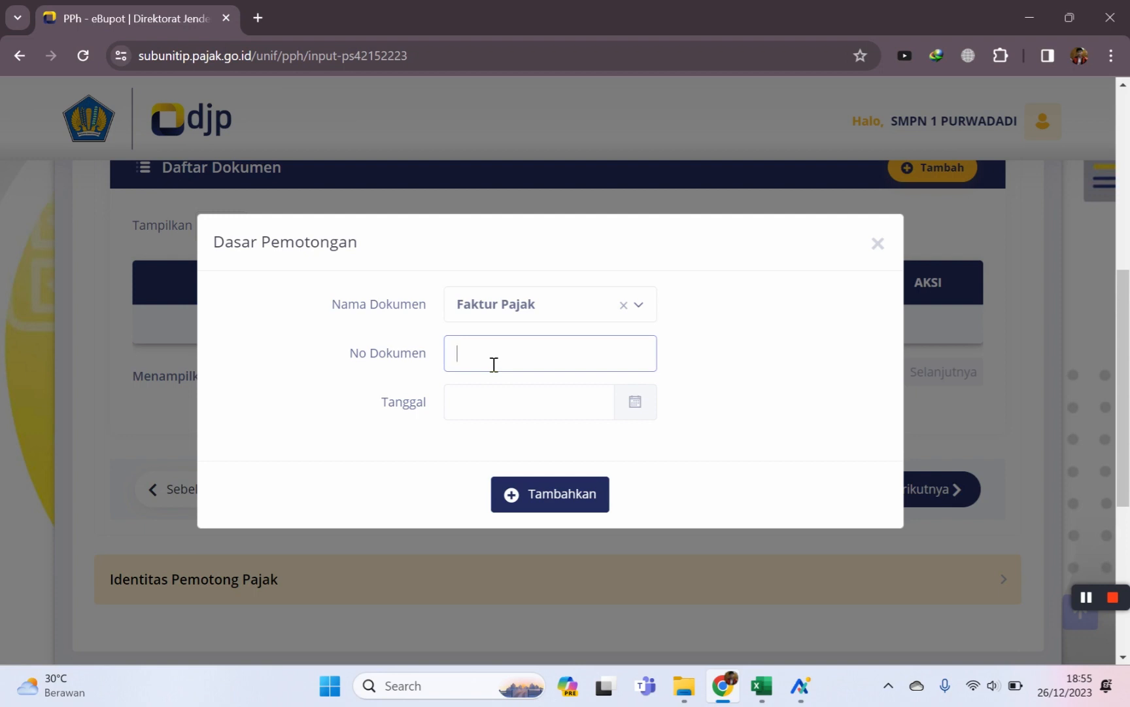
type("014")
left_click(566, 403)
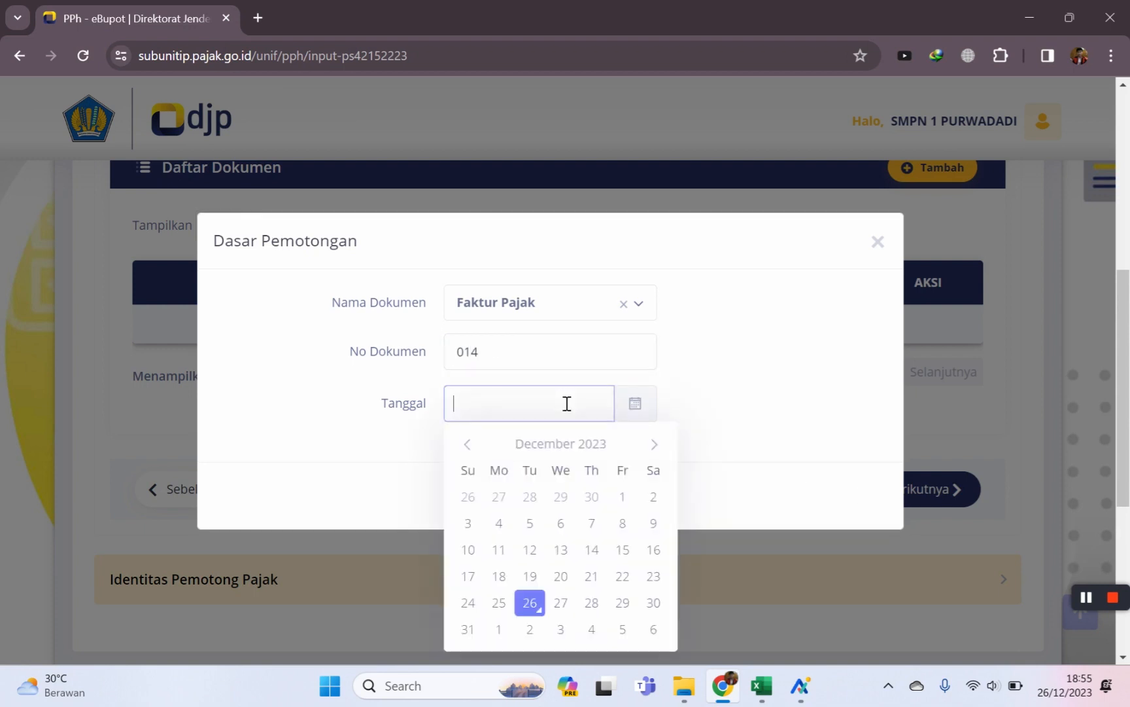
left_click(535, 605)
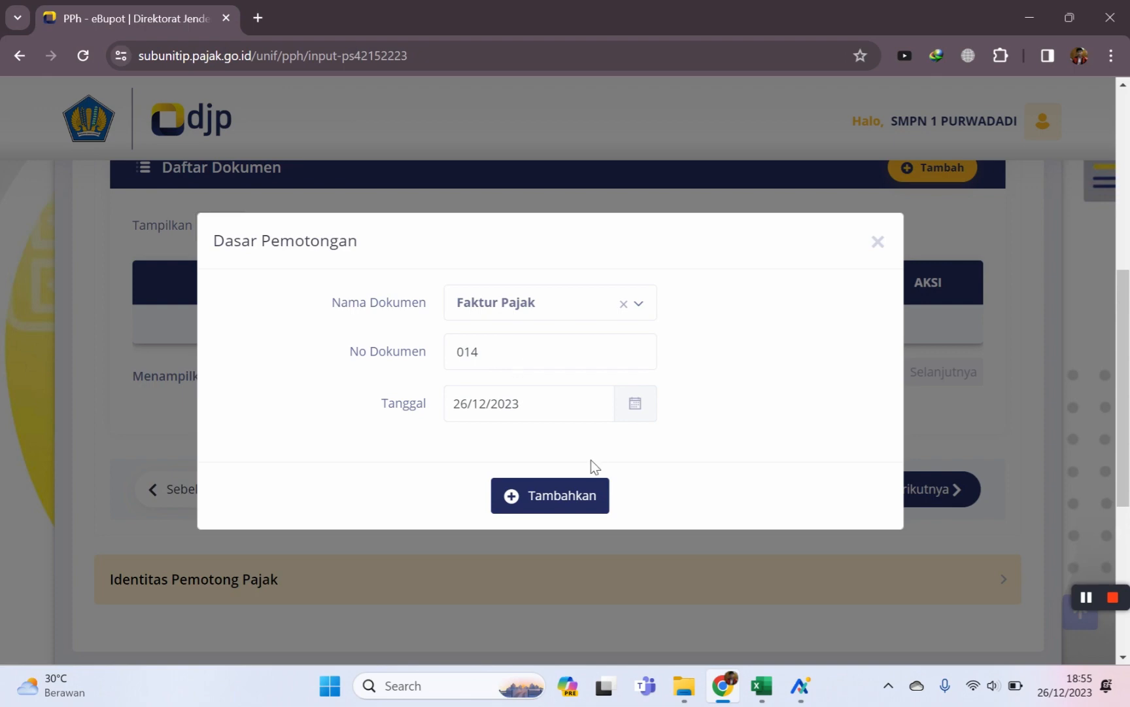
left_click(558, 504)
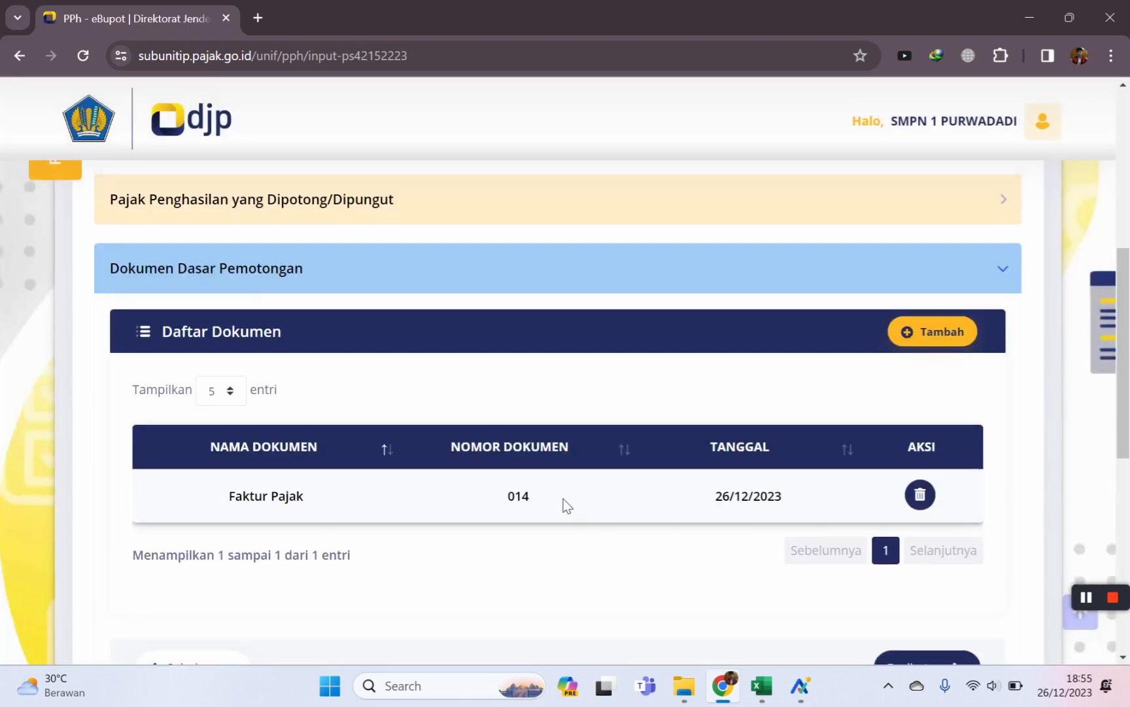
scroll(563, 498, "up", 2)
scroll(566, 501, "down", 6)
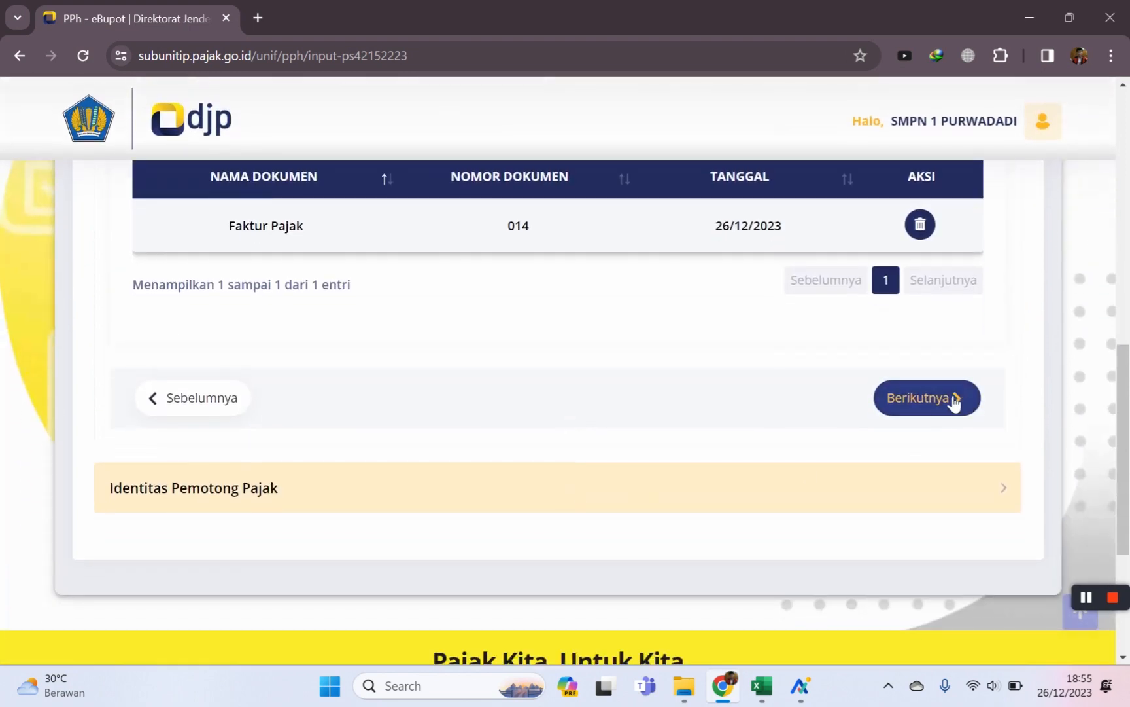
Set the signer role to Pengurus and pick the matching signer from the filtered list.
left_click(932, 405)
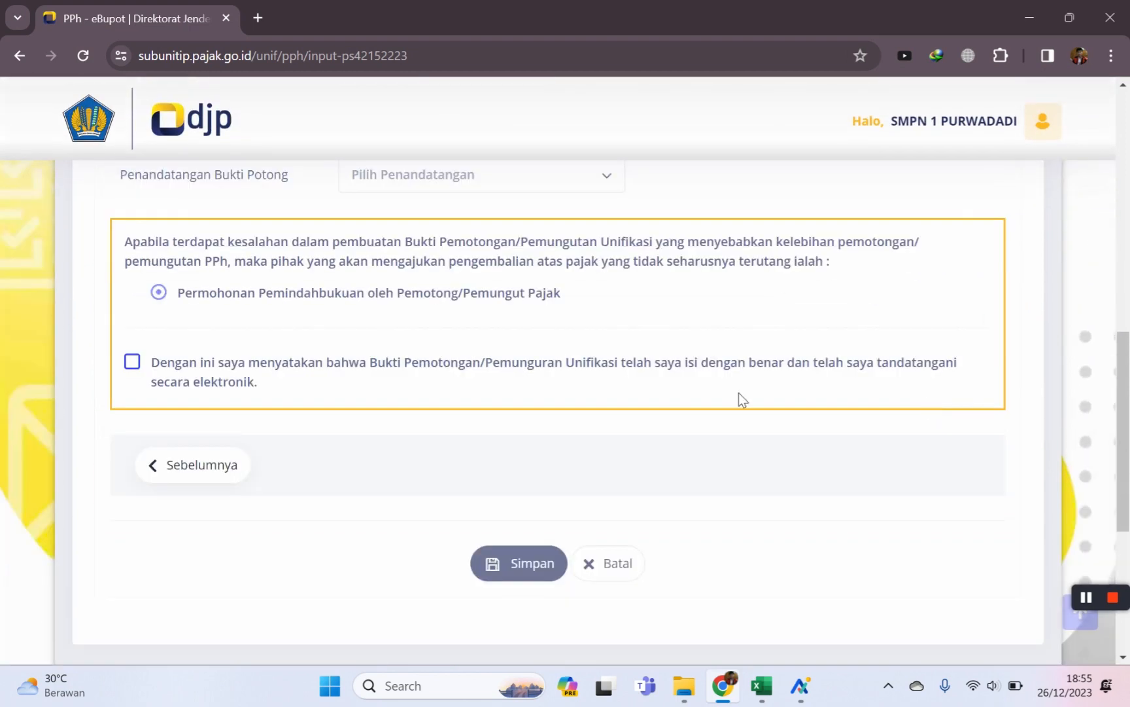
left_click(589, 302)
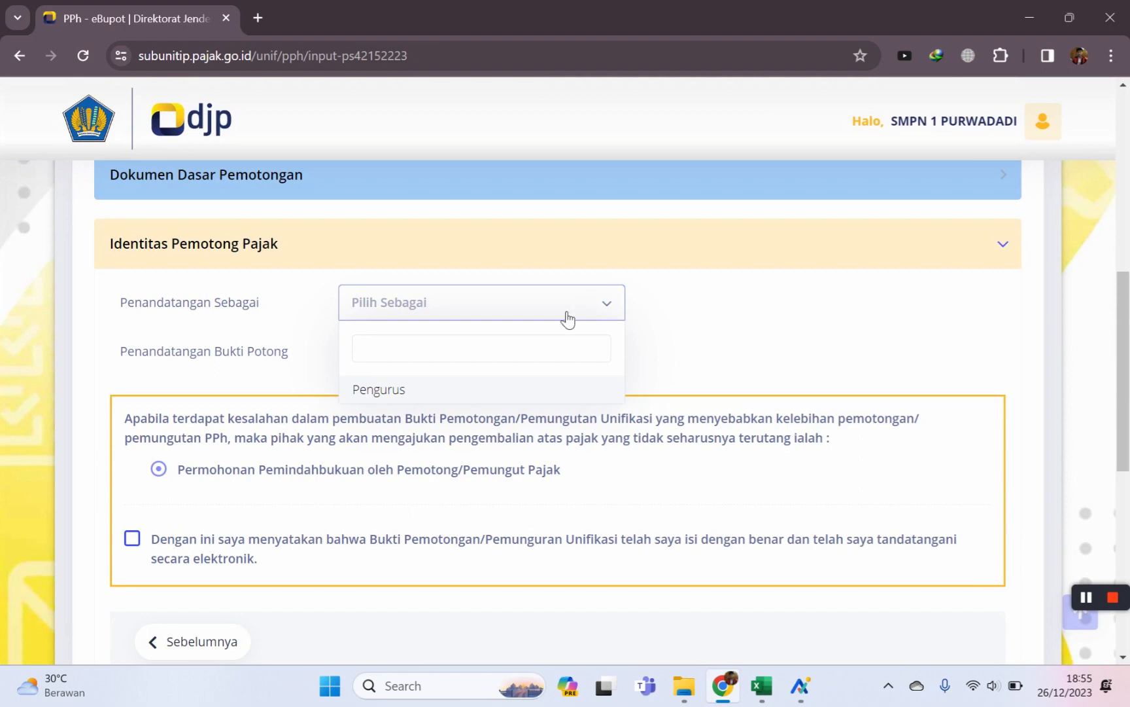
left_click(410, 393)
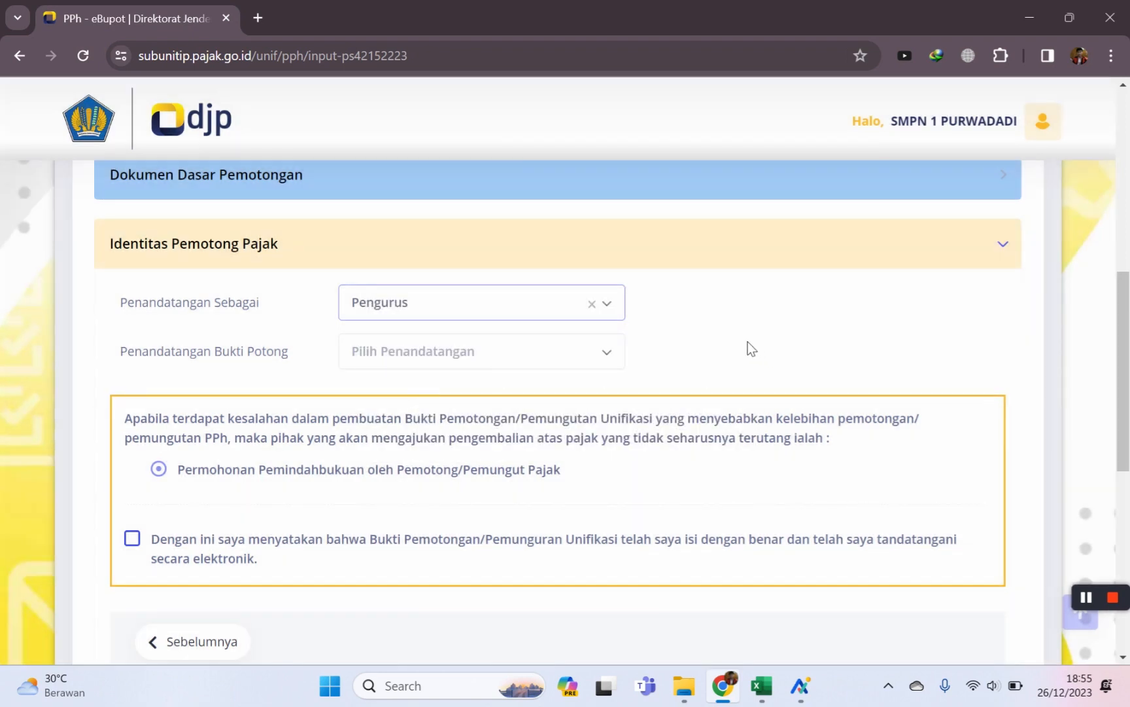
left_click(612, 357)
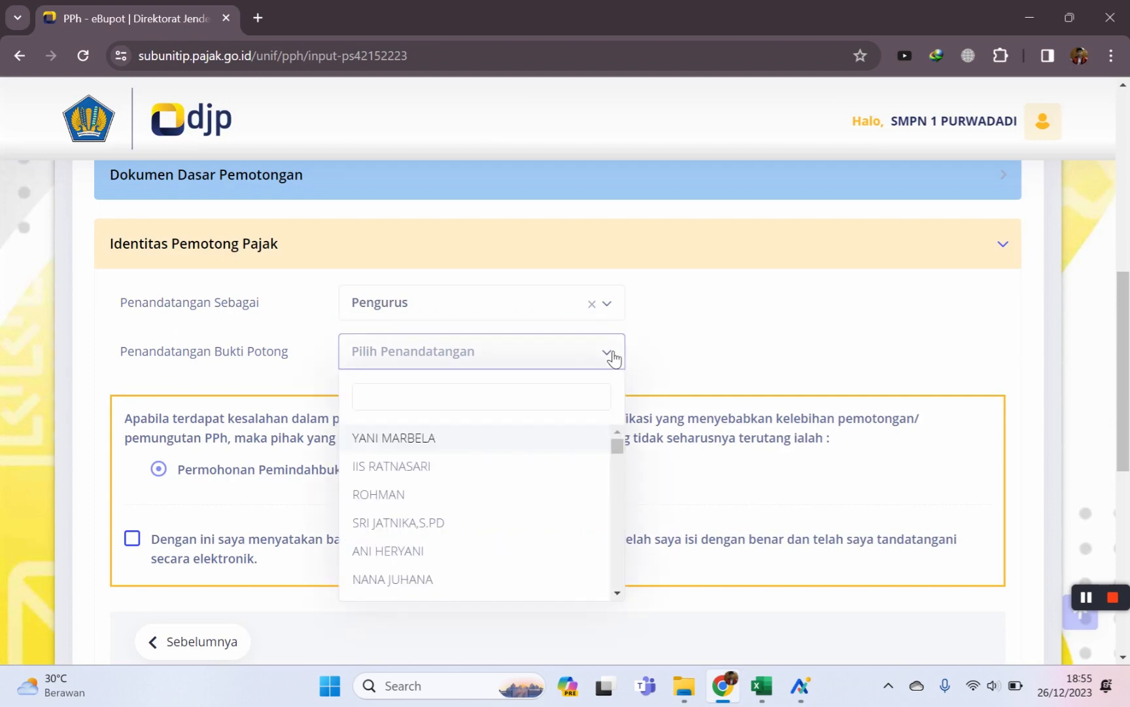
type("tati")
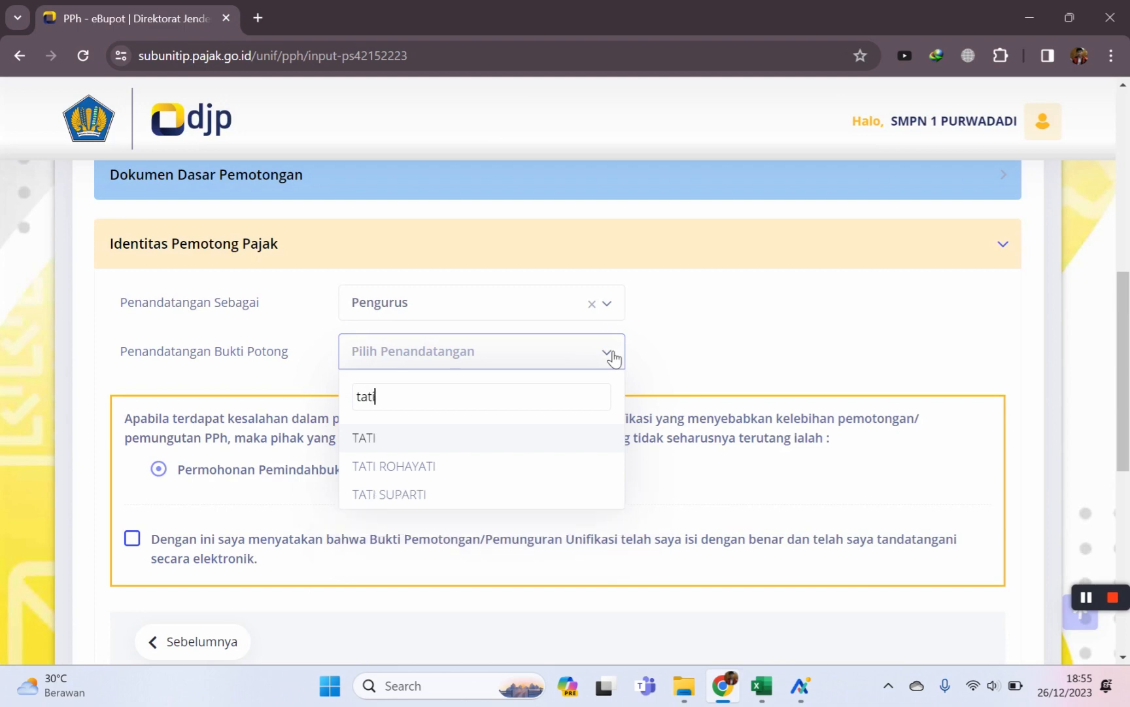
left_click(401, 495)
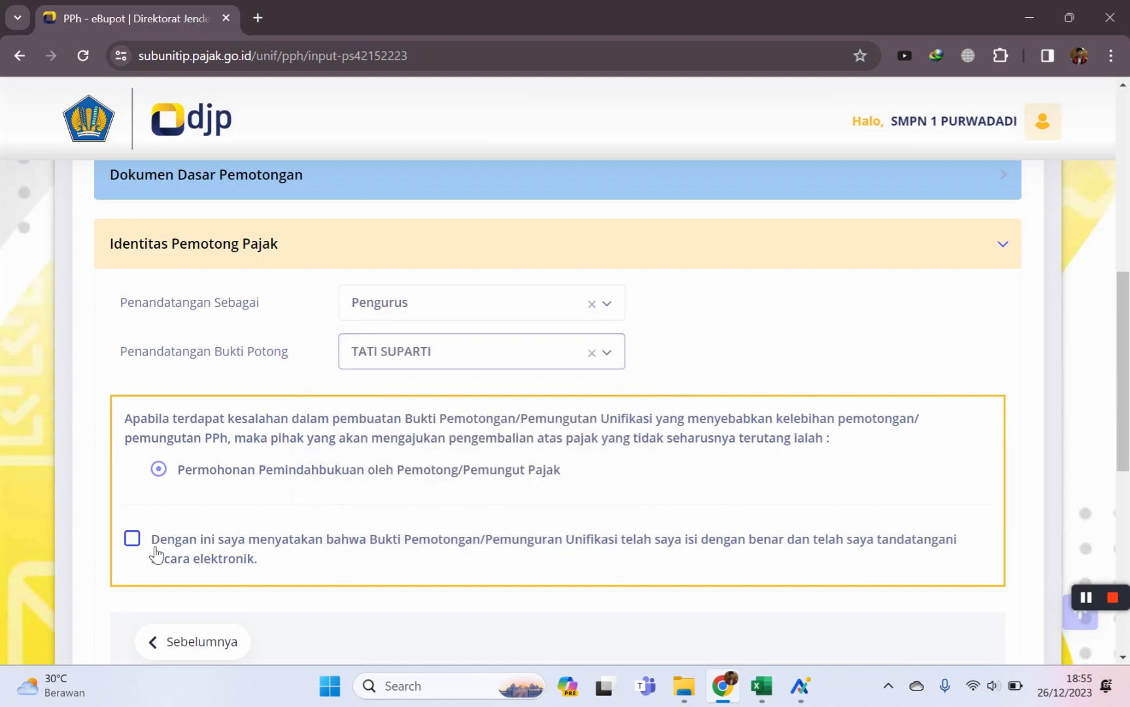
Tick the declaration, save the withholding slip and open a blank new form.
left_click(132, 539)
scroll(573, 512, "down", 4)
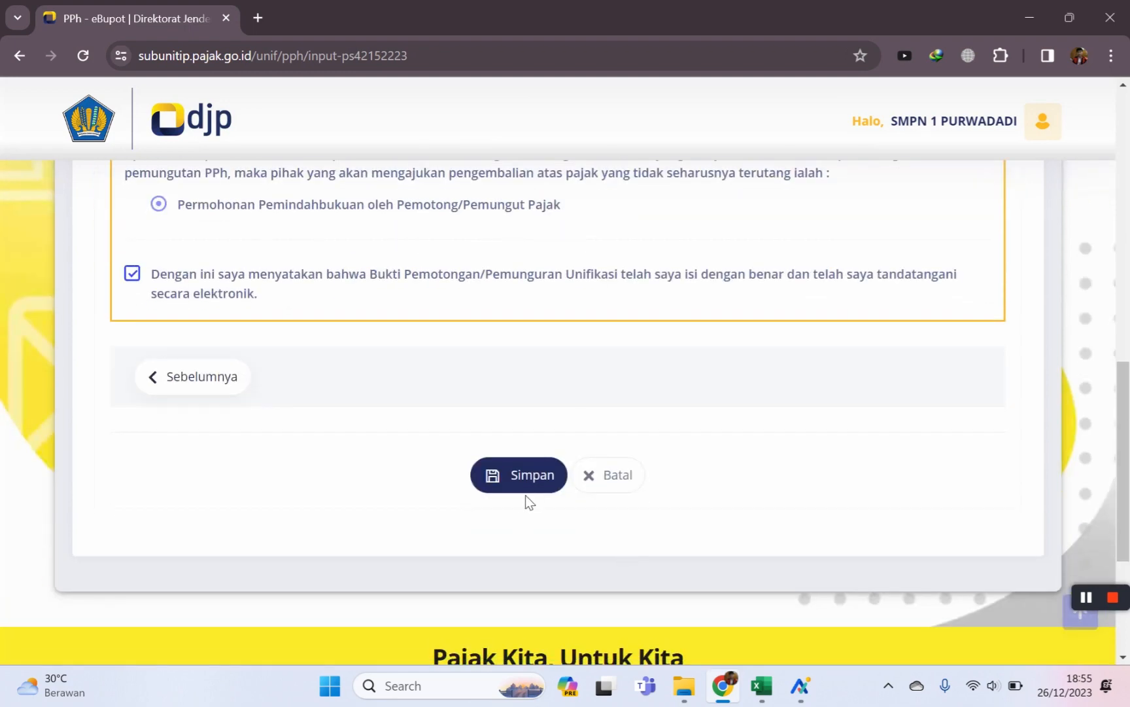
left_click(520, 477)
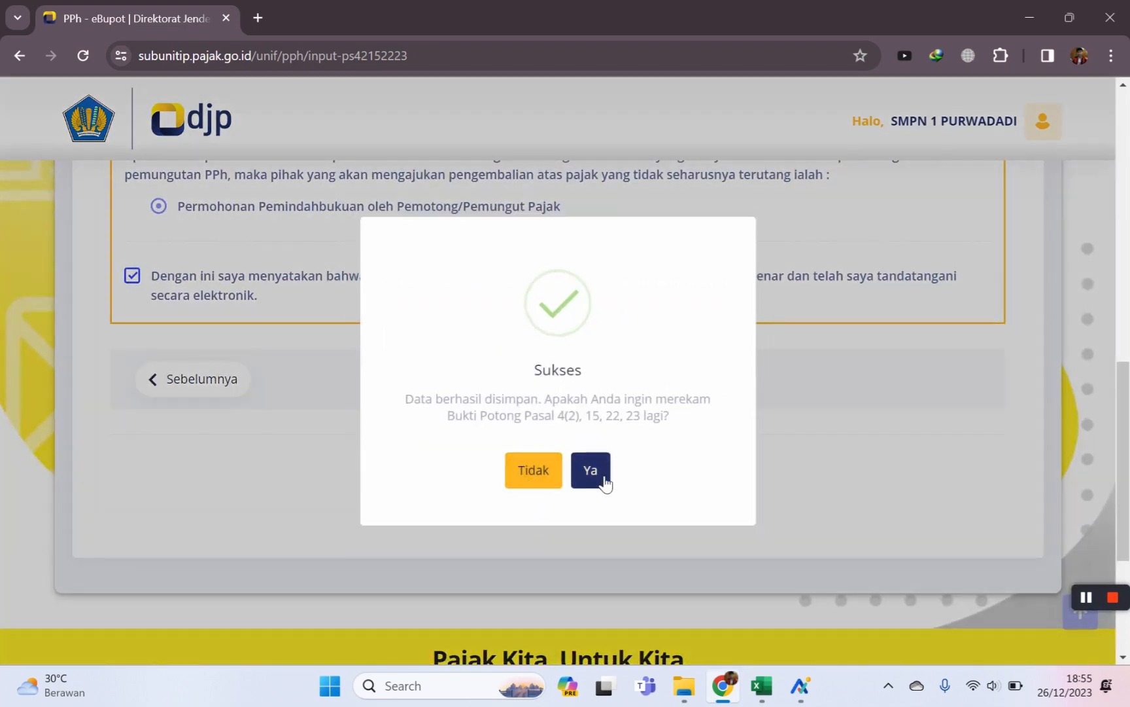
left_click(603, 480)
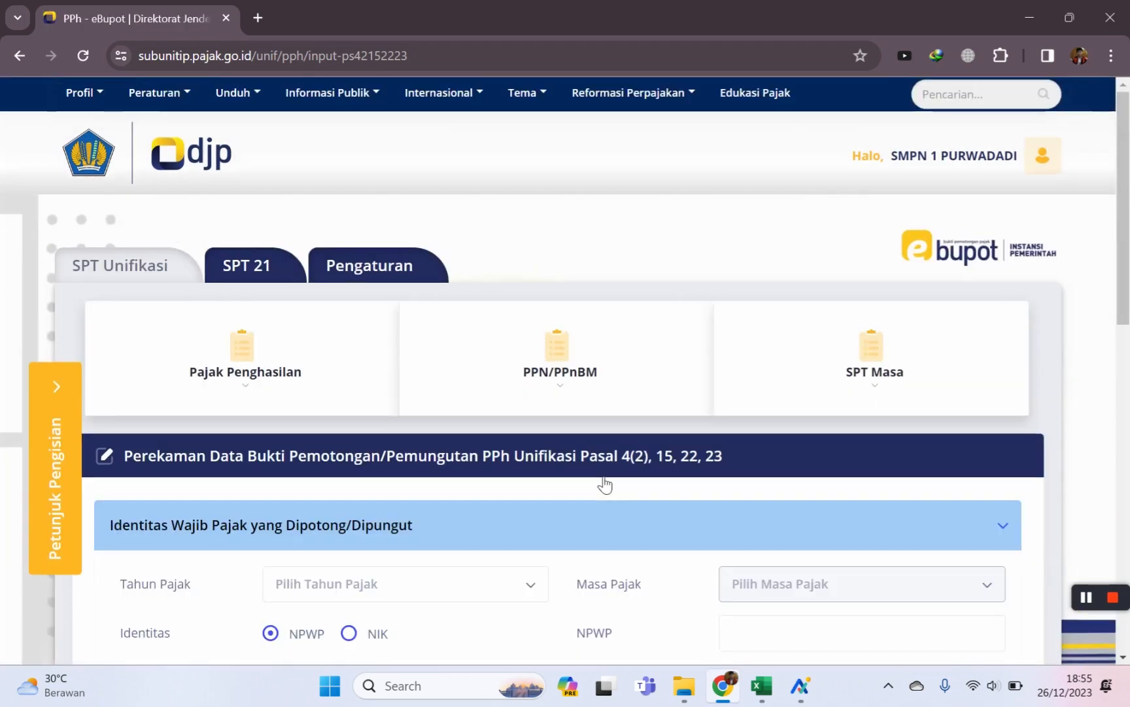
Open the Daftar Bukti Potong Pasal 4 ayat (2), 15, 22, 23 list.
scroll(850, 543, "down", 5)
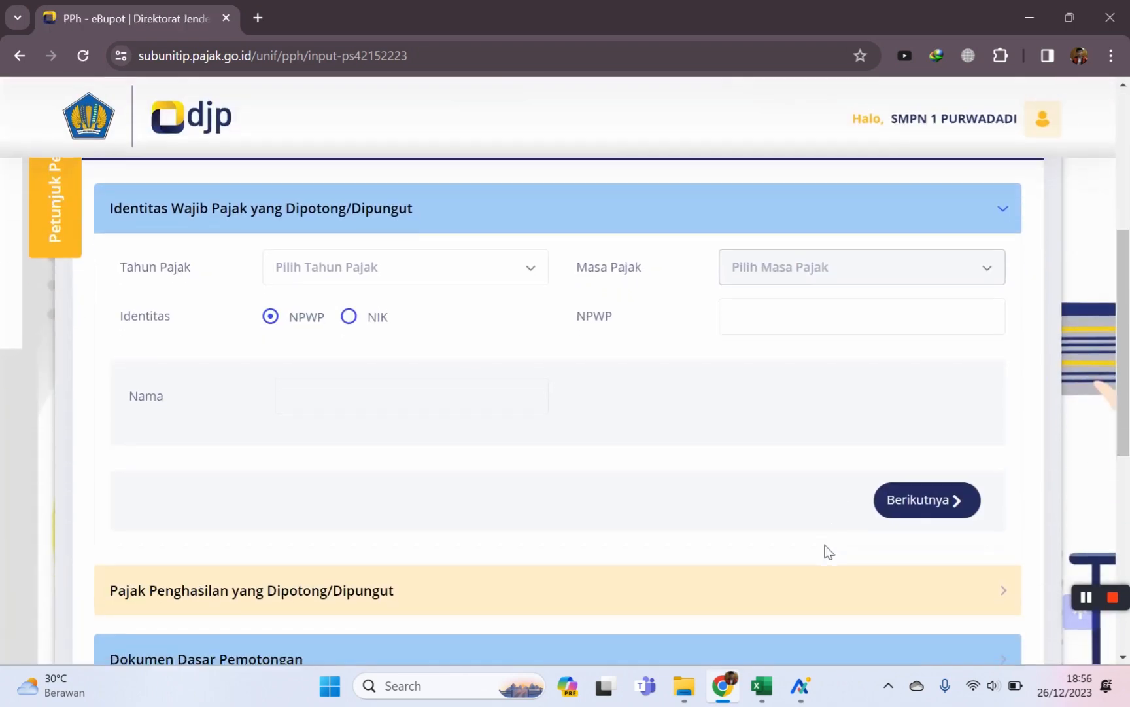
scroll(828, 552, "up", 5)
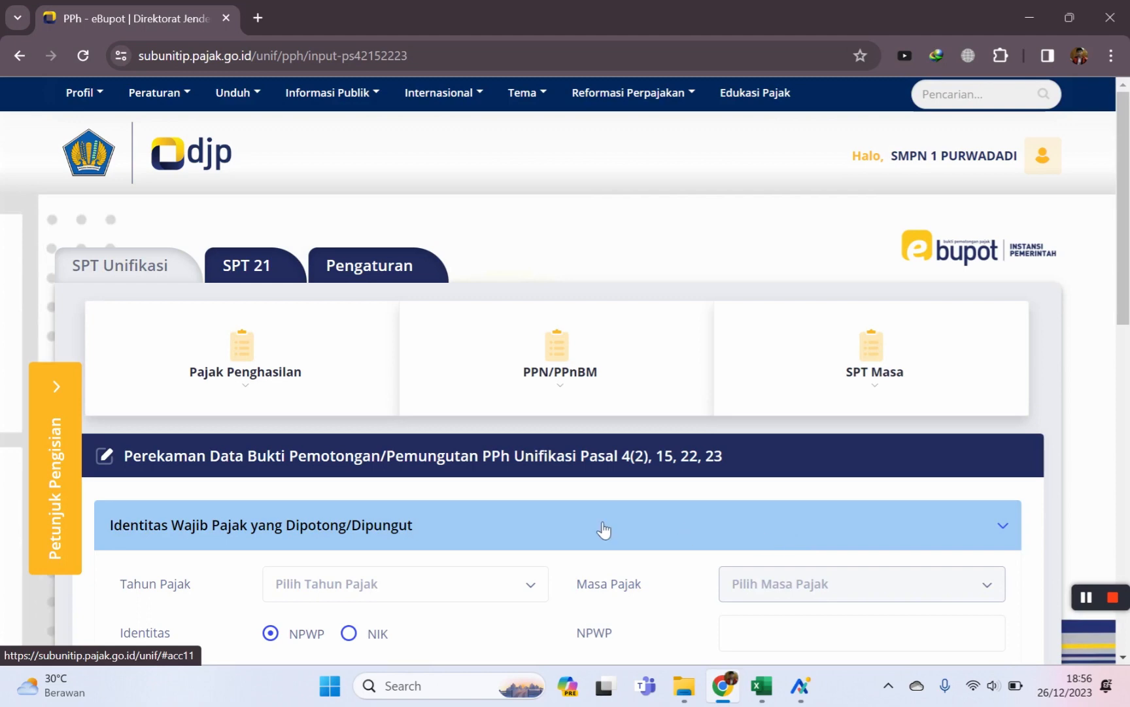
scroll(421, 465, "down", 2)
scroll(273, 416, "up", 2)
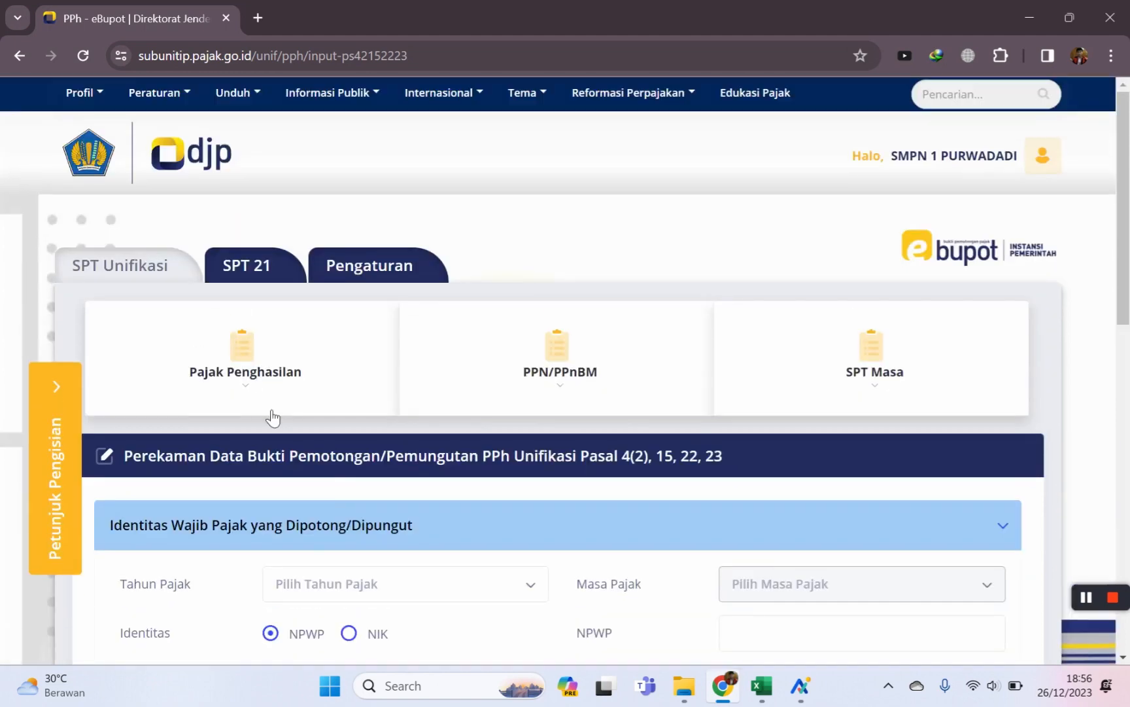
left_click(223, 365)
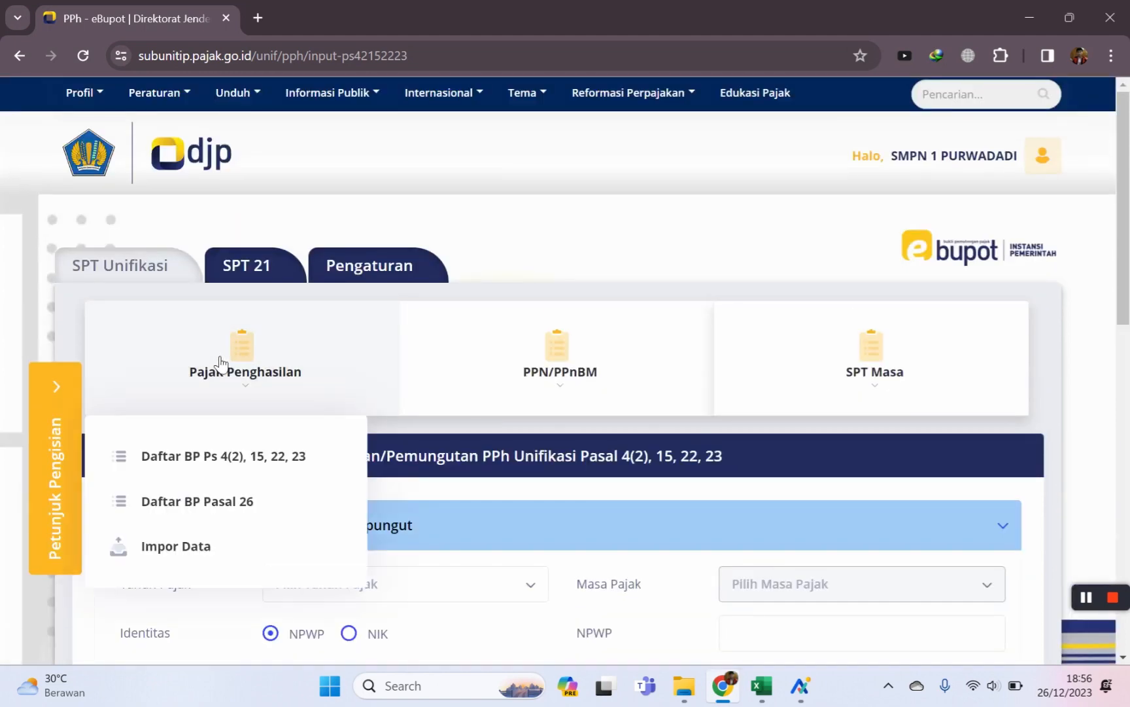
left_click(191, 458)
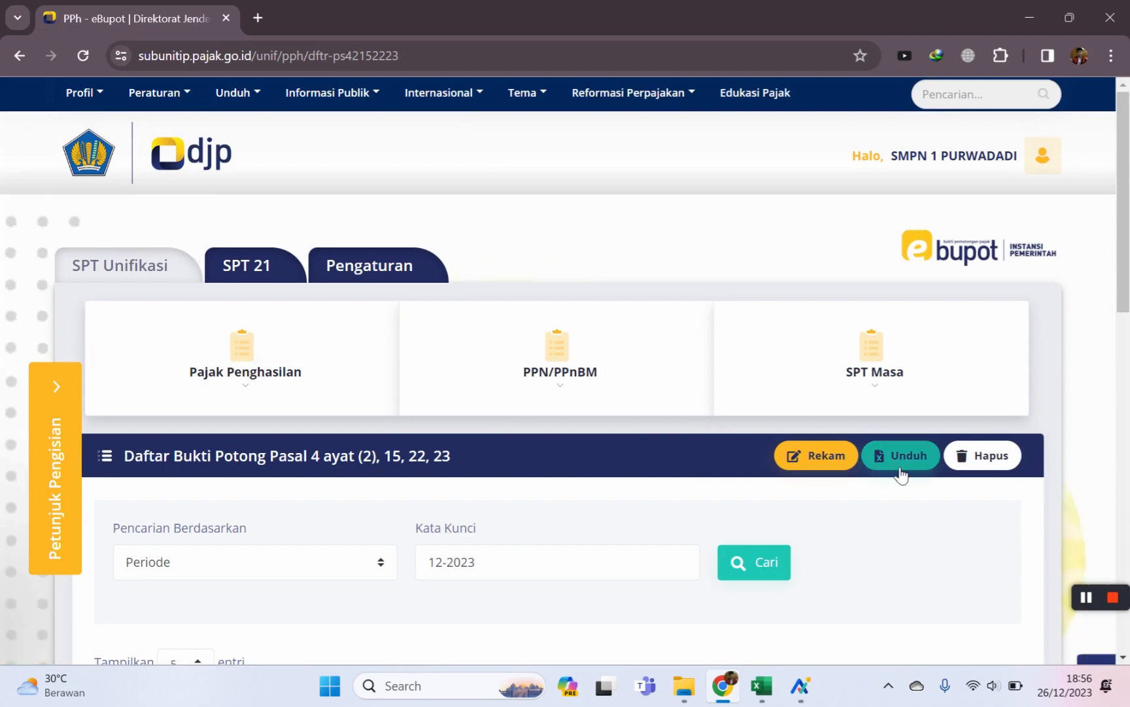
Check the saved slip's ID Billing column, then switch to the SPT 21 section.
scroll(827, 465, "down", 6)
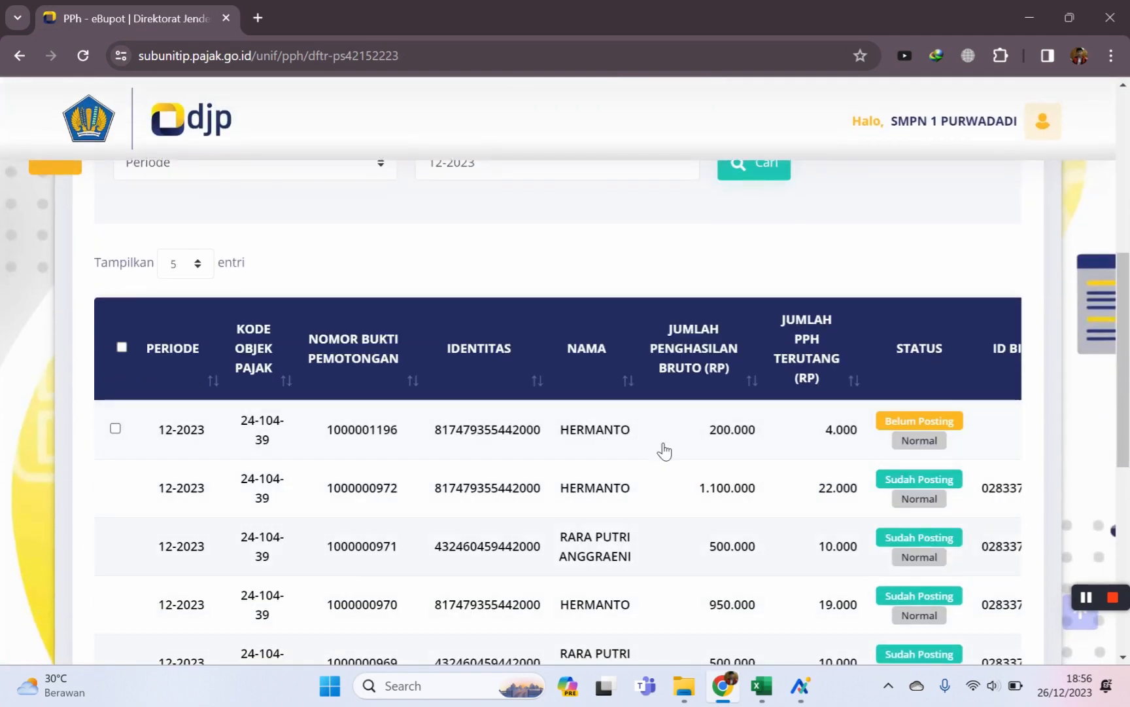
scroll(664, 450, "down", 1)
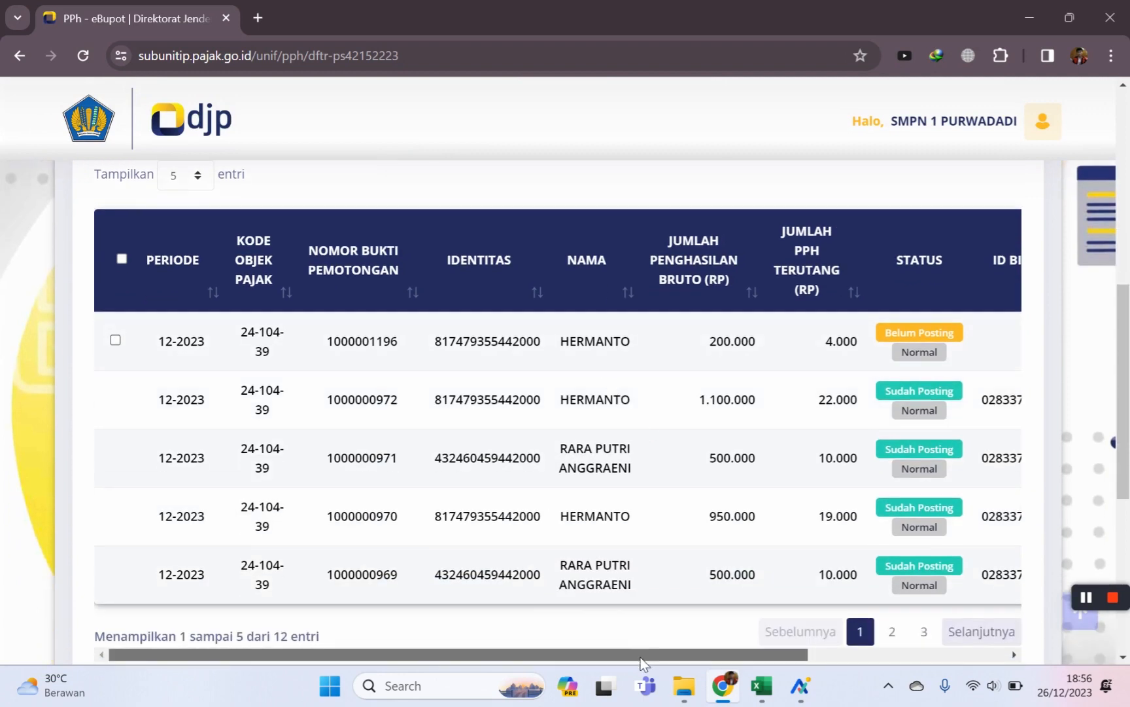
left_click_drag(642, 658, 994, 652)
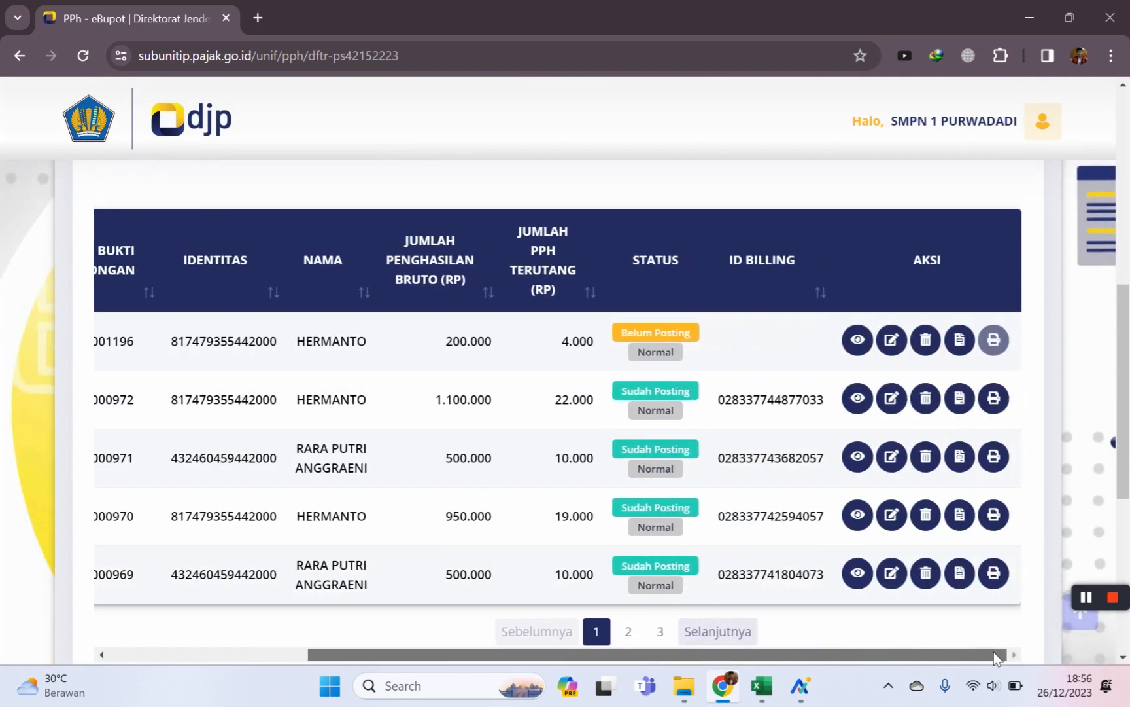
left_click_drag(840, 657, 414, 666)
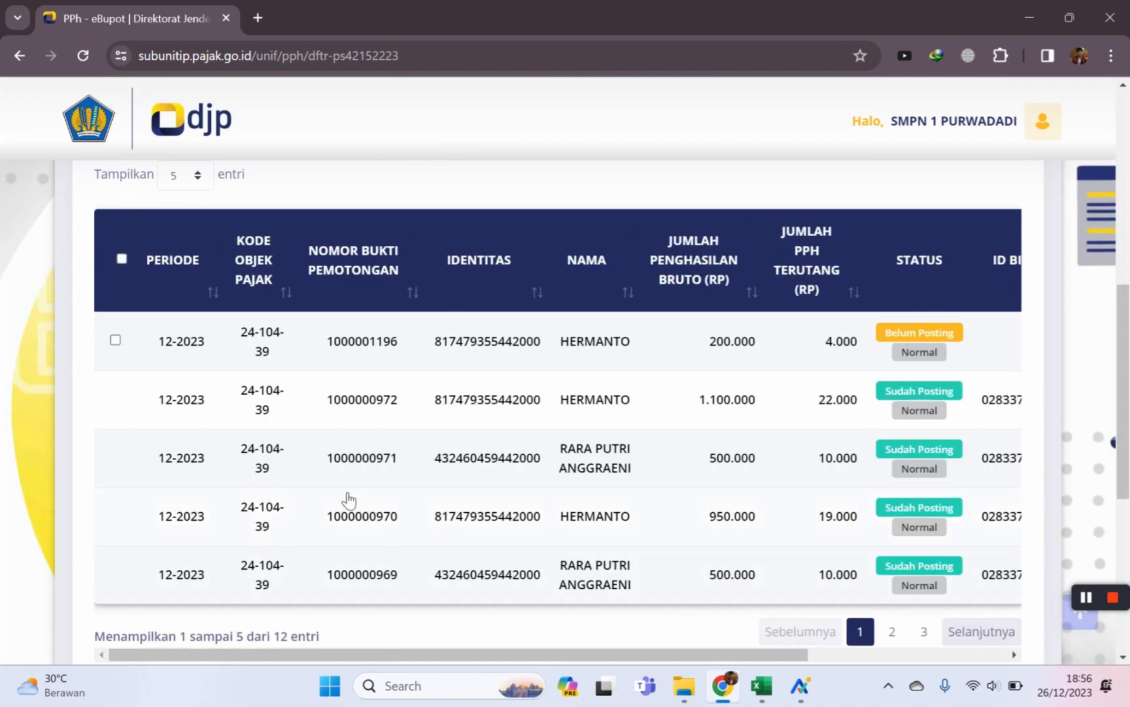
scroll(349, 500, "up", 5)
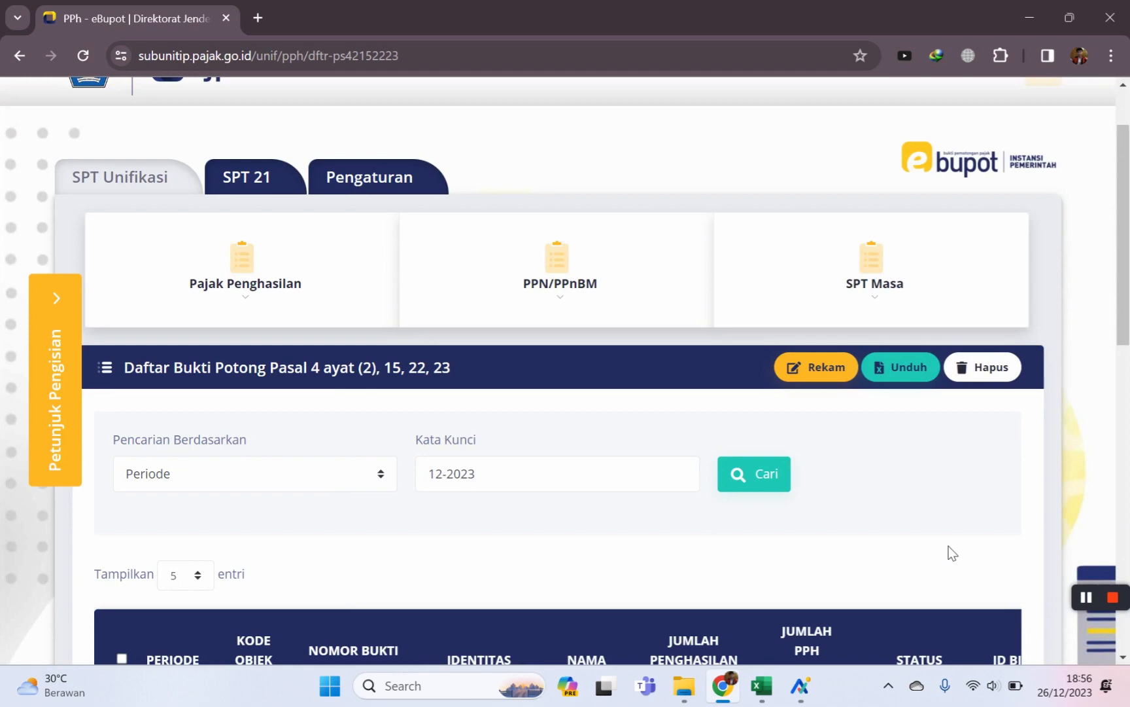
mouse_move(1105, 598)
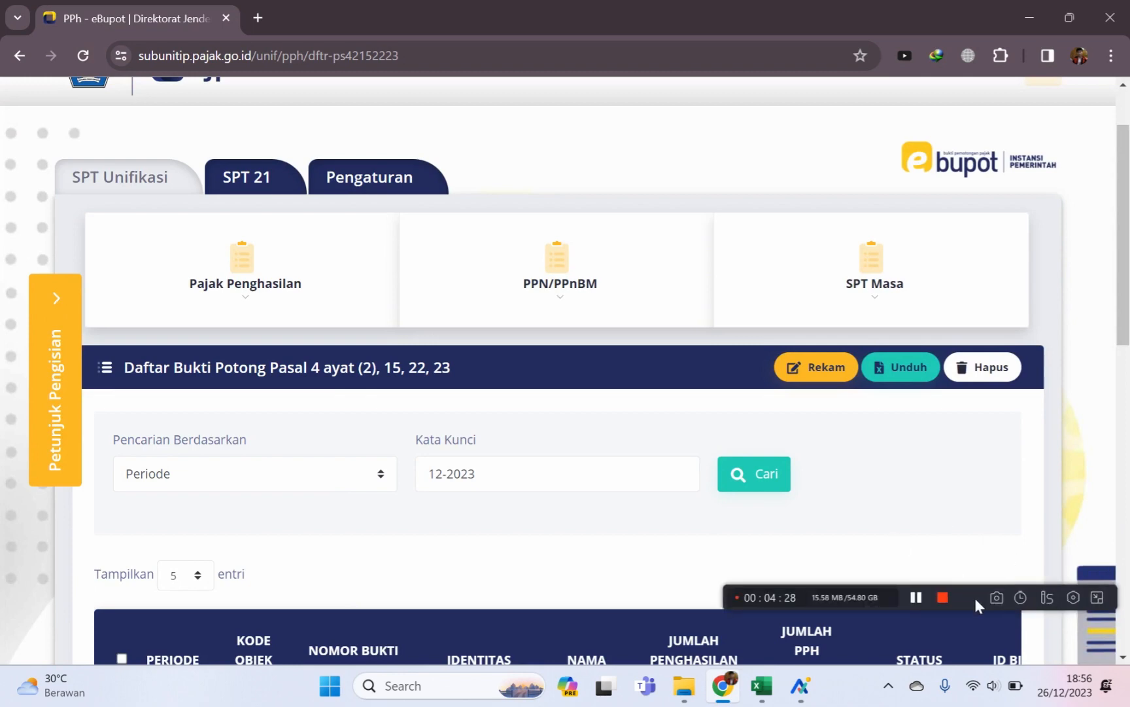
left_click(943, 596)
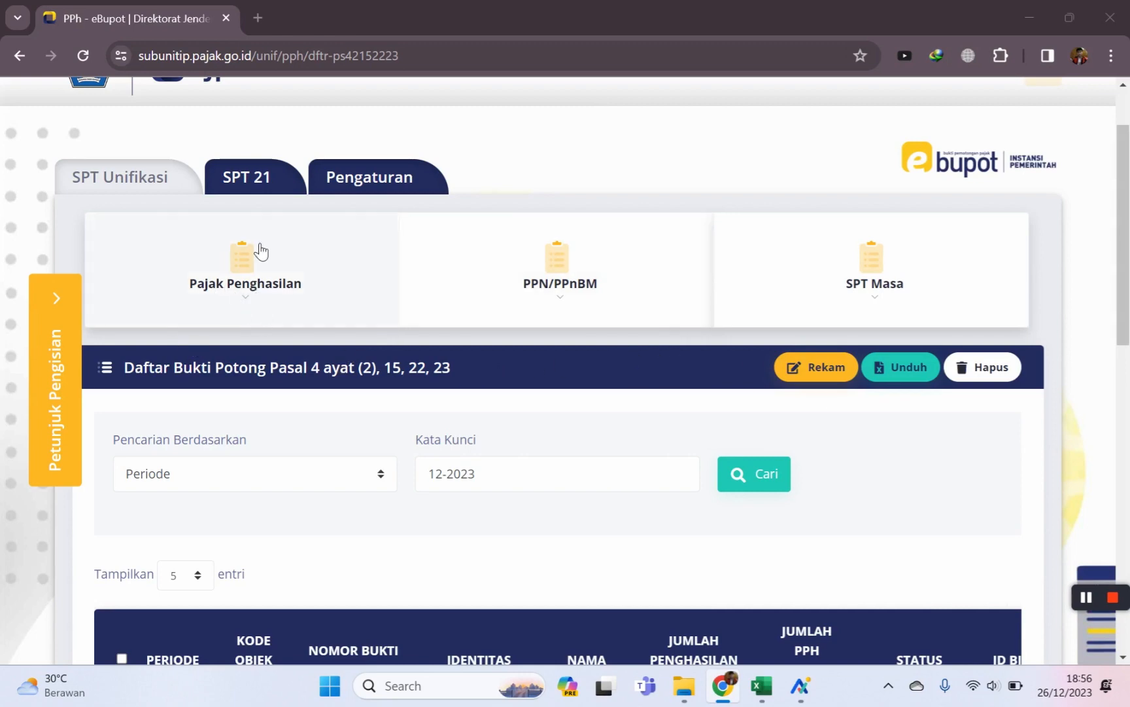
left_click(260, 182)
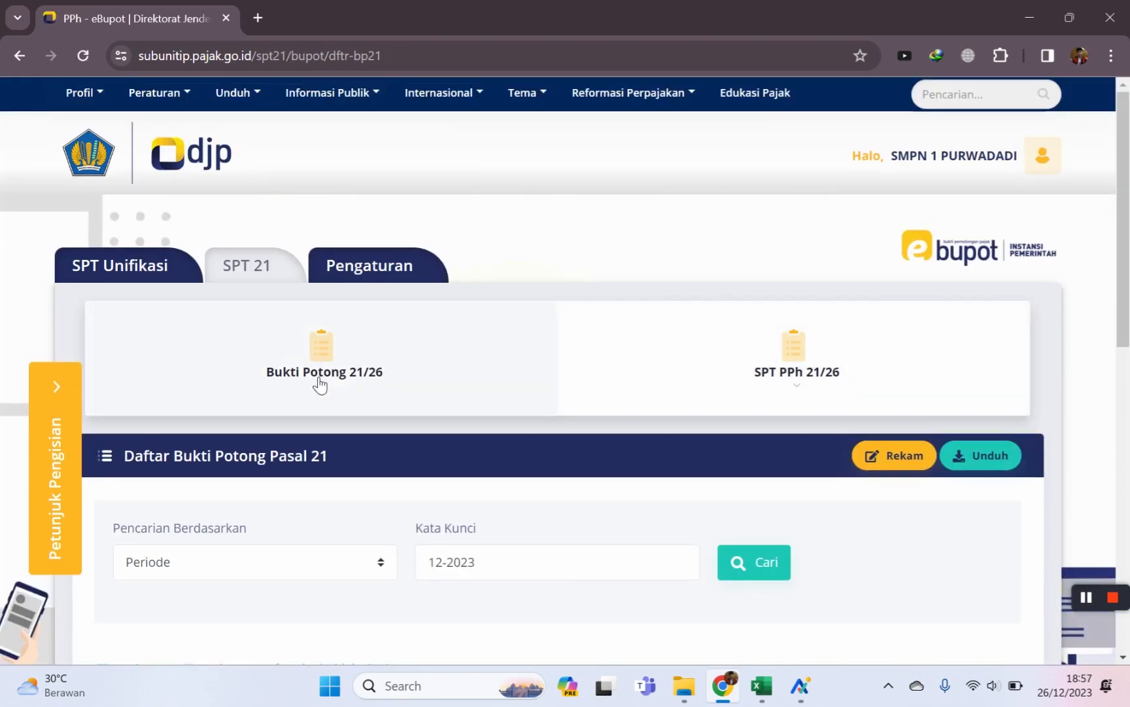
Open the Daftar Bupot Pasal 21 list and start recording a new Pasal 21 slip.
scroll(959, 363, "down", 1)
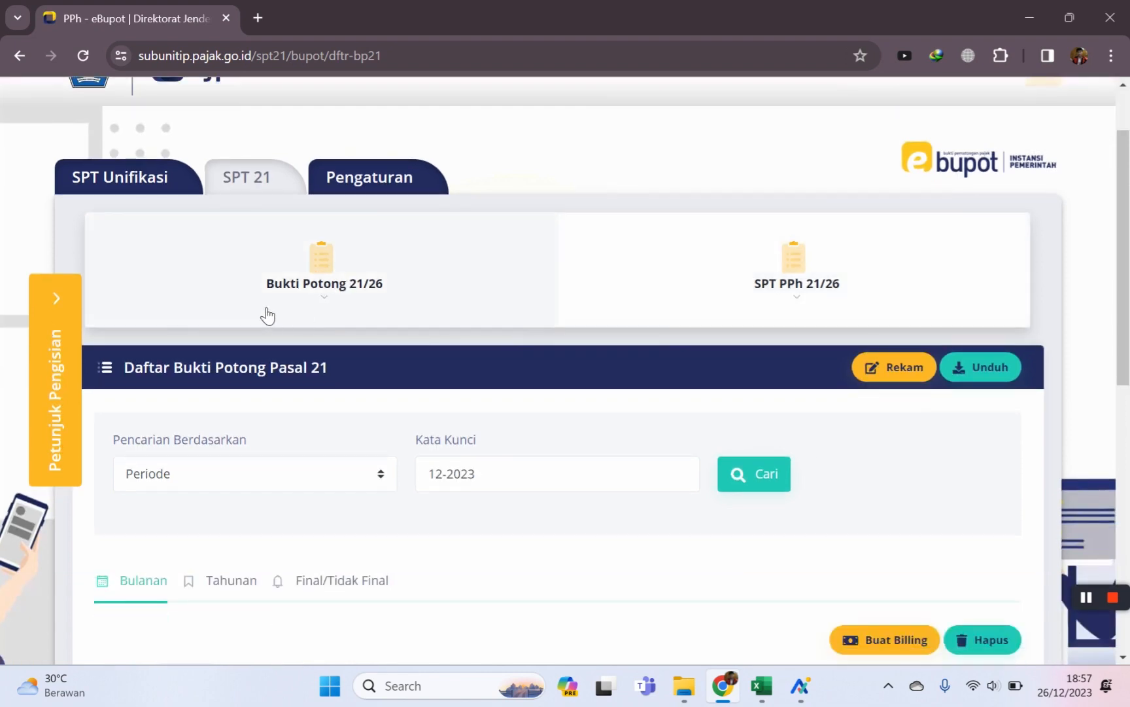
left_click(328, 290)
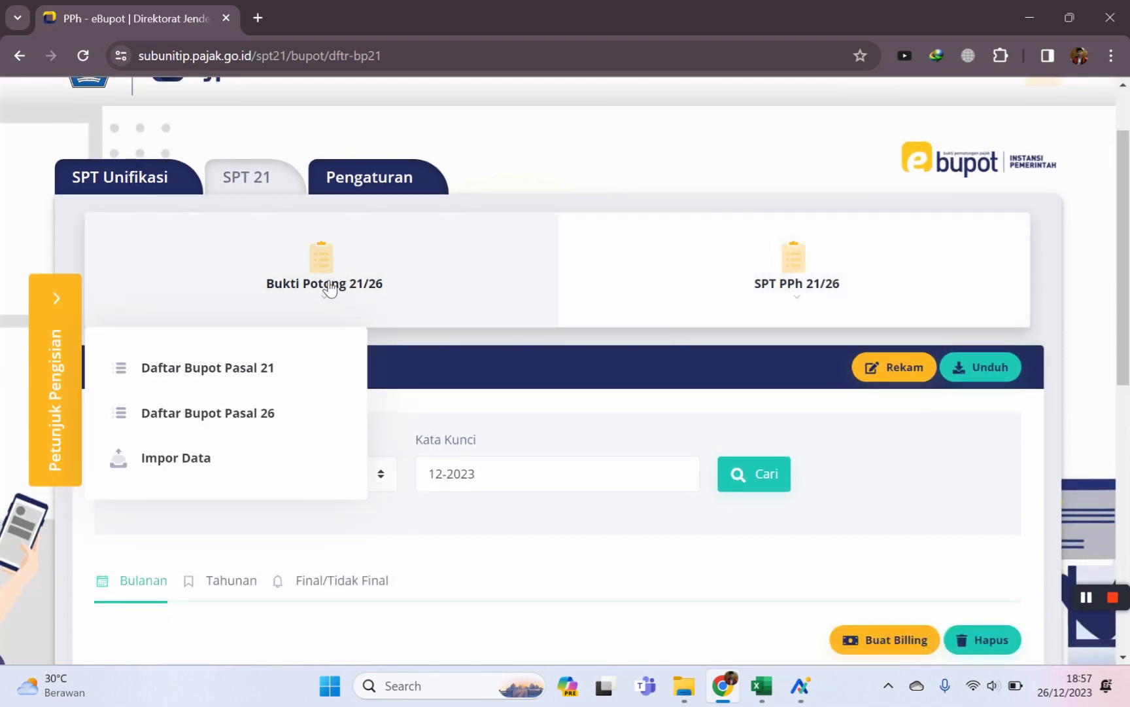
left_click(195, 372)
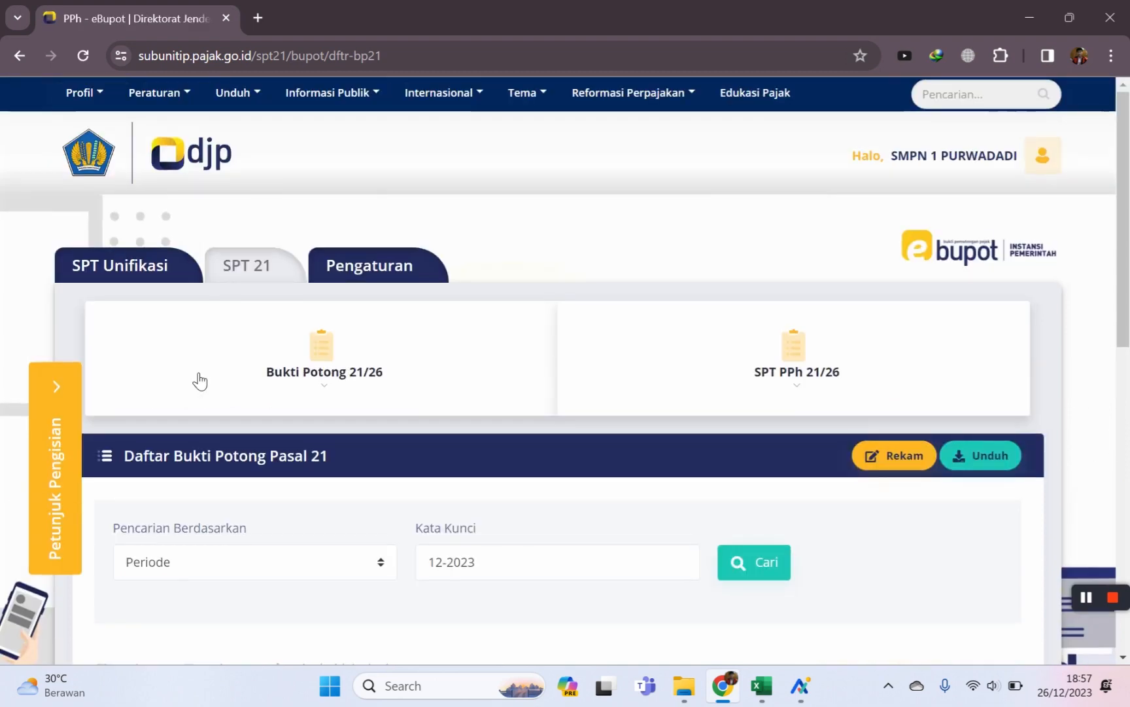
scroll(525, 473, "down", 3)
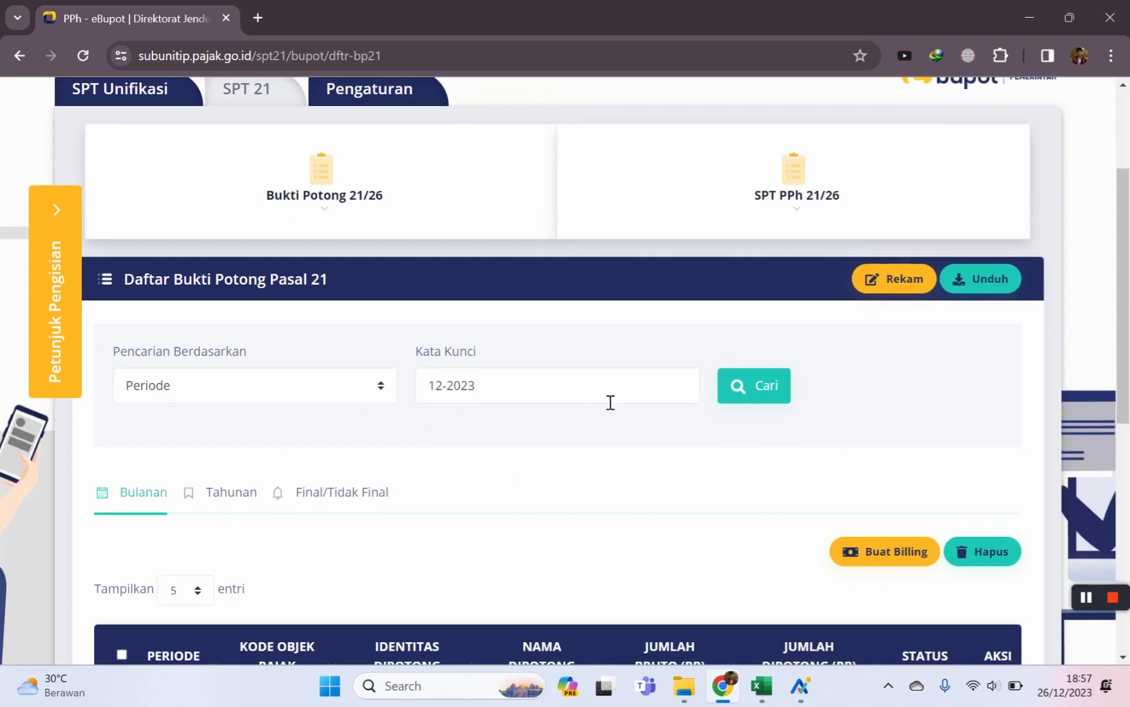
left_click(899, 285)
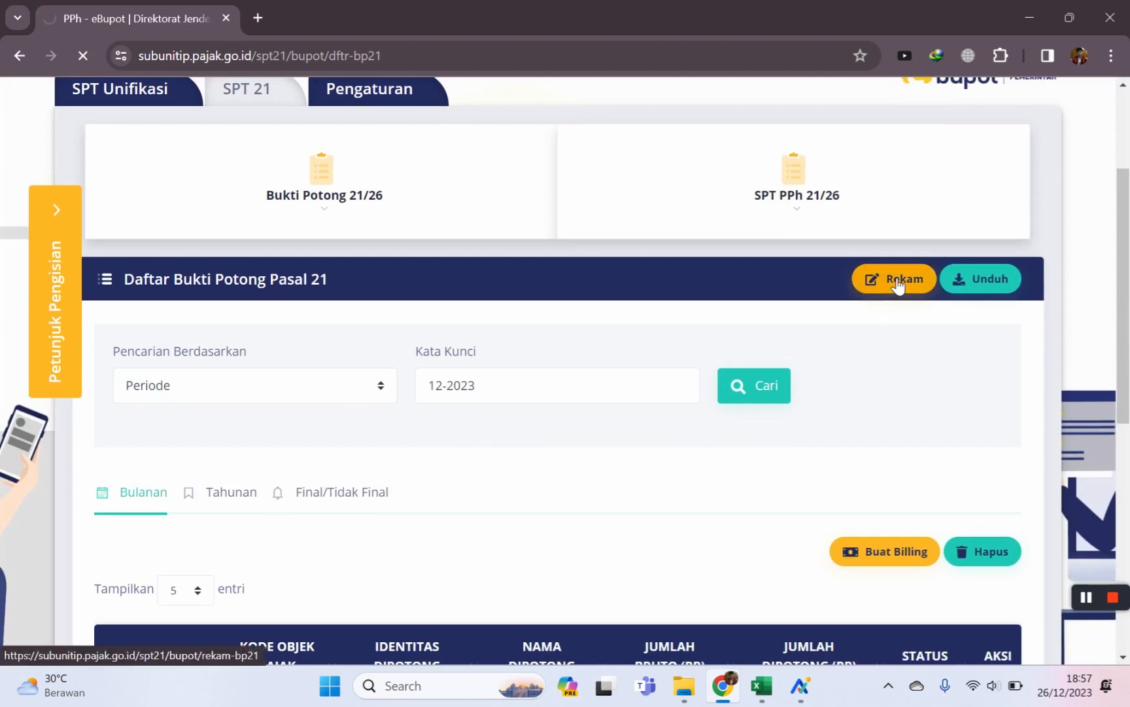
Set Tahun Pajak to 2023, then switch to the Data Non PNS spreadsheet.
scroll(687, 401, "down", 1)
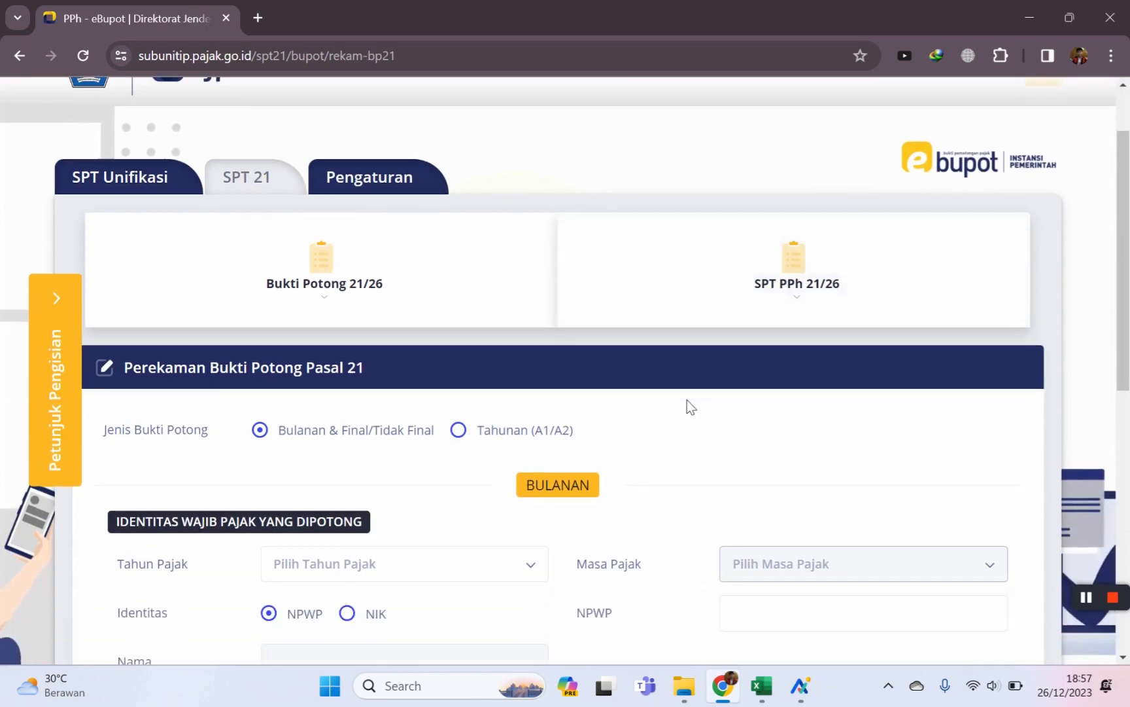
scroll(687, 401, "down", 2)
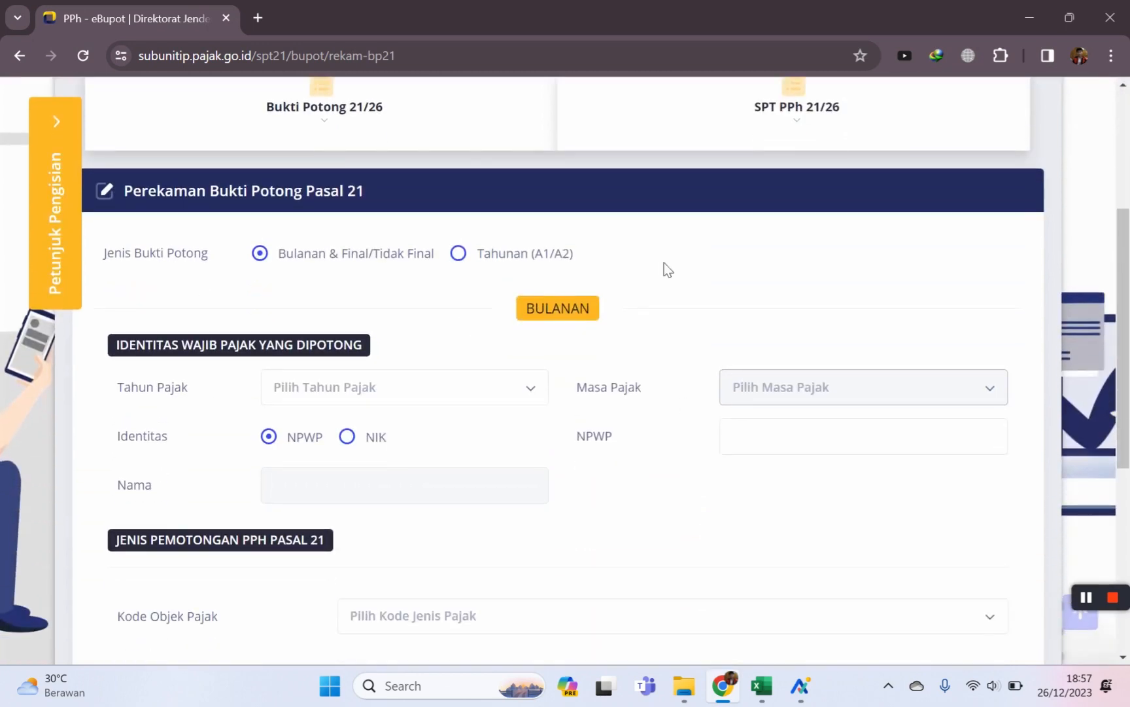
scroll(694, 294, "down", 1)
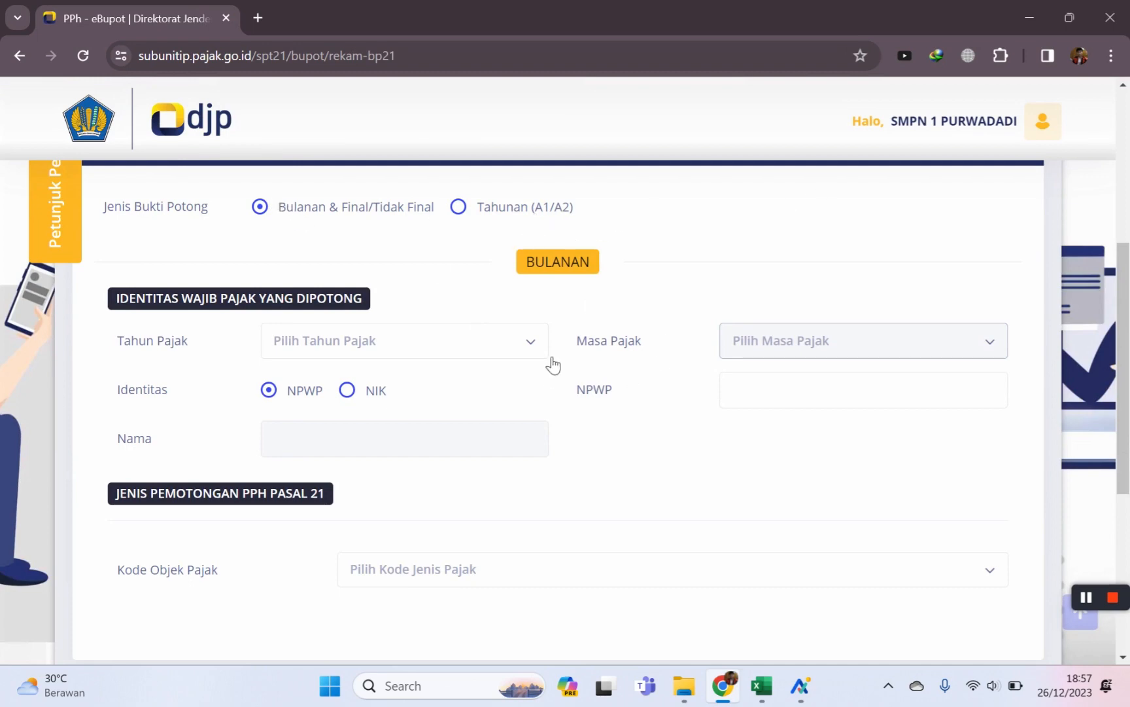
left_click(517, 341)
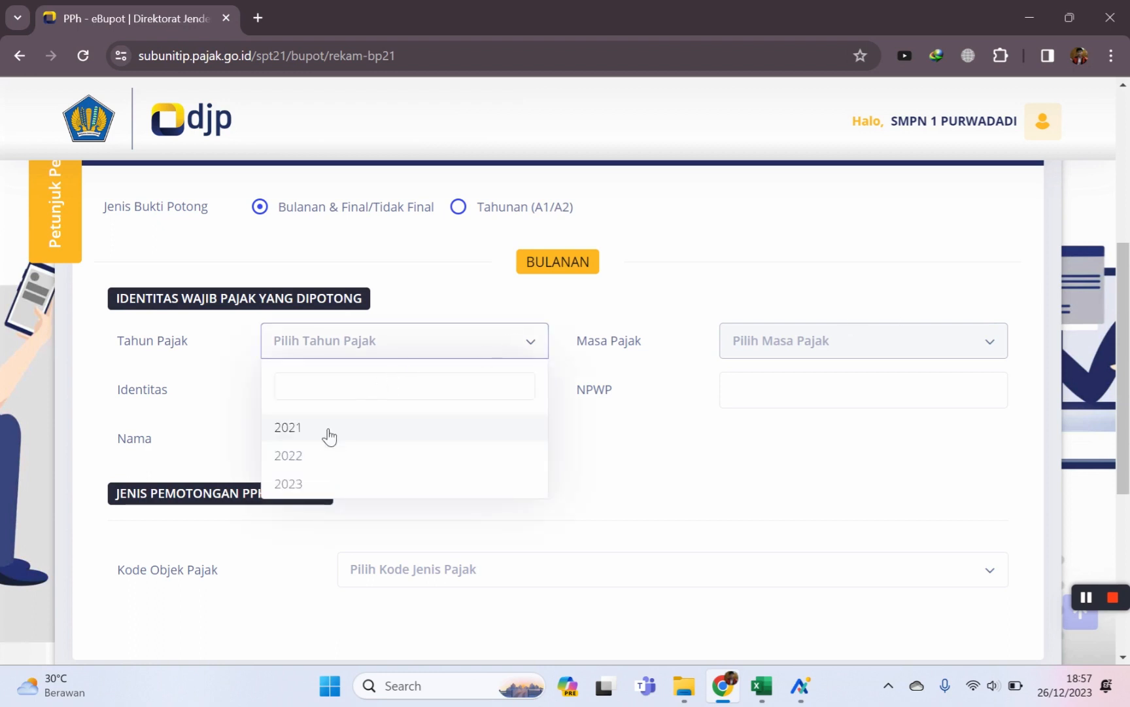
left_click(310, 484)
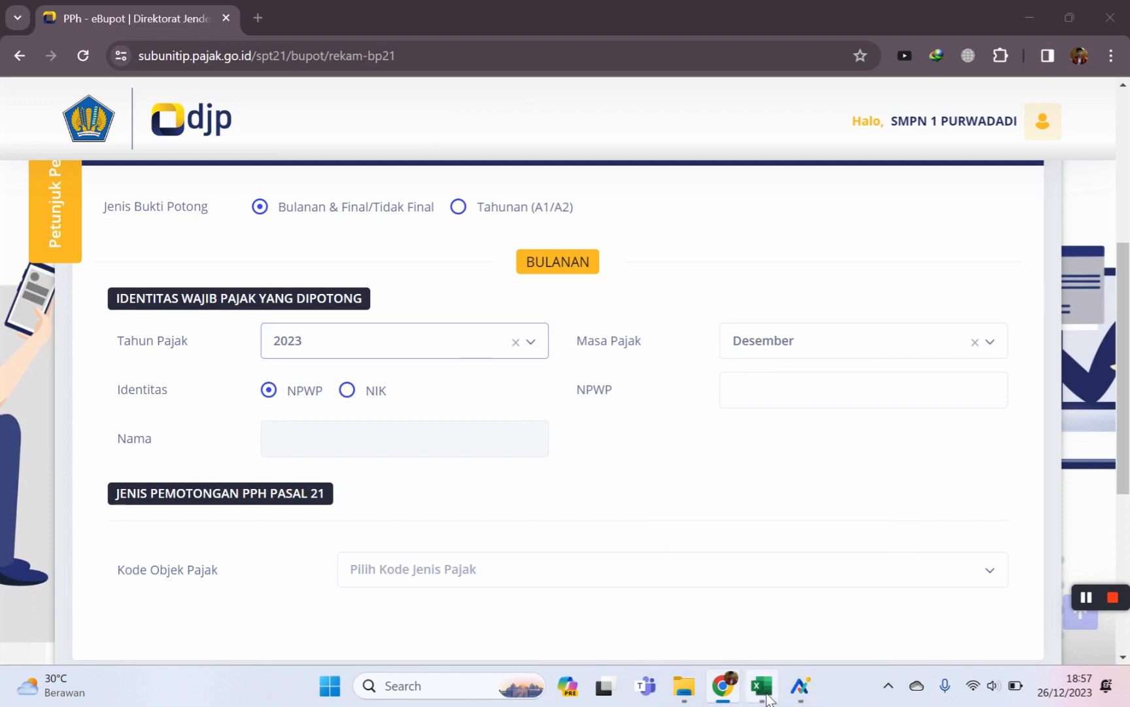
left_click(761, 685)
Copy the NPWP from cell J14 and paste it into the Pasal 21 form's NPWP field.
left_click(685, 395)
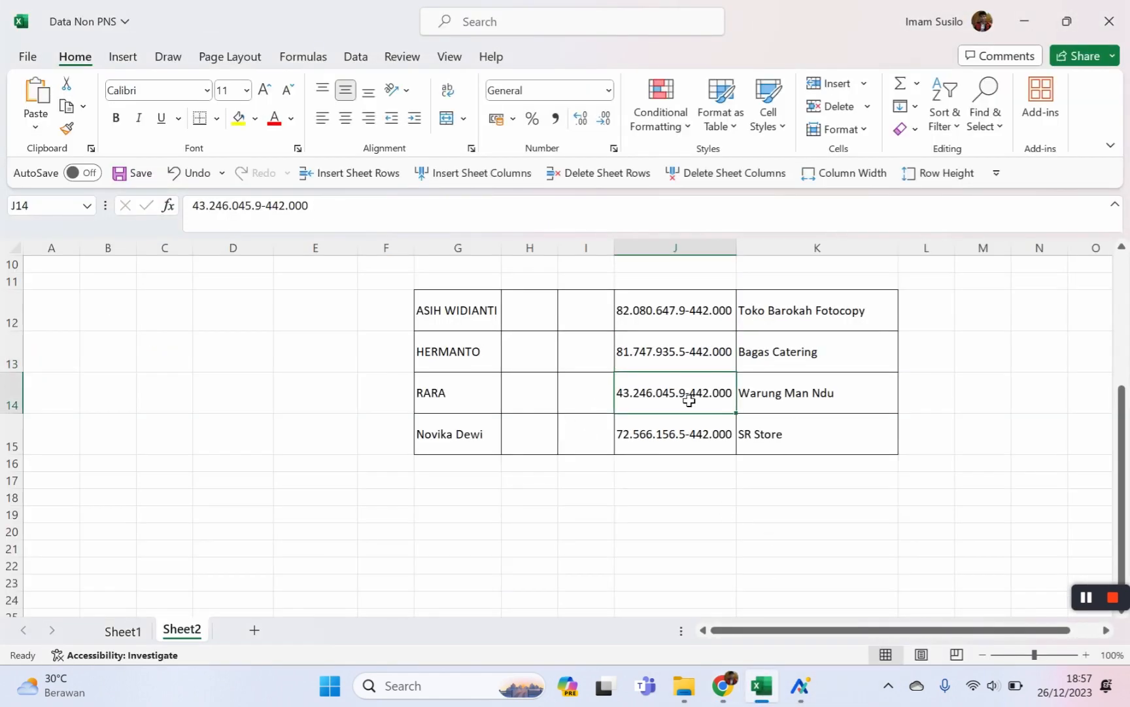
left_click_drag(360, 209, 12, 224)
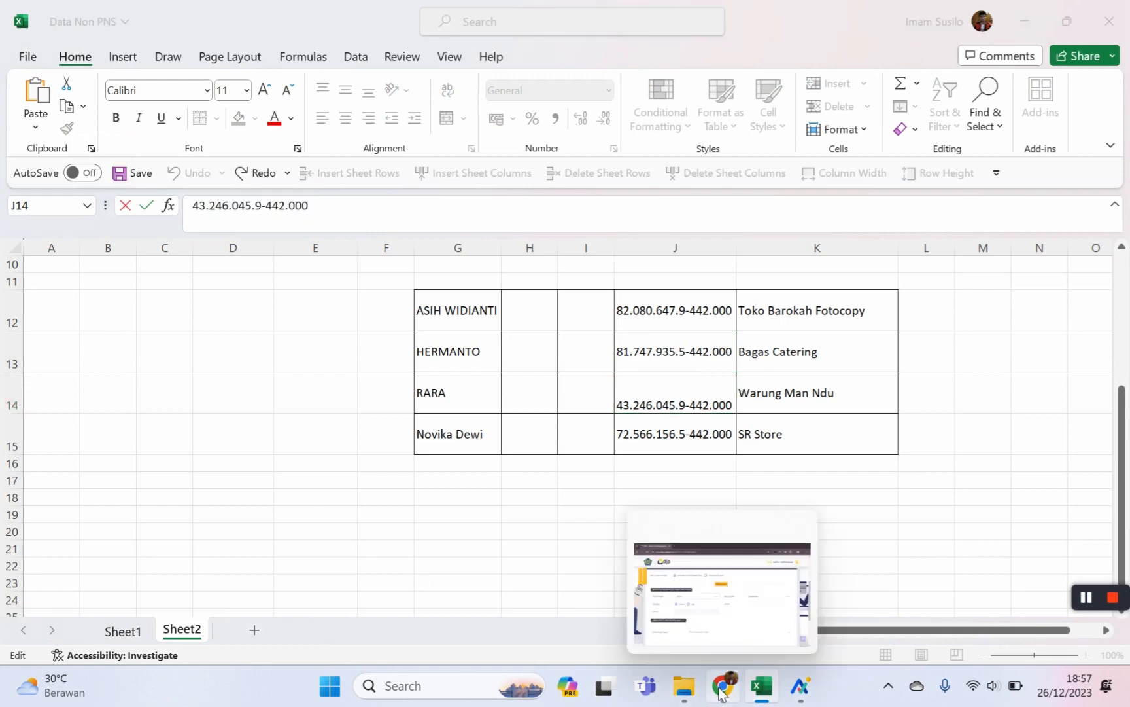
left_click(695, 531)
left_click(749, 405)
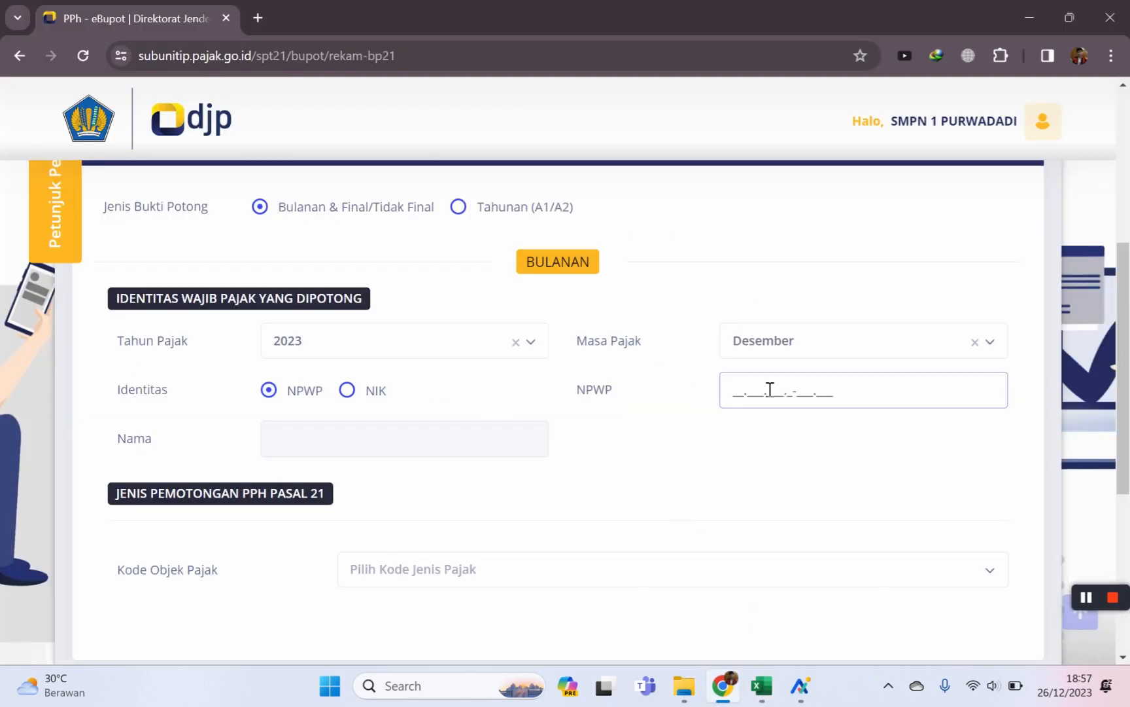
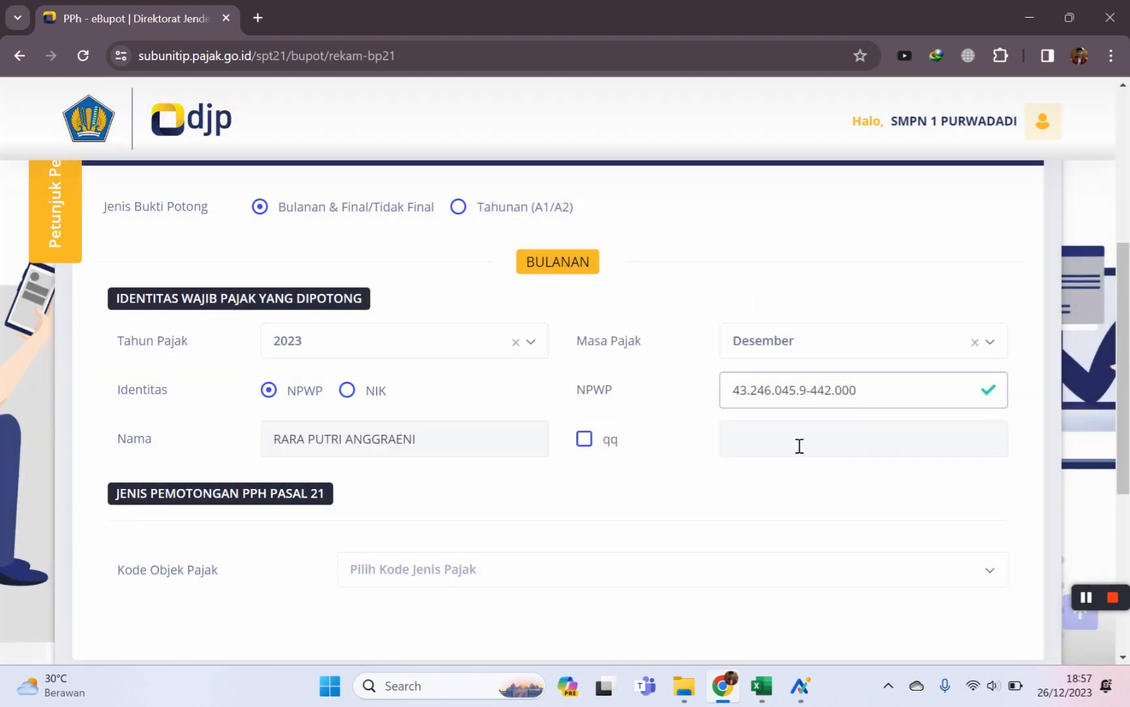
Choose tax object code 21-100-99 on the PPh Pasal 21 form.
scroll(621, 445, "down", 1)
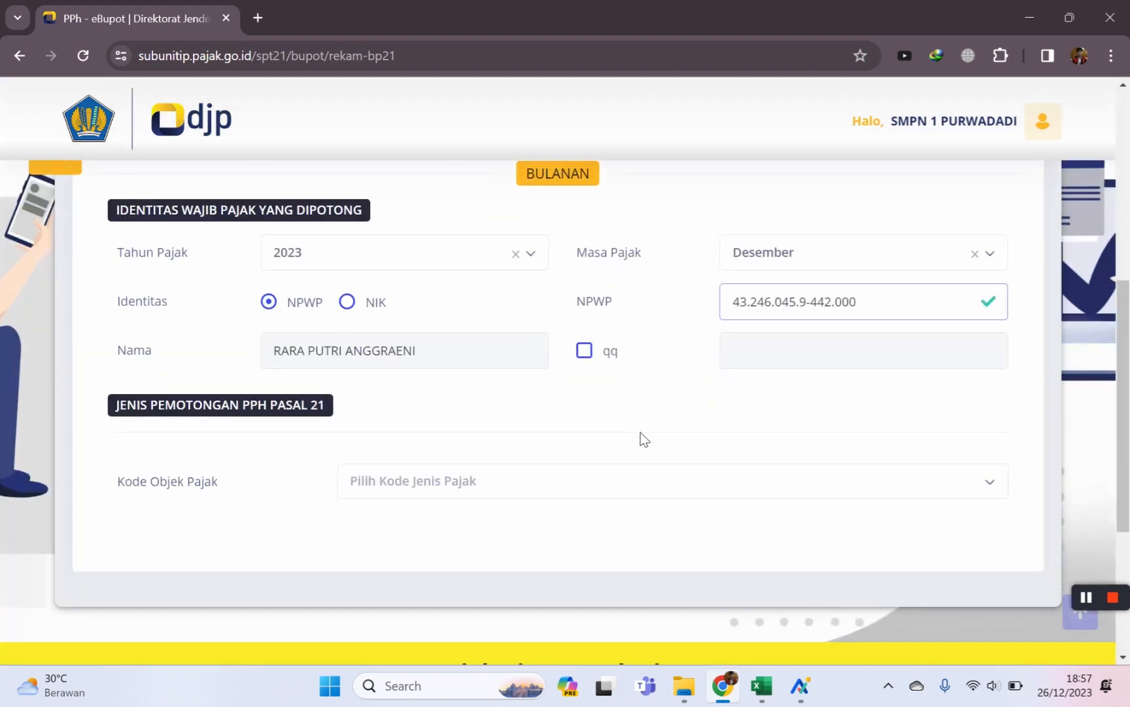
left_click(976, 495)
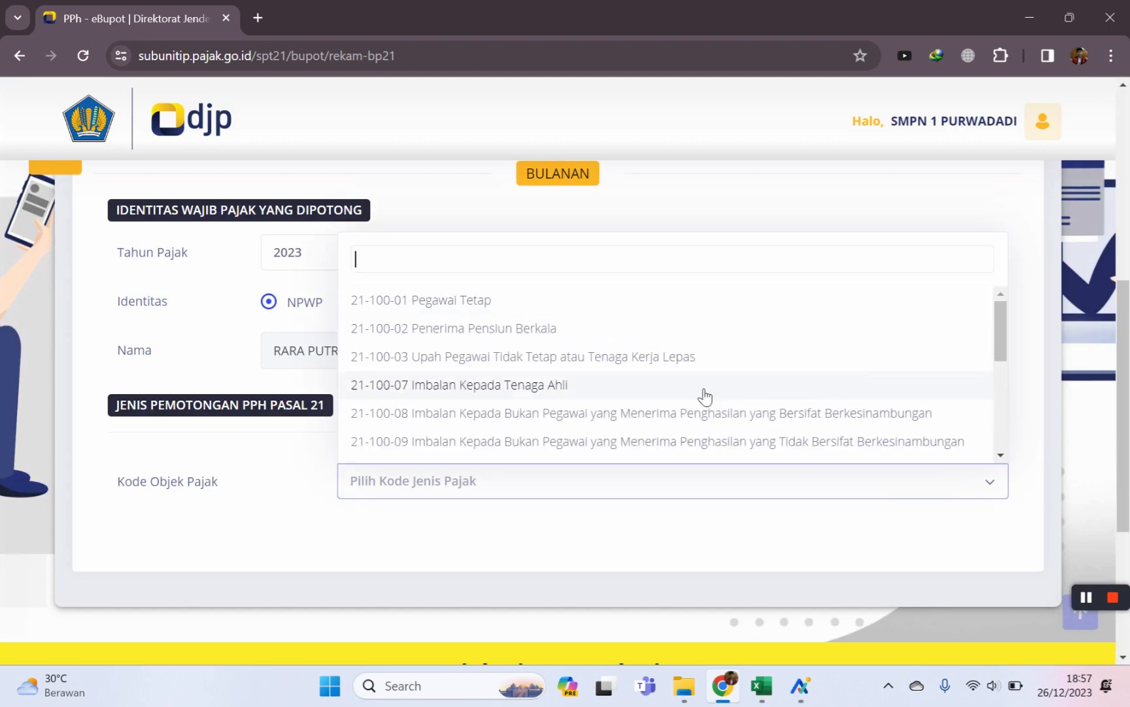
scroll(681, 386, "down", 3)
scroll(759, 405, "down", 1)
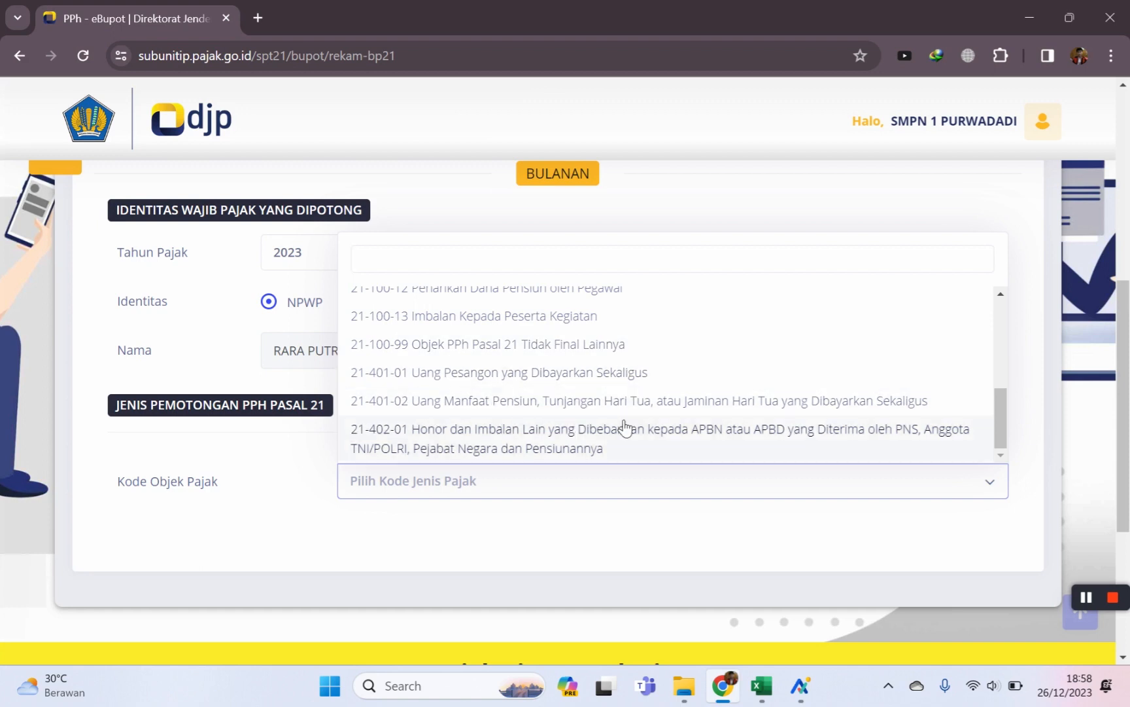
scroll(618, 439, "up", 5)
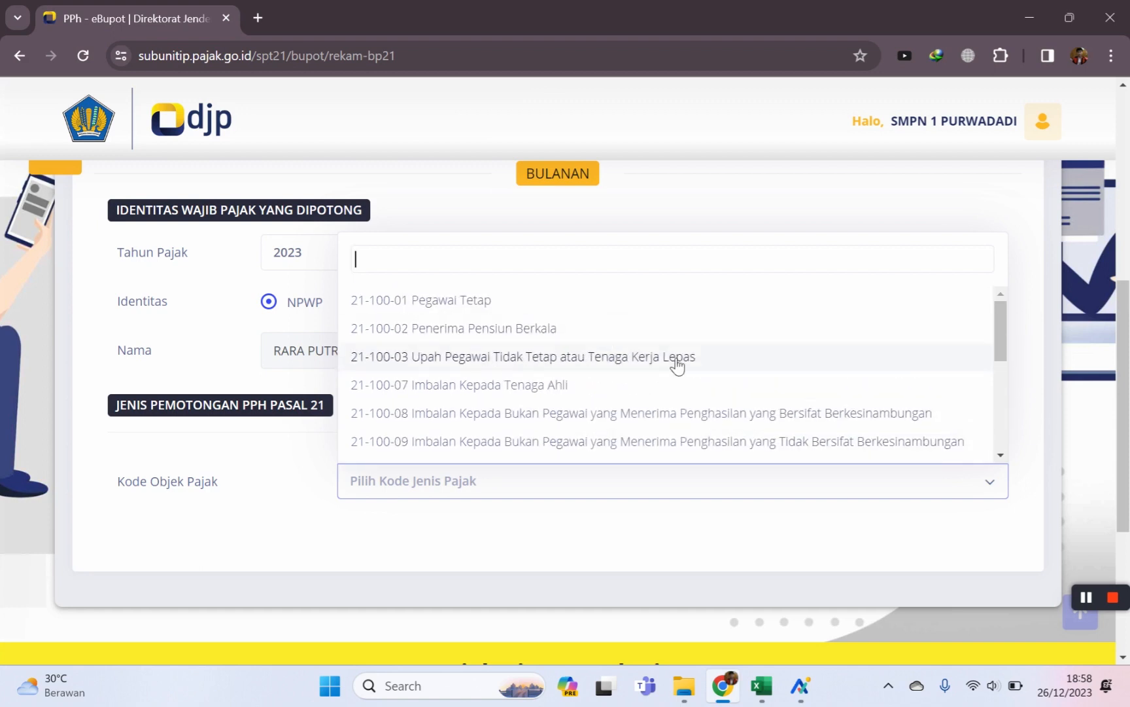
scroll(674, 366, "down", 2)
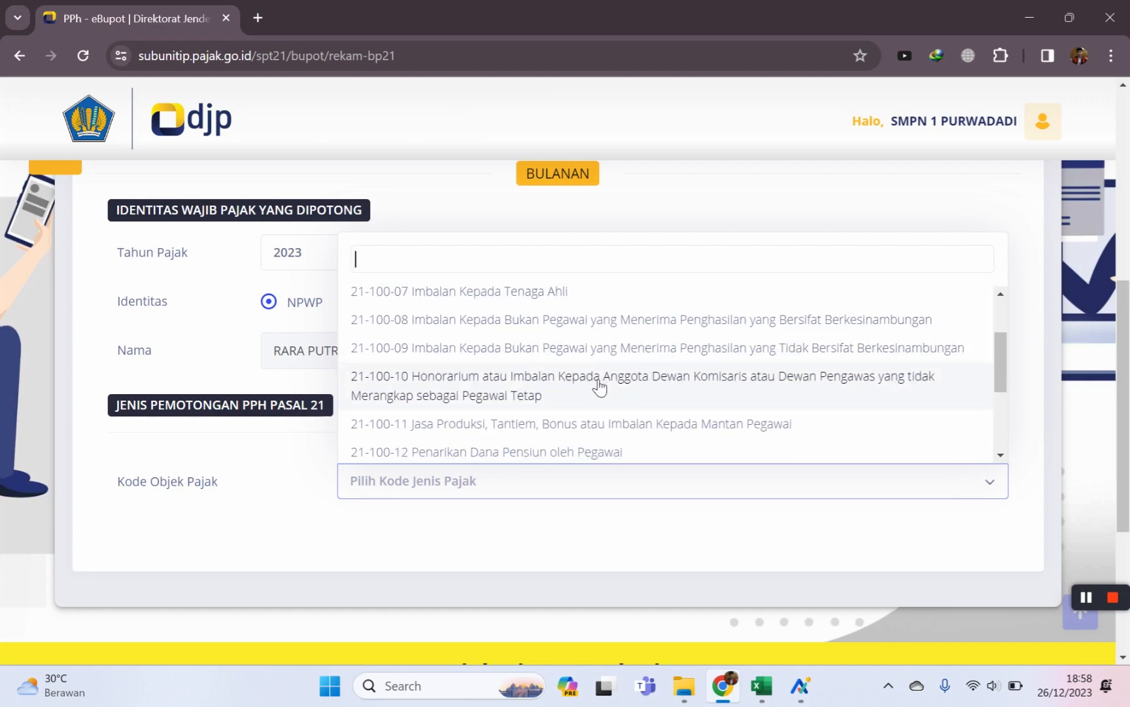
scroll(720, 360, "down", 2)
scroll(674, 376, "down", 2)
scroll(602, 379, "down", 1)
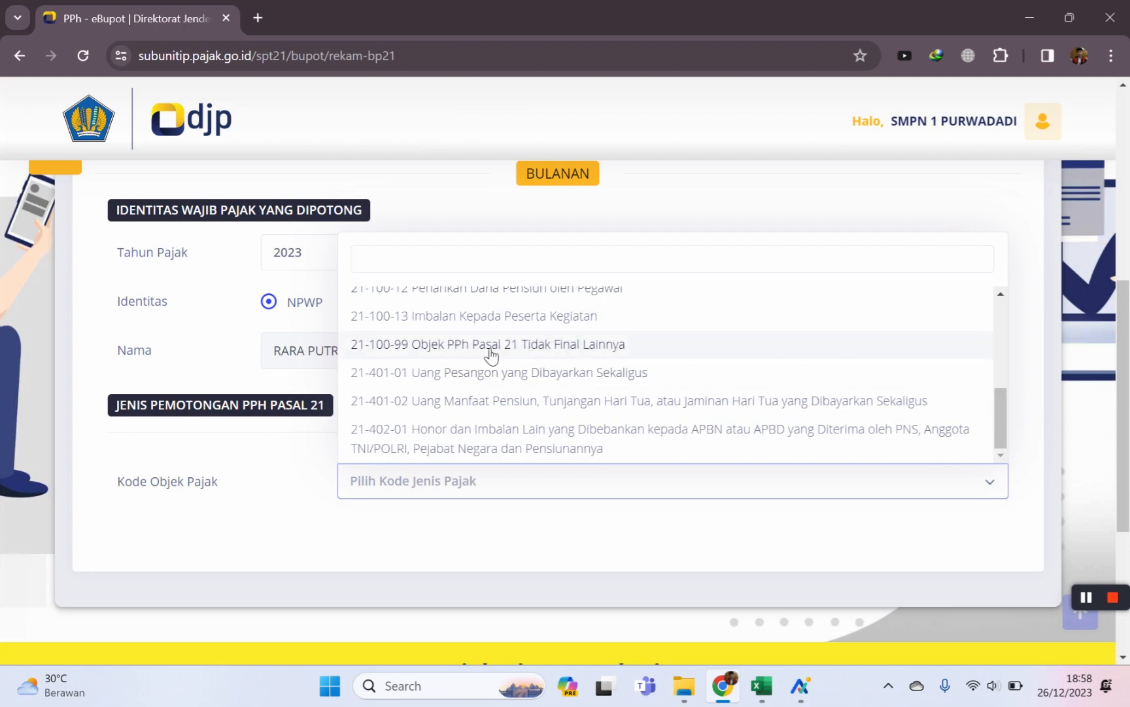
left_click(556, 347)
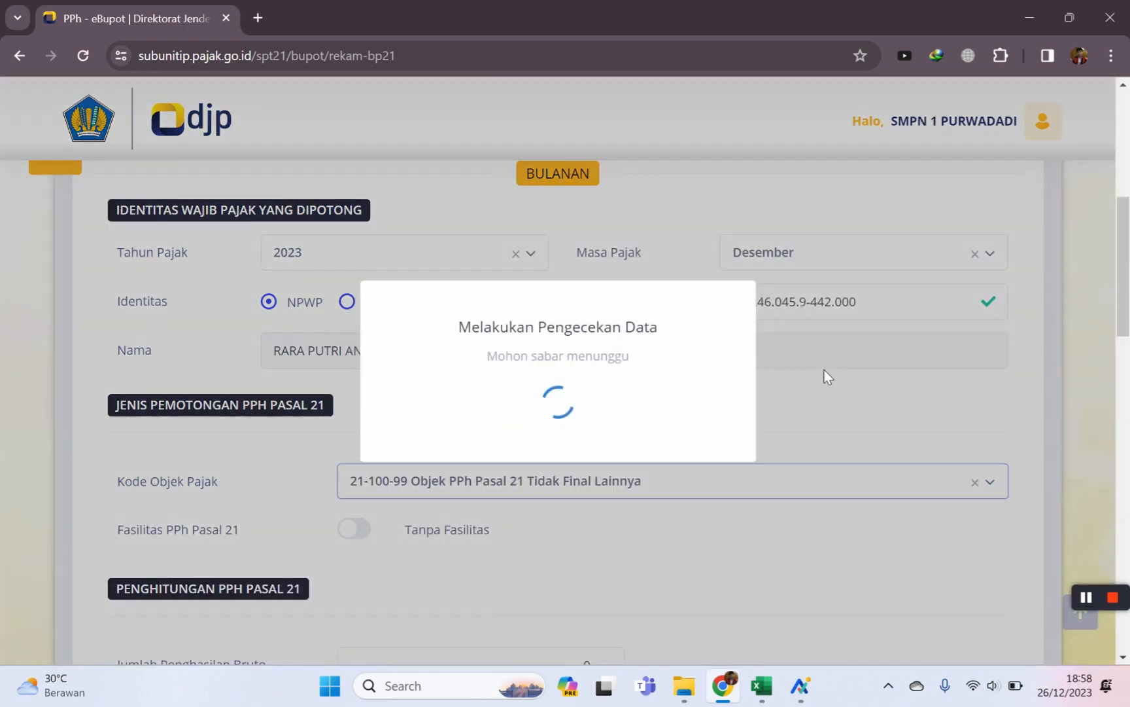
Enter 80000 as gross income, giving 4.000 PPh at 5%.
scroll(780, 411, "down", 5)
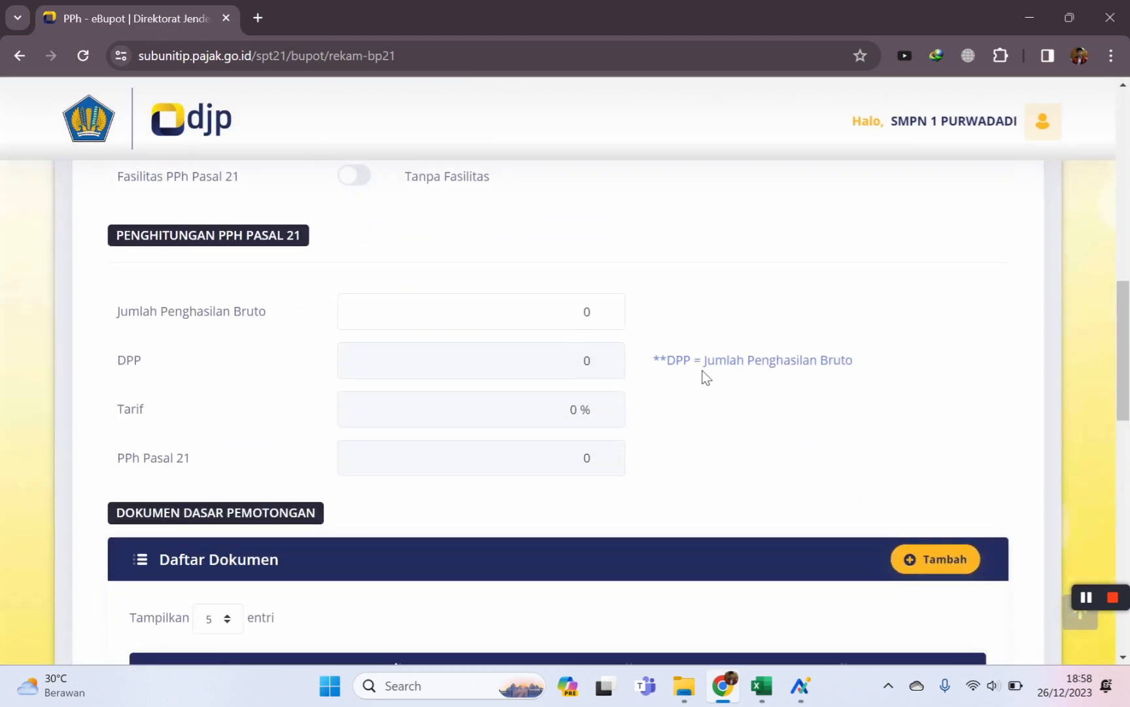
left_click(616, 325)
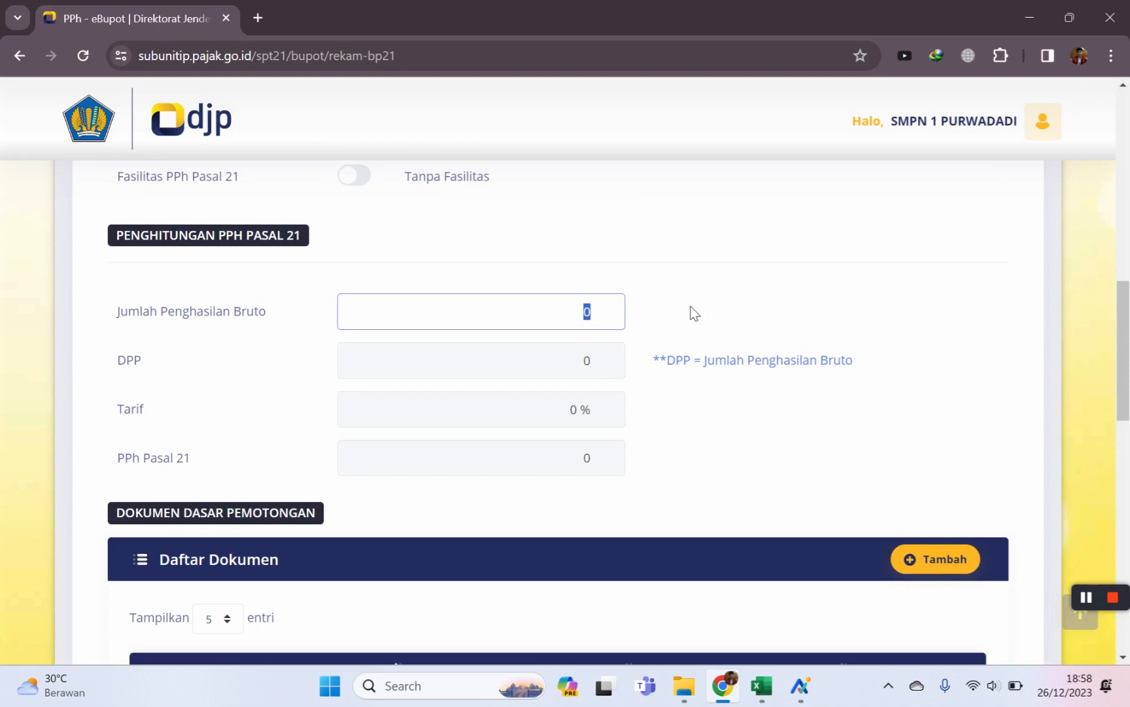
type("800000")
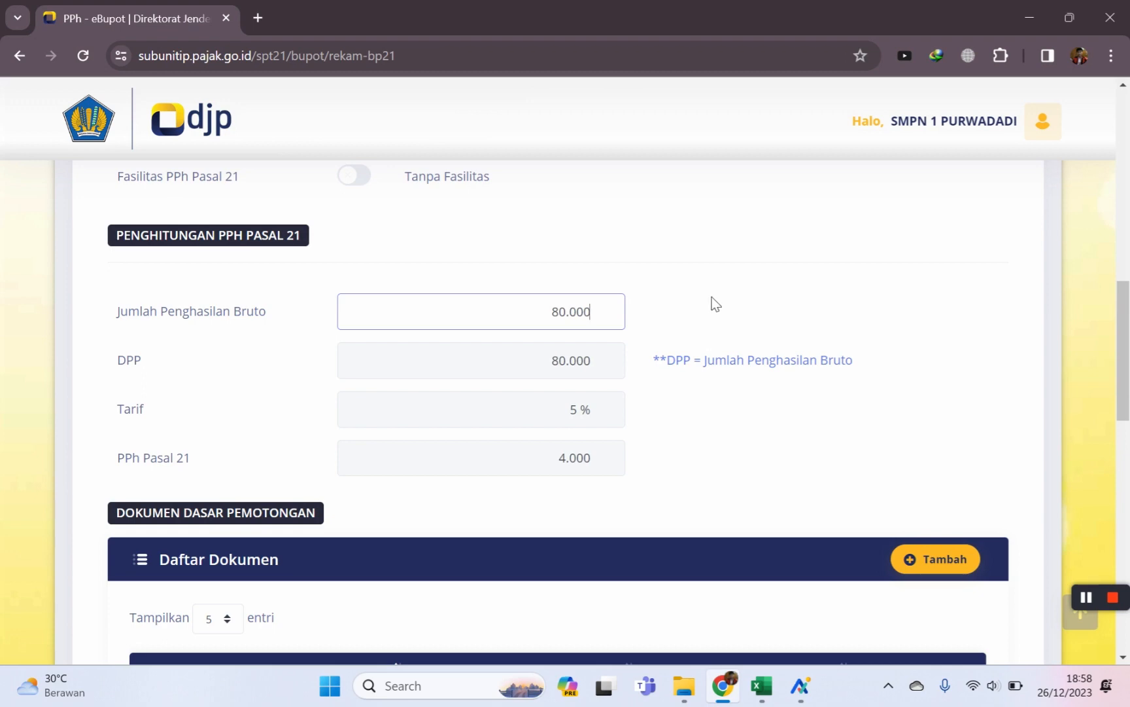
scroll(715, 303, "down", 1)
scroll(714, 331, "up", 5)
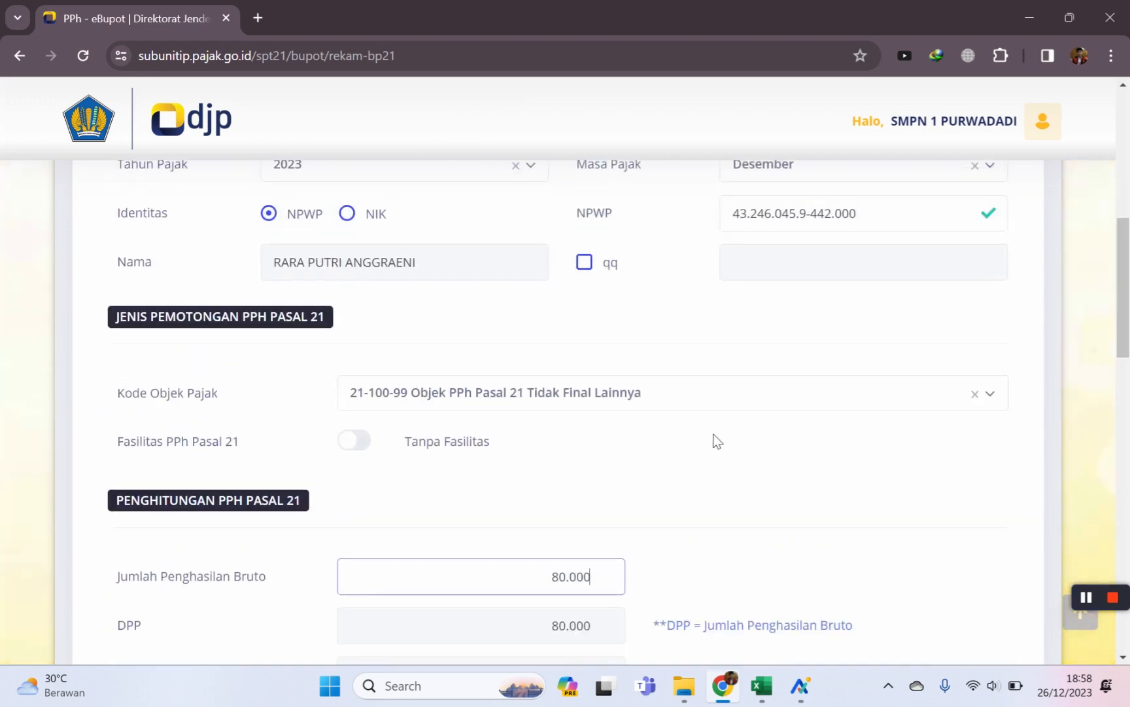
scroll(611, 409, "up", 1)
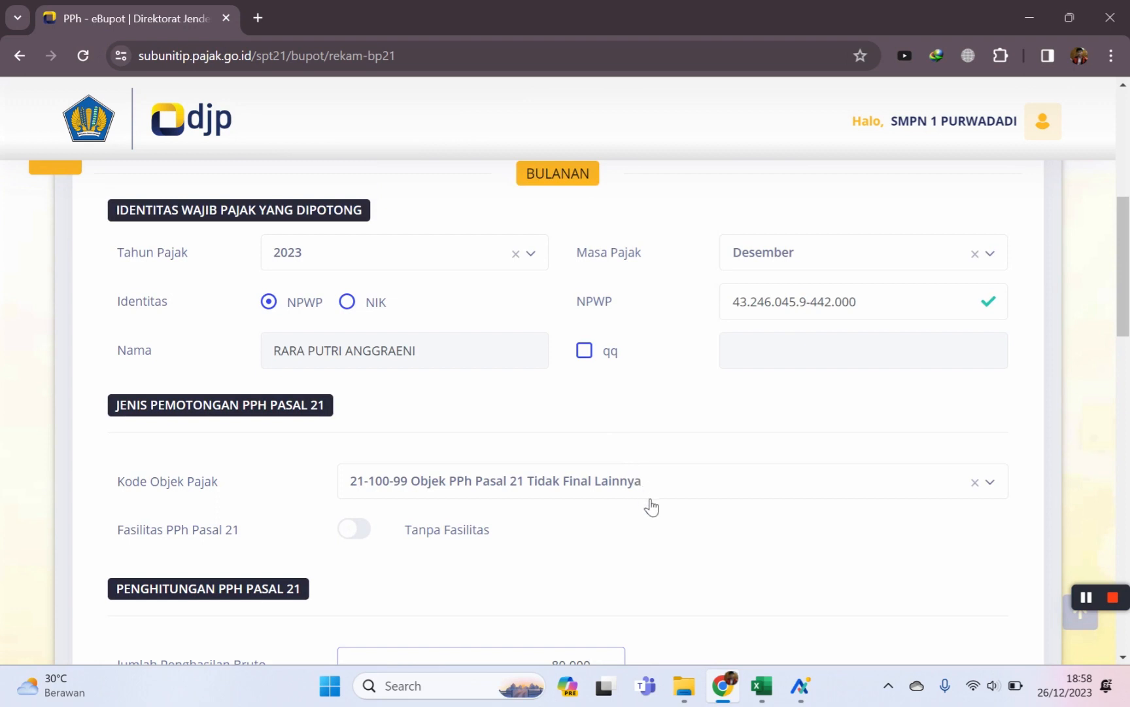
left_click(943, 492)
Try code 21-100-07 Imbalan Kepada Tenaga Ahli with the Tidak Berkesinambungan income type.
scroll(628, 413, "up", 3)
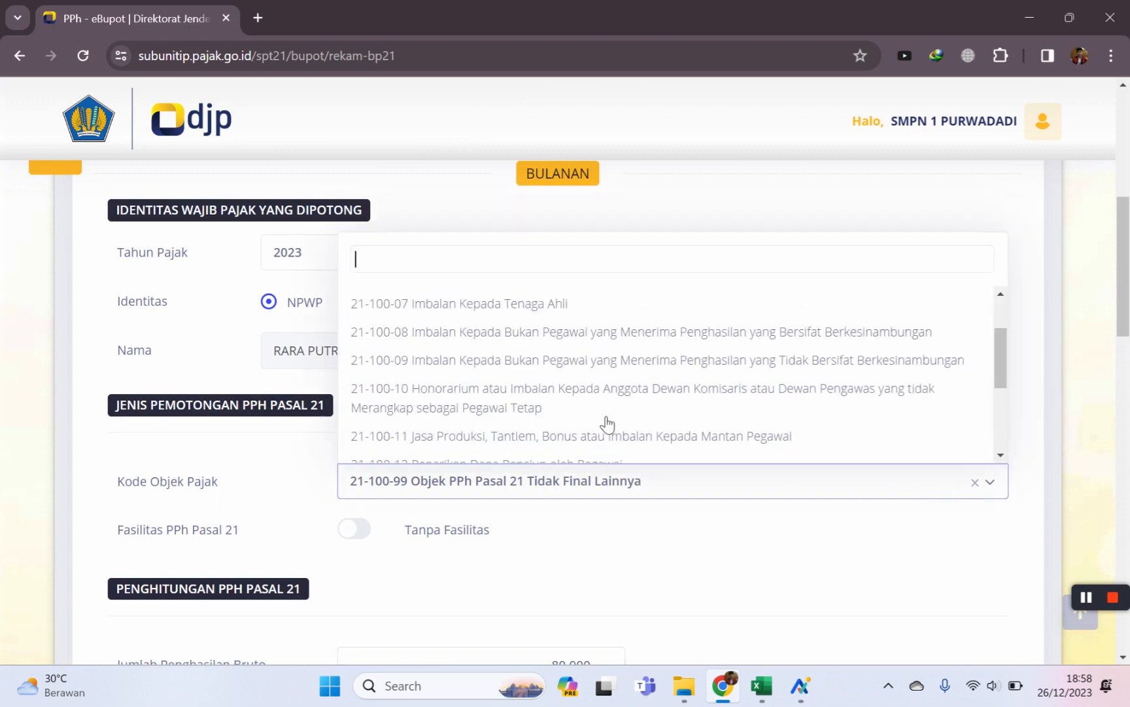
left_click(571, 304)
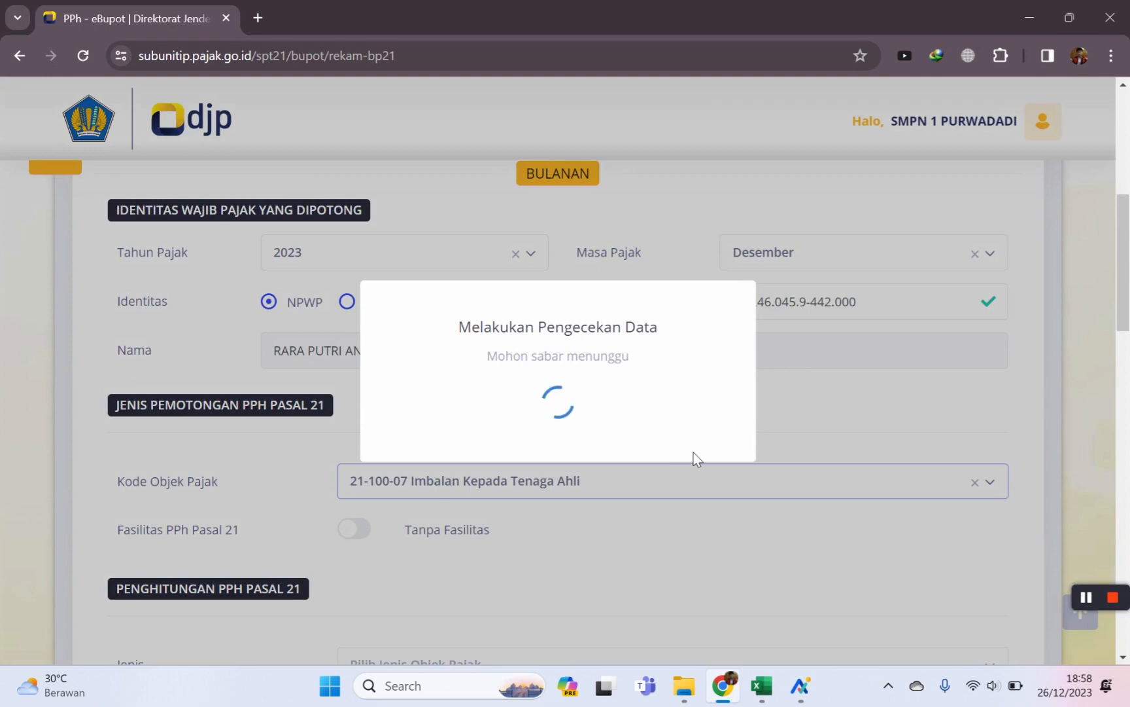
scroll(744, 528, "down", 4)
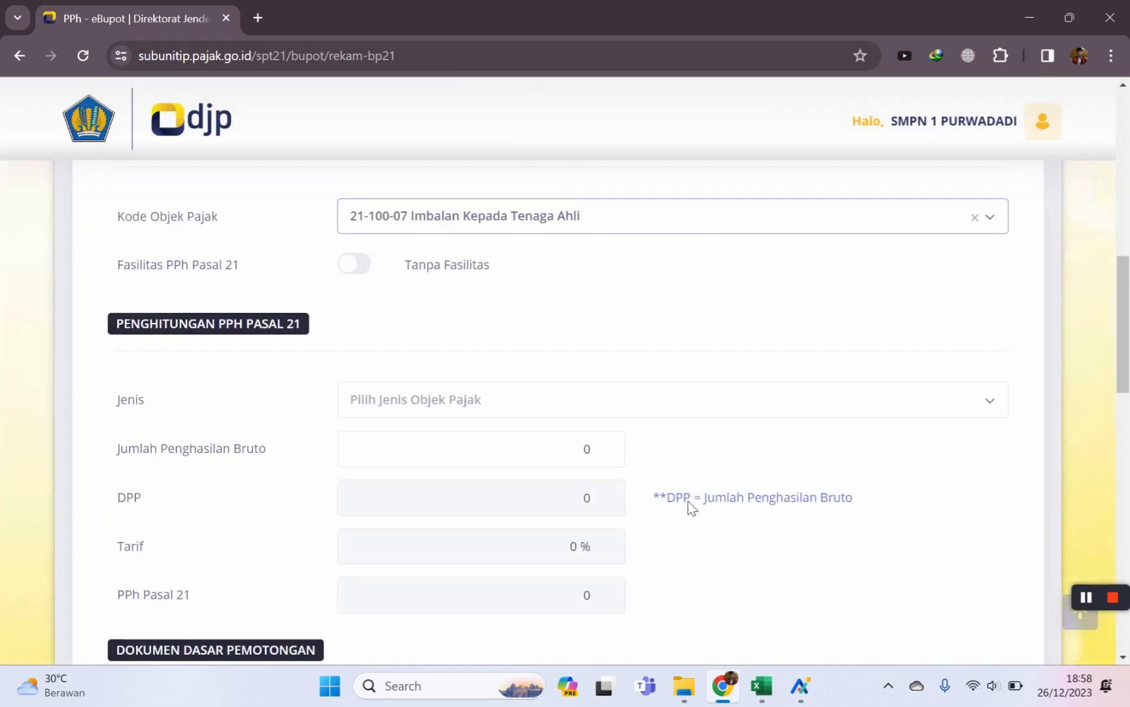
scroll(641, 406, "up", 1)
left_click(625, 407)
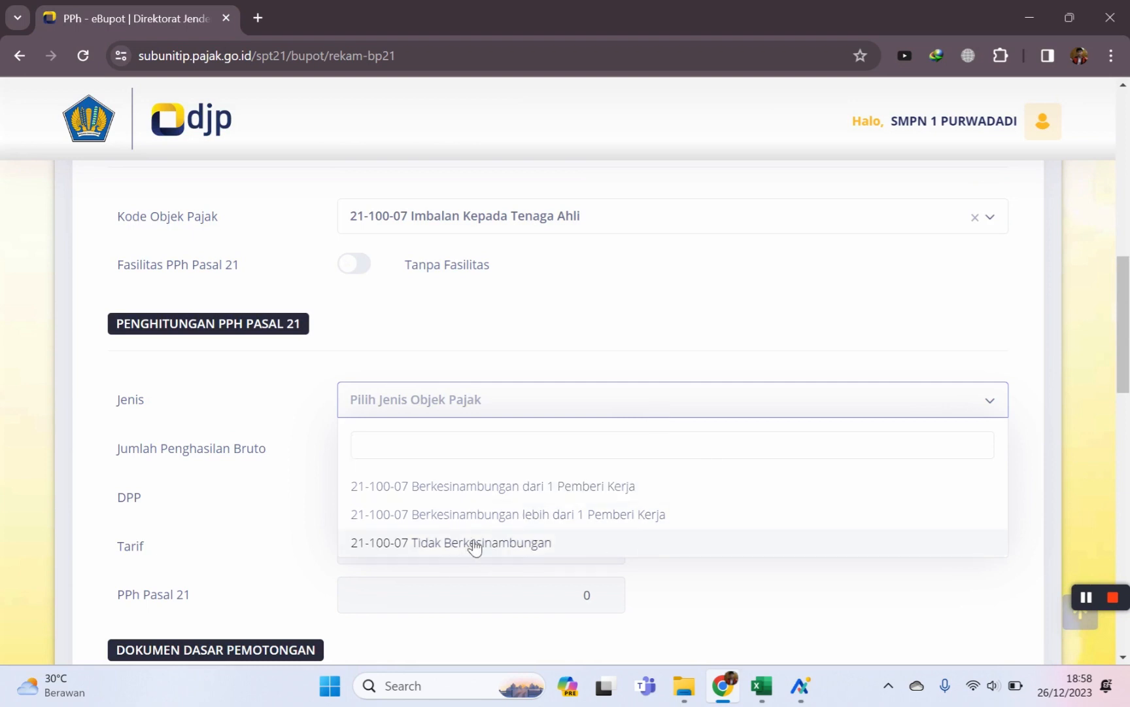
left_click(518, 543)
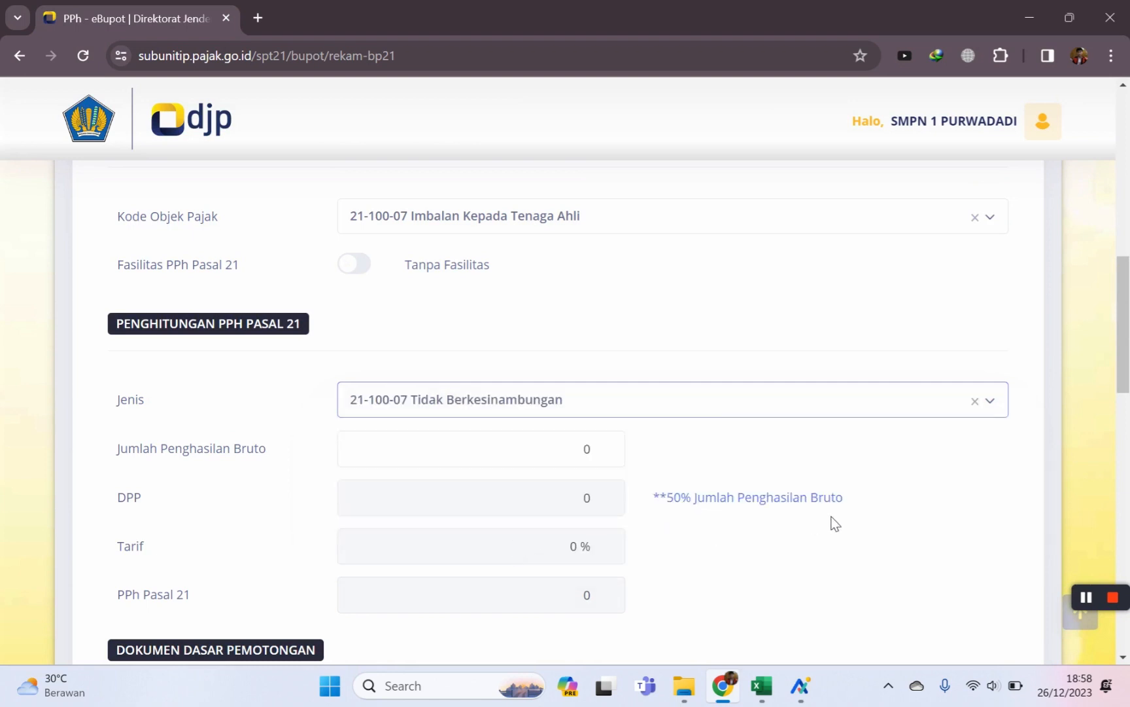
Switch back to code 21-100-99 and enter gross income 100000, giving 5.000 PPh.
left_click(855, 222)
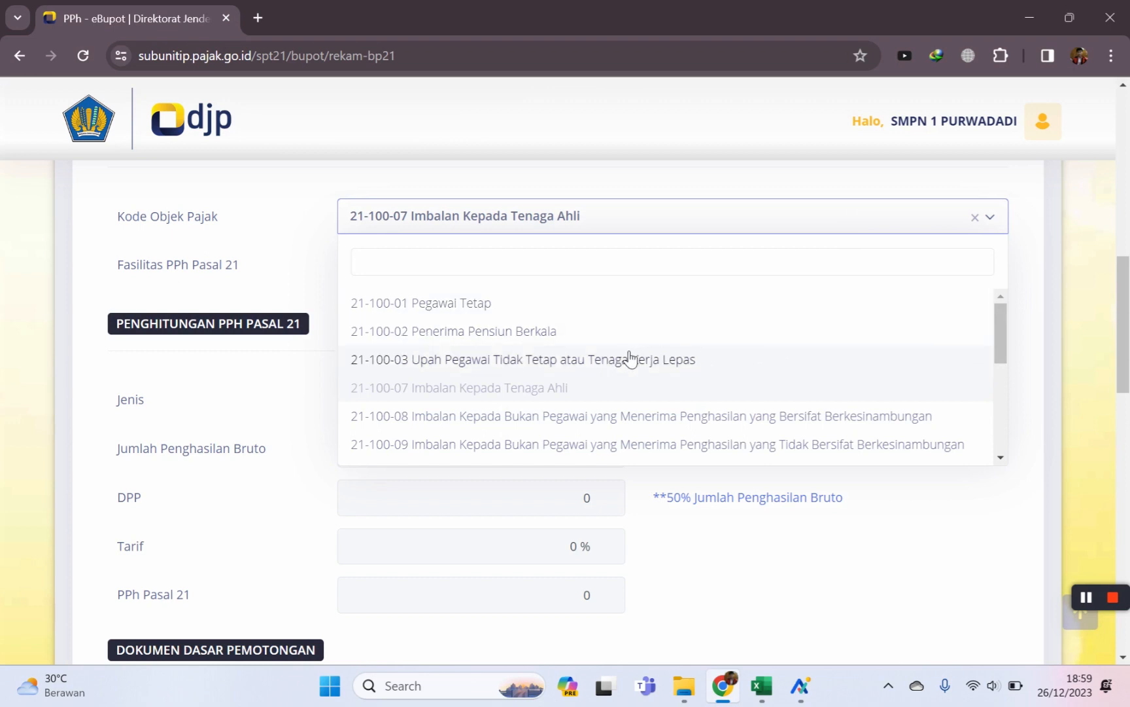
scroll(629, 359, "down", 3)
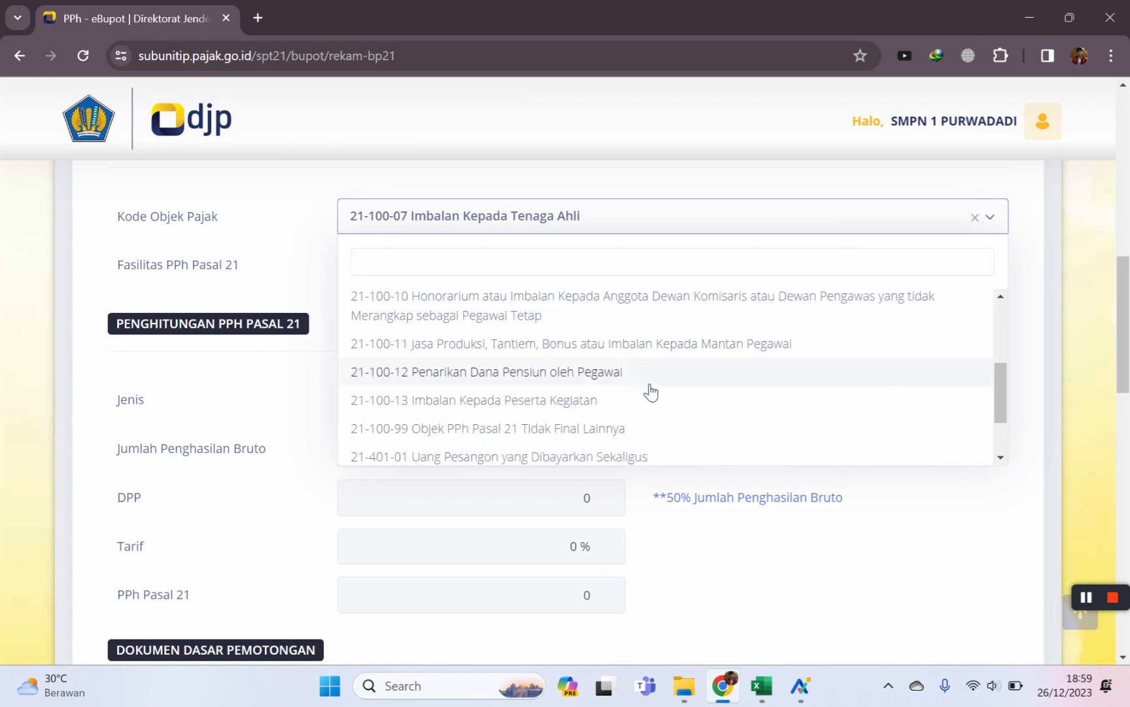
left_click(499, 430)
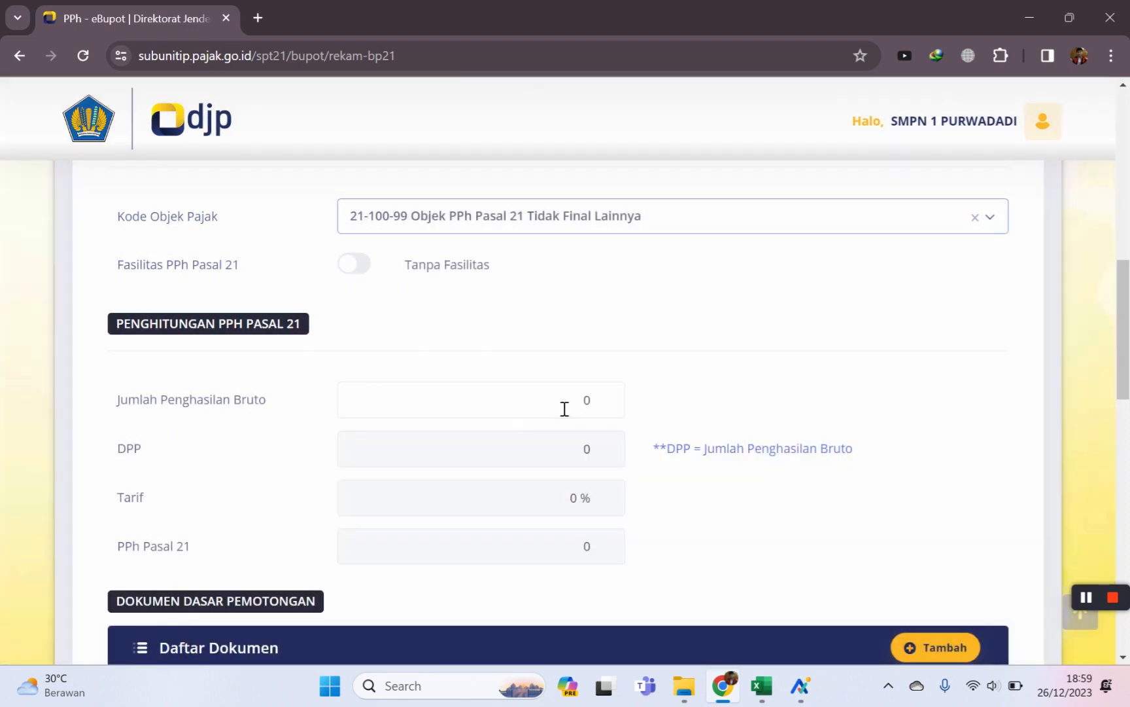
left_click(564, 404)
type("1000000")
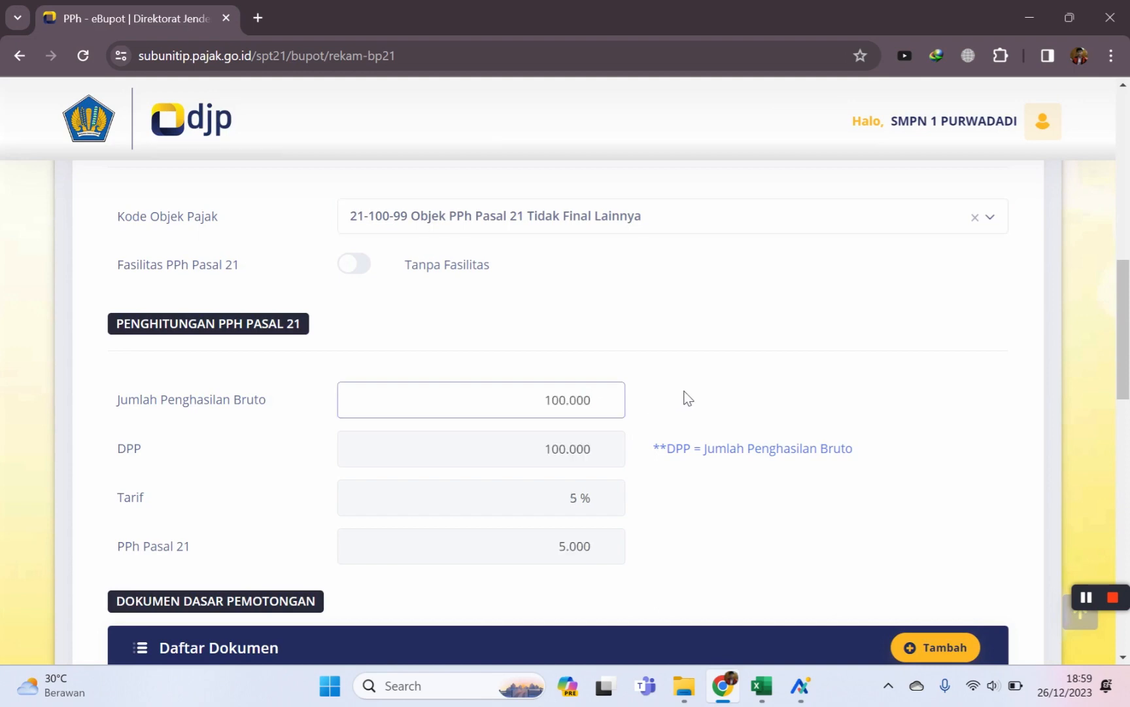
scroll(751, 419, "down", 3)
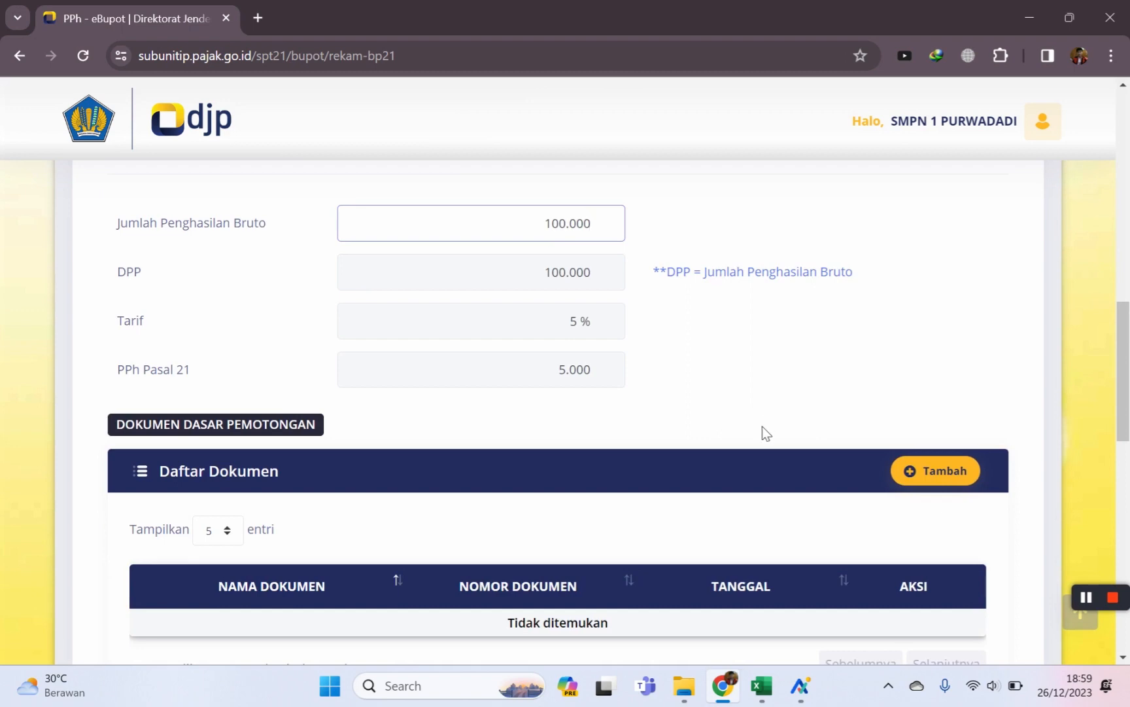
scroll(648, 378, "down", 1)
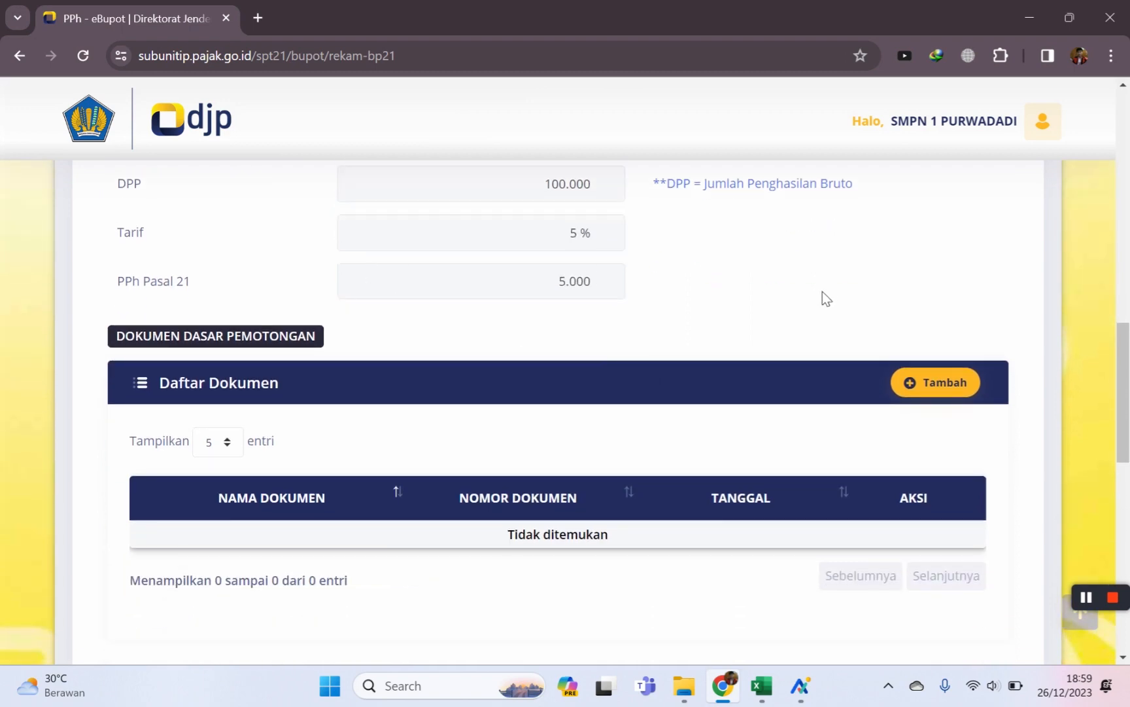
scroll(659, 290, "down", 1)
scroll(600, 285, "up", 2)
scroll(782, 350, "down", 1)
Add a Faktur Pajak supporting document numbered 001, dated 26/12/2023.
left_click(910, 387)
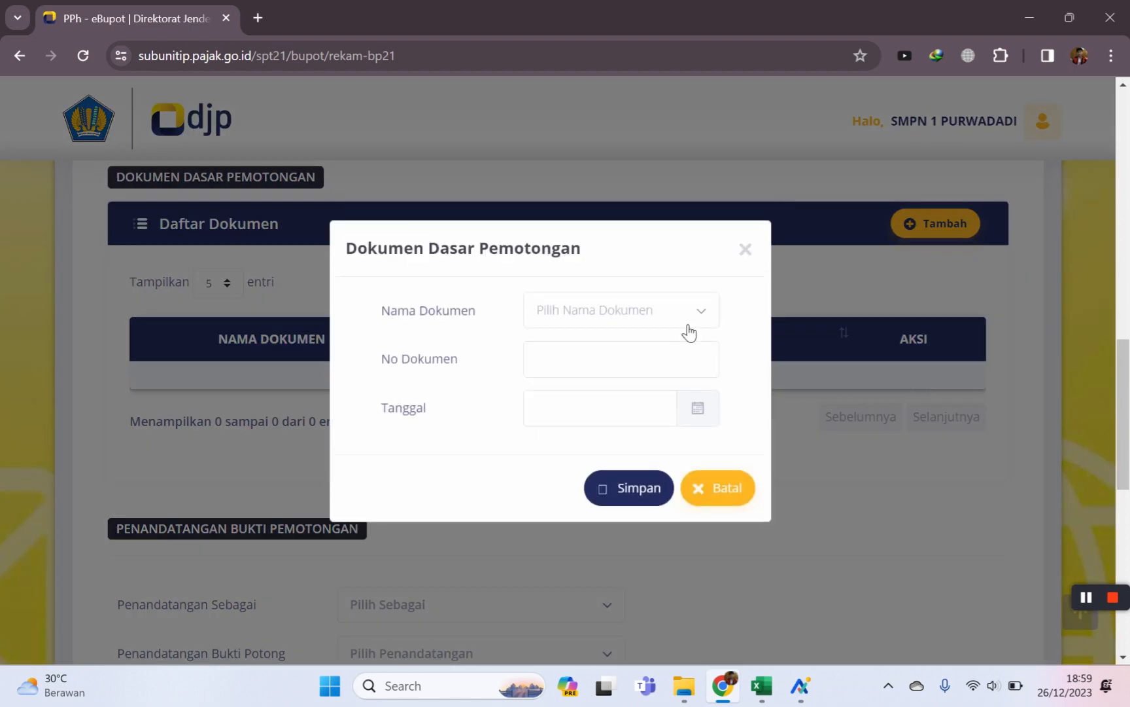
left_click(692, 321)
left_click(612, 406)
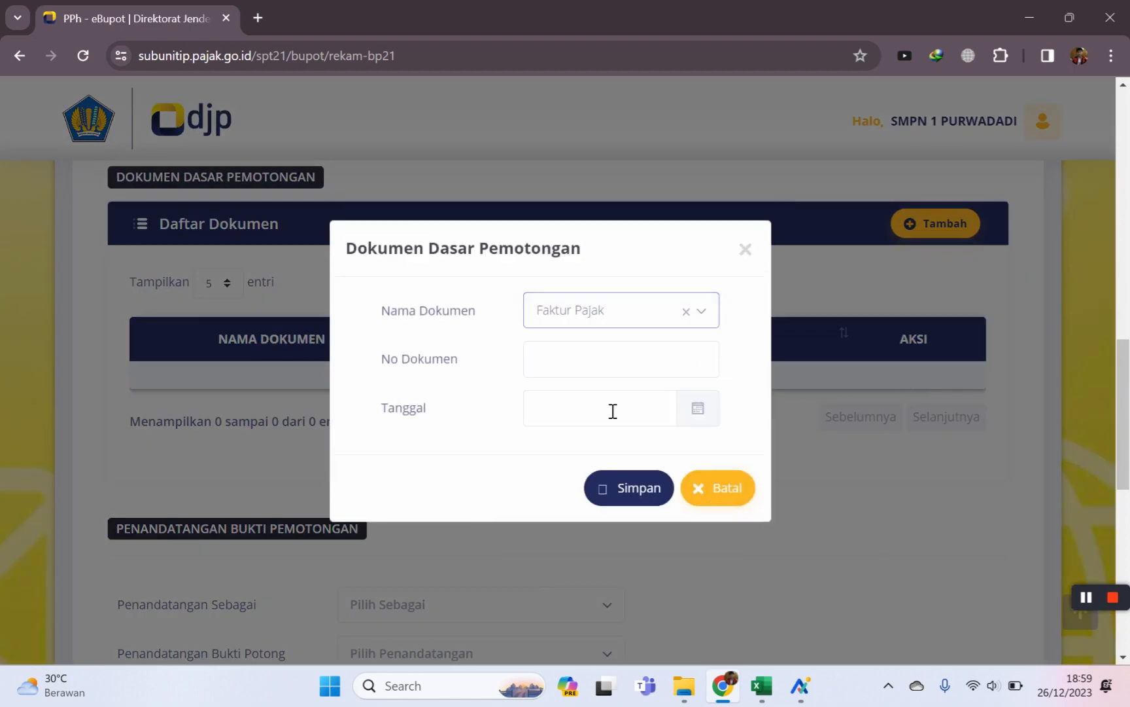
left_click(653, 370)
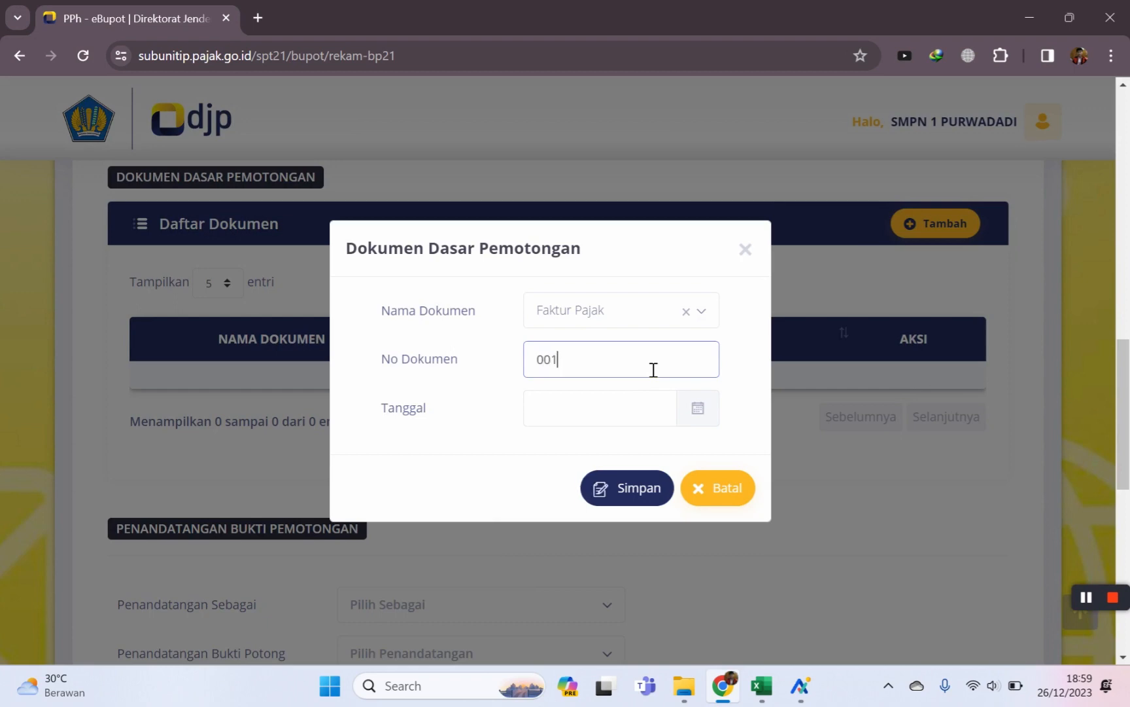
left_click(602, 411)
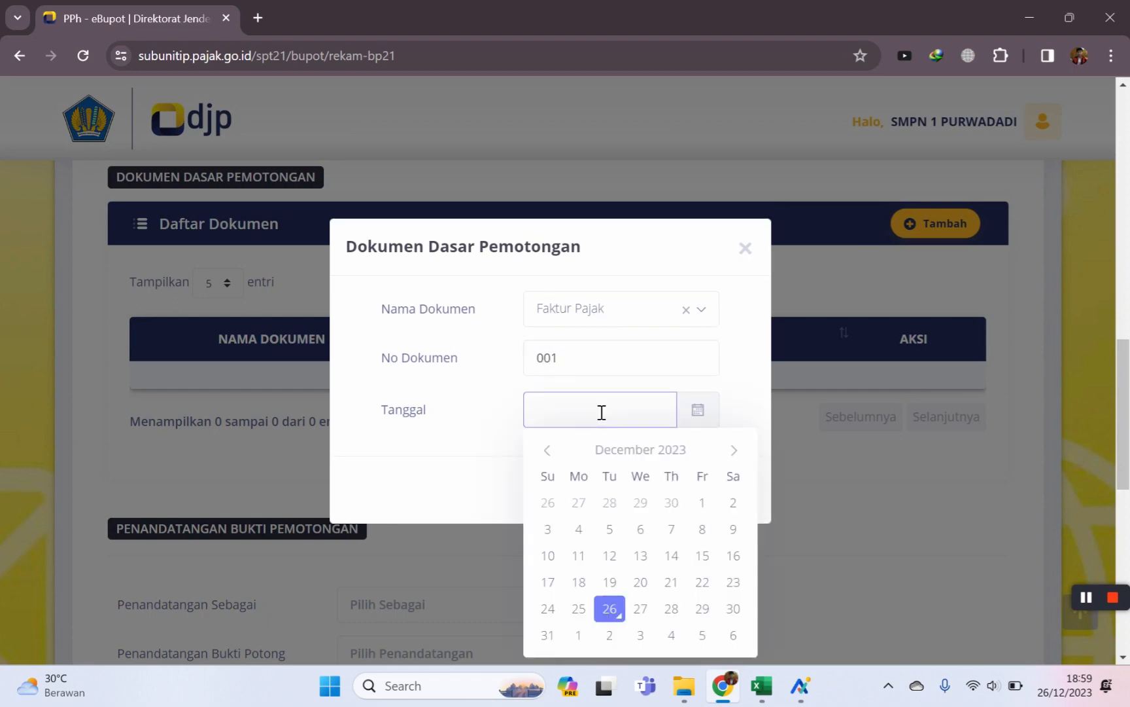
left_click(610, 609)
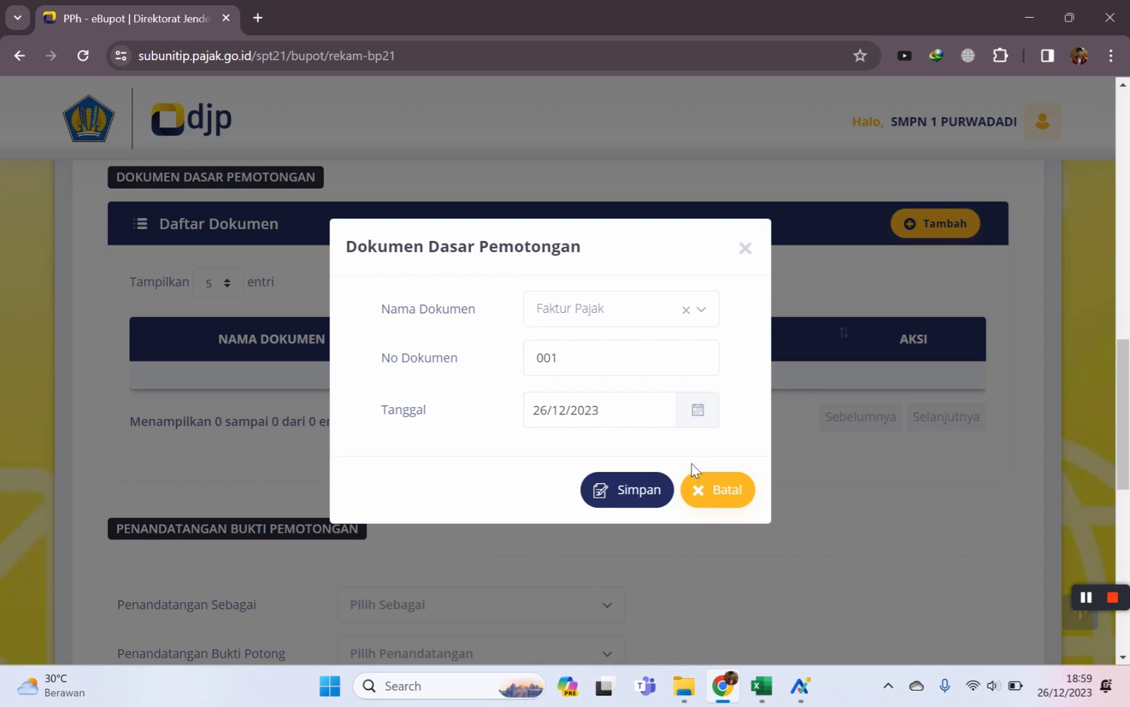
left_click(643, 500)
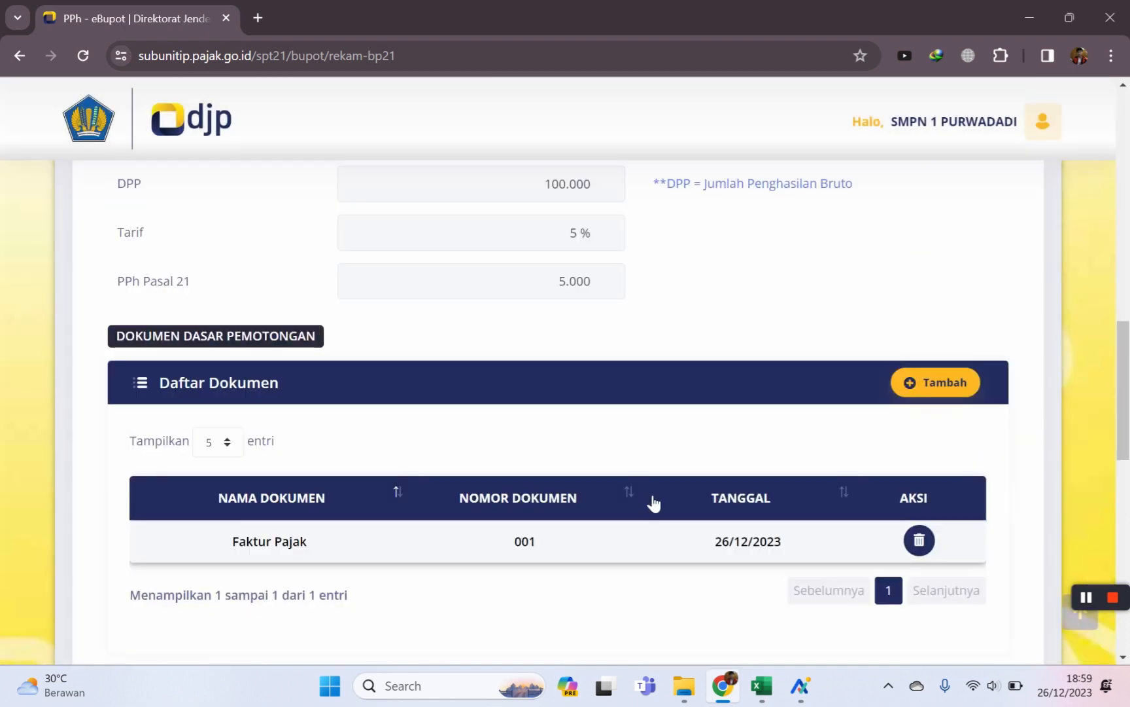
scroll(653, 502, "down", 3)
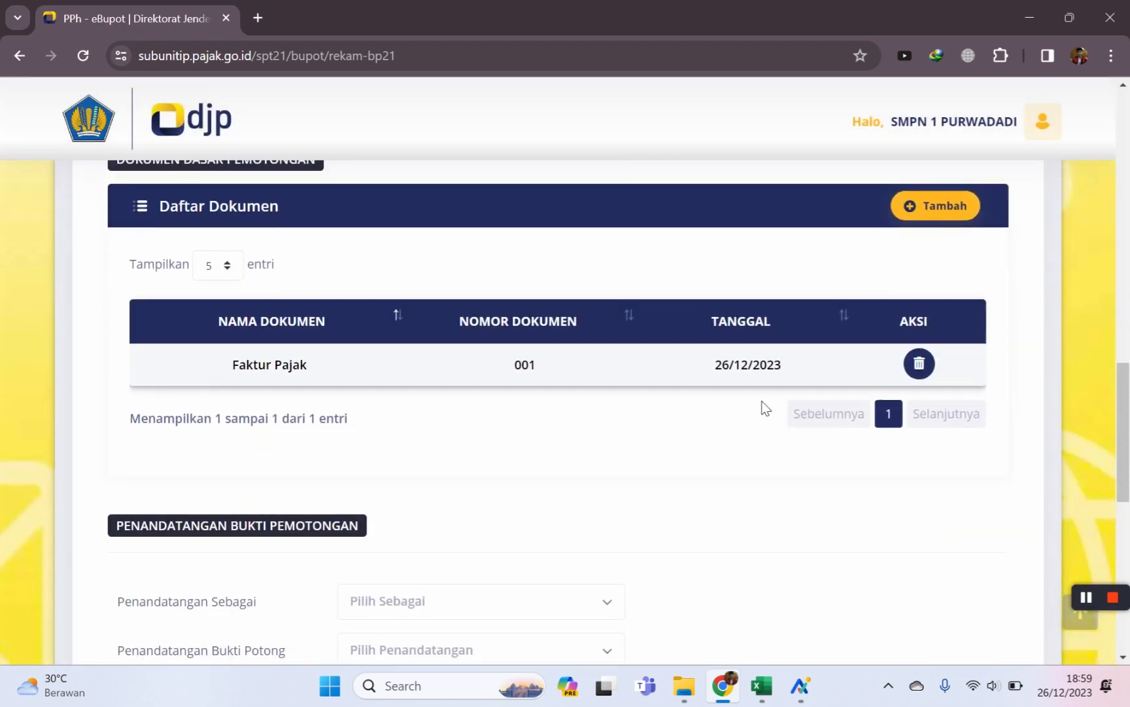
scroll(851, 395, "down", 4)
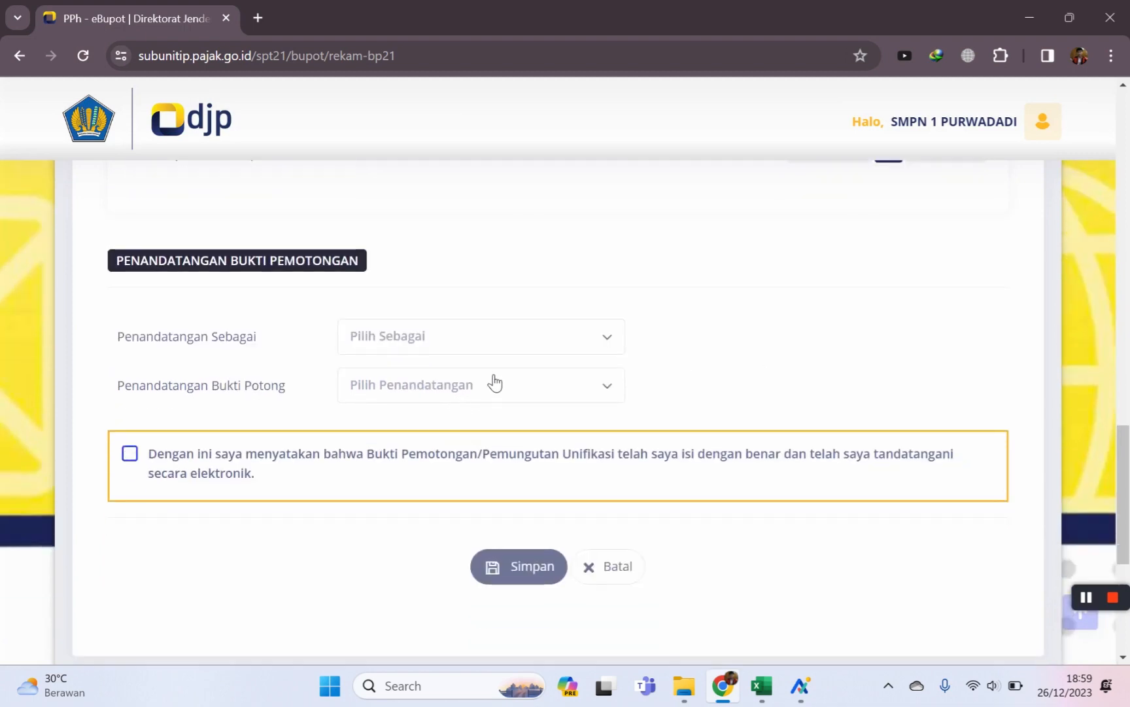
Set the signer role to Pengurus, pick the signer by name, and tick the declaration.
left_click(555, 330)
left_click(393, 424)
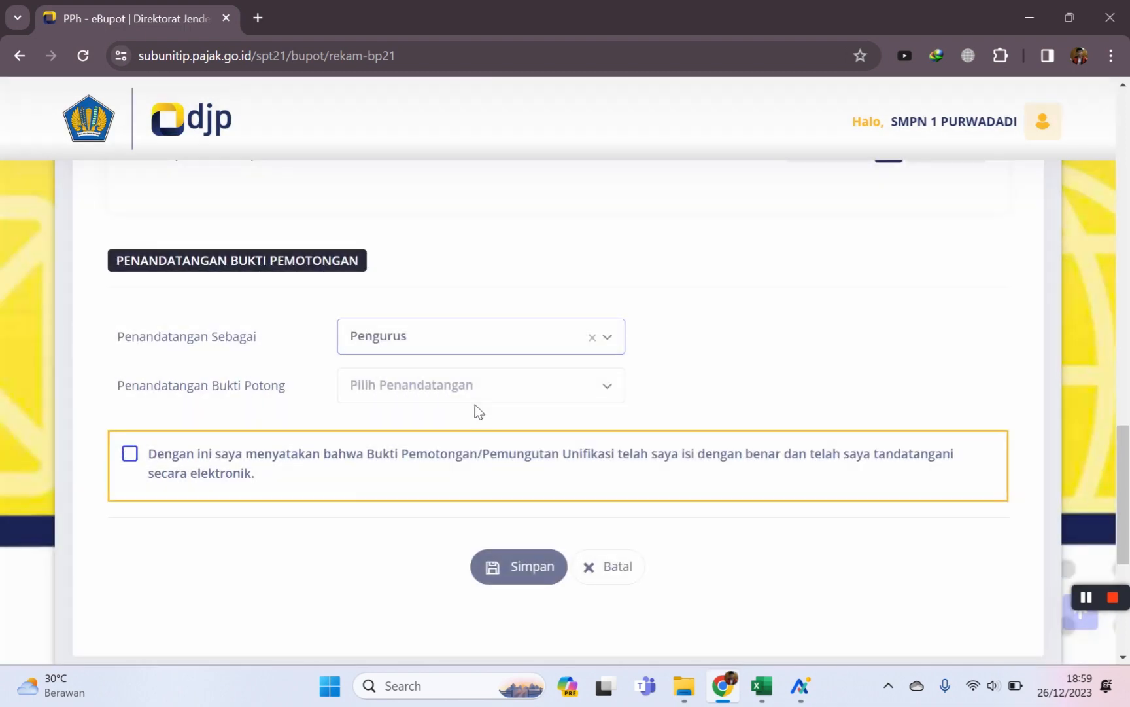
left_click(546, 392)
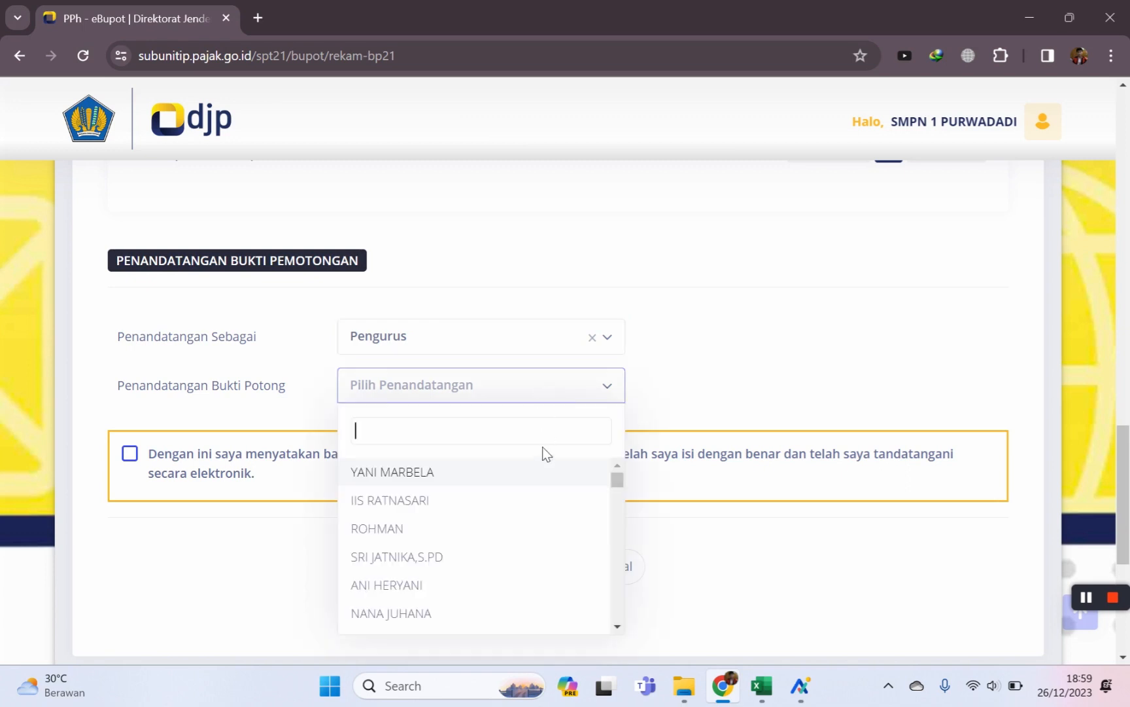
type("tat")
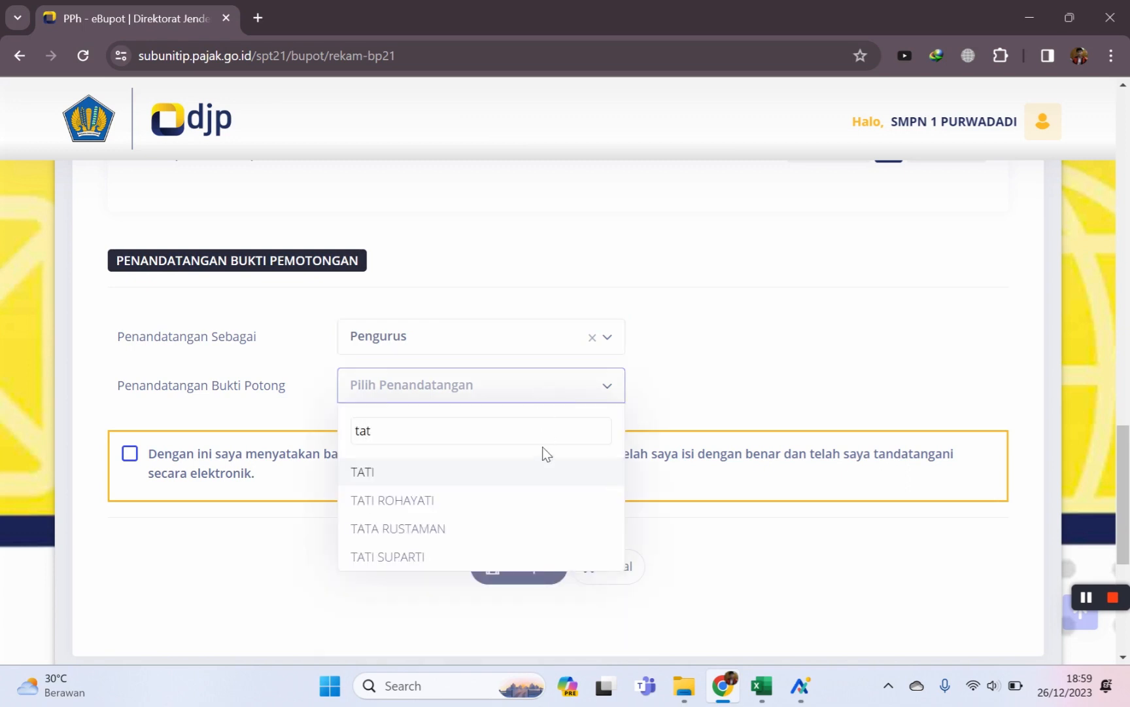
left_click(391, 557)
left_click(134, 456)
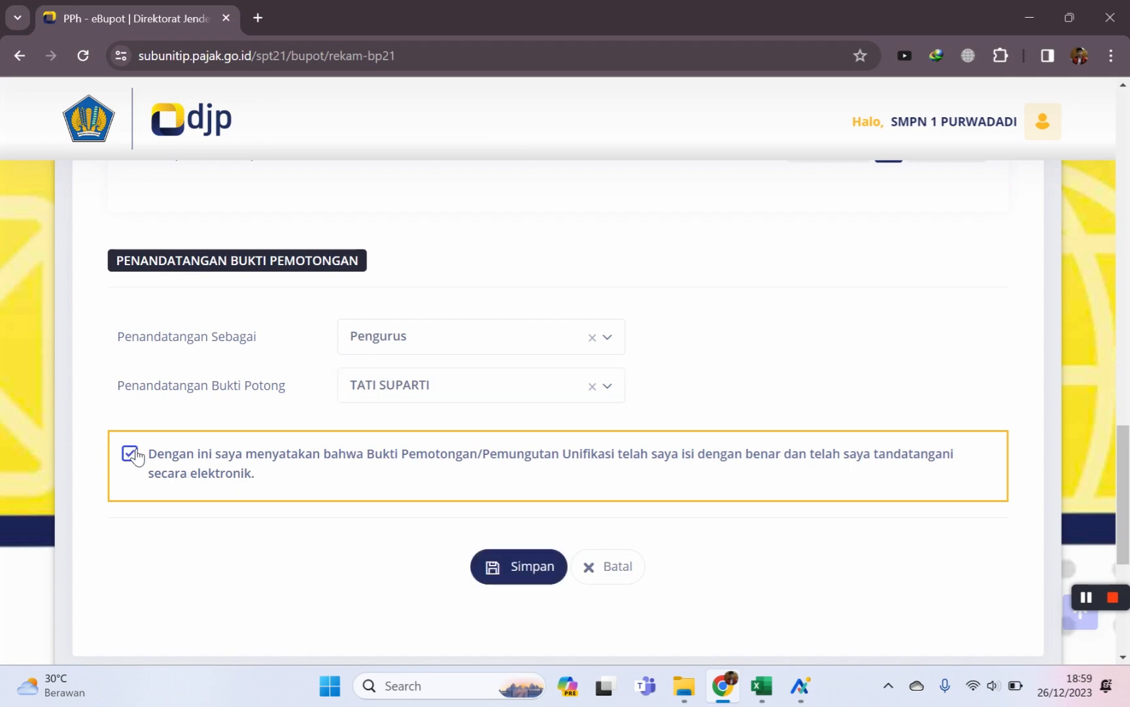
Save the withholding slip and dismiss the success message.
scroll(583, 489, "down", 1)
left_click(501, 478)
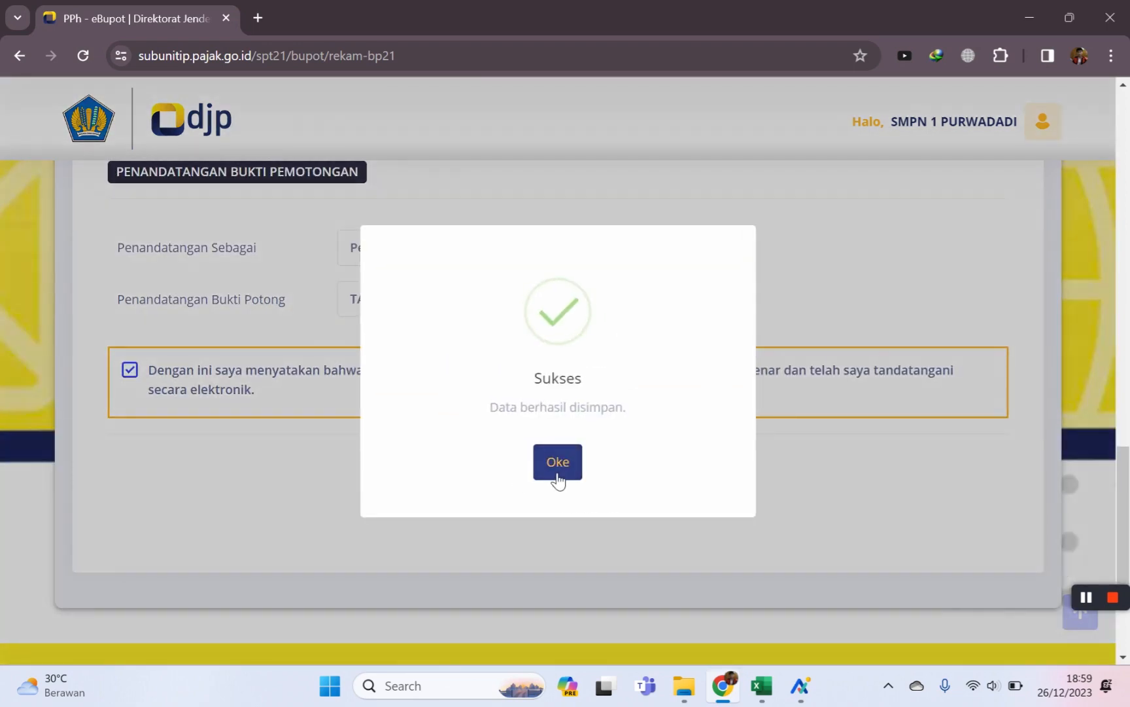
left_click(557, 465)
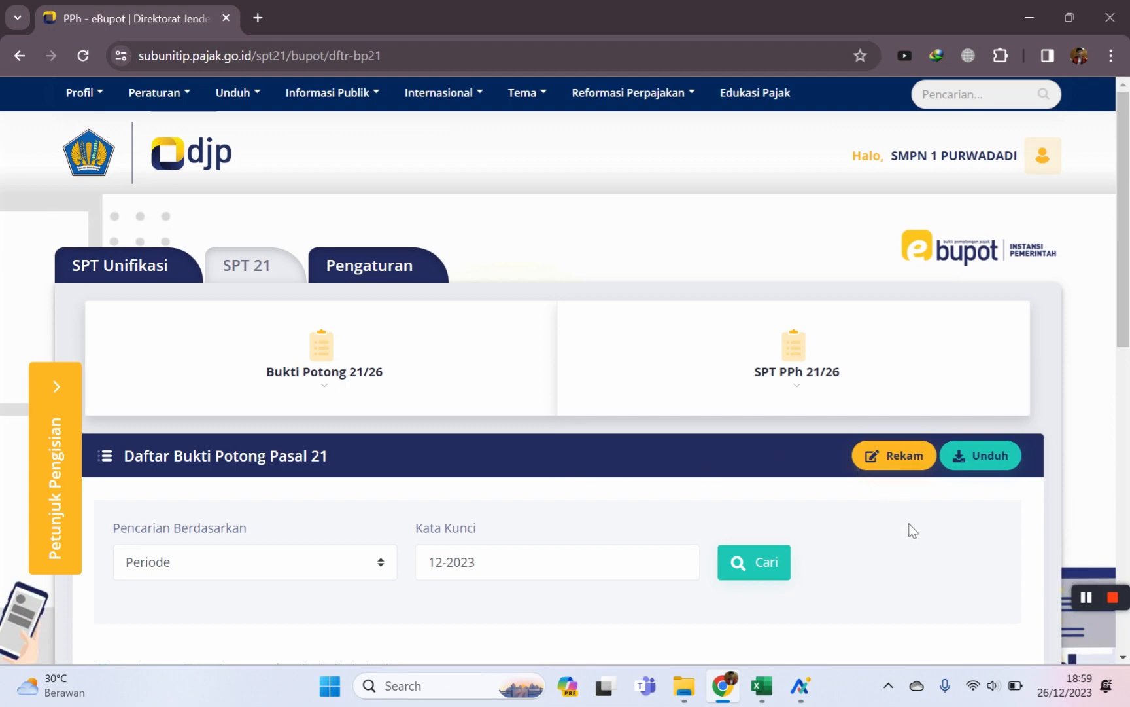
scroll(912, 529, "down", 6)
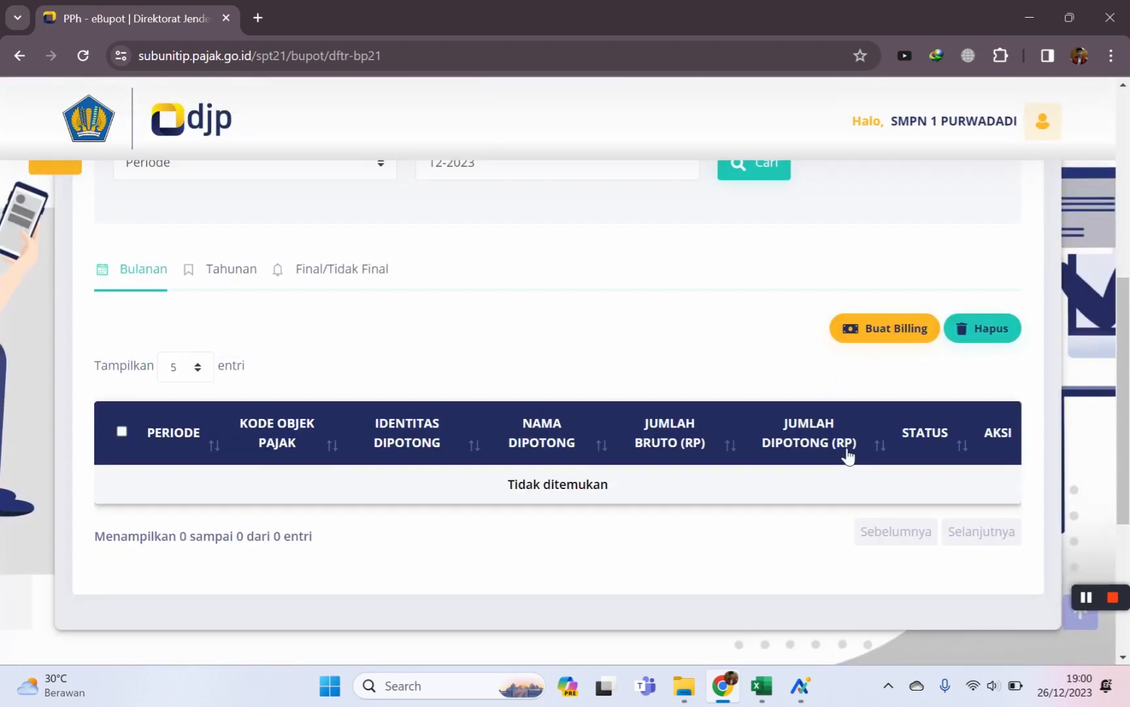
scroll(847, 456, "up", 2)
Preview the saved slip's 1721-B1 PDF (100.000 gross, 5.000 PPh) from the Final/Tidak Final list.
left_click(318, 409)
scroll(589, 429, "down", 2)
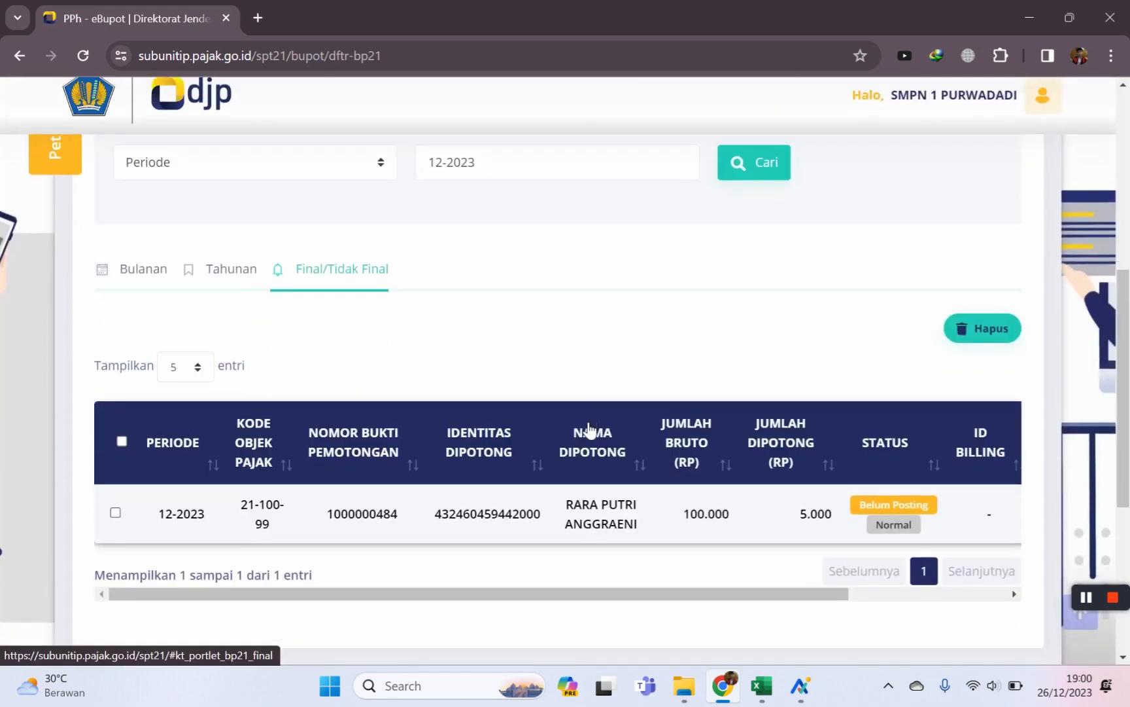
left_click_drag(332, 596, 587, 606)
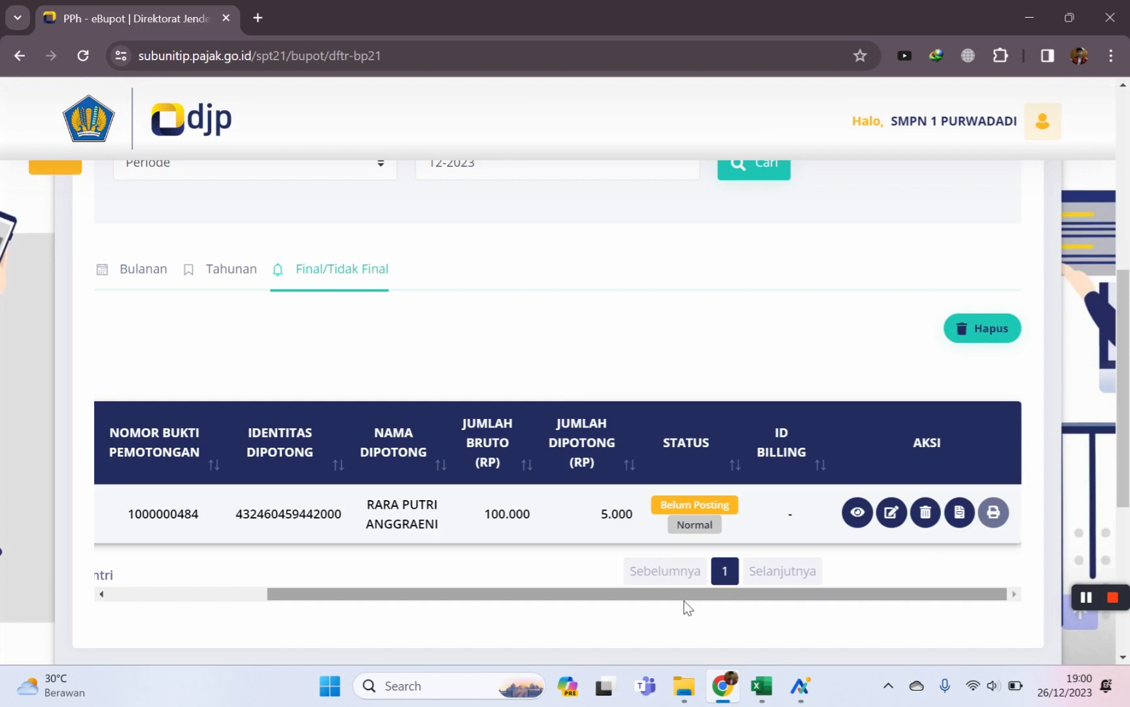
left_click(857, 513)
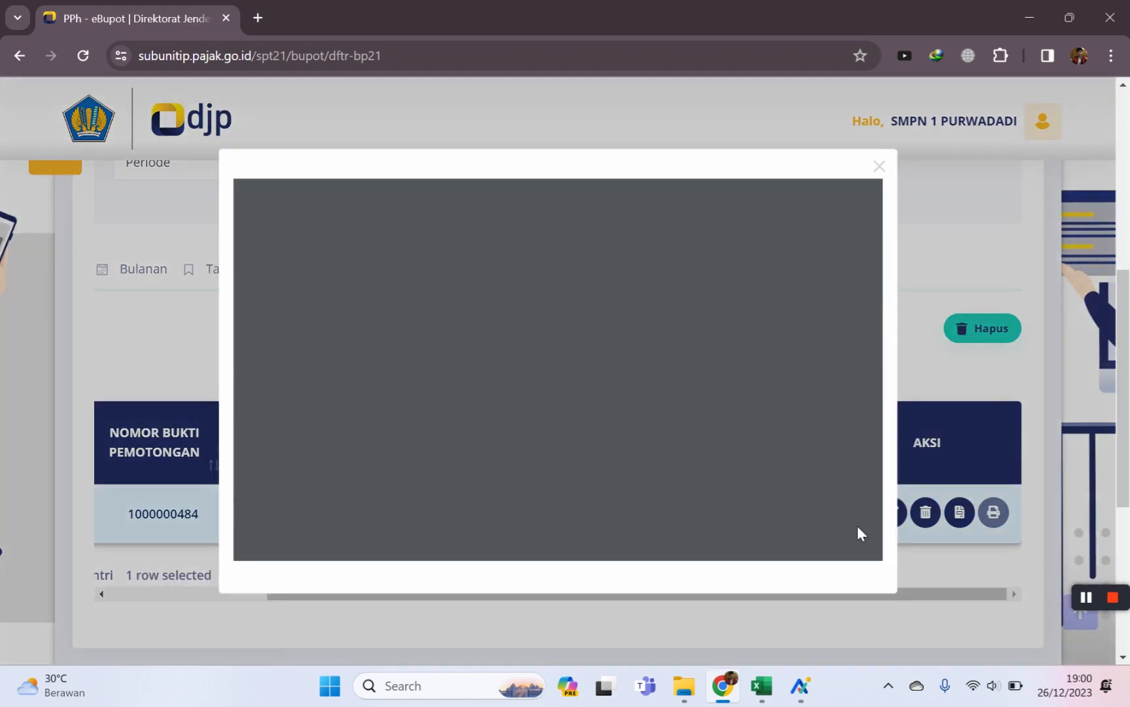
scroll(751, 343, "down", 2)
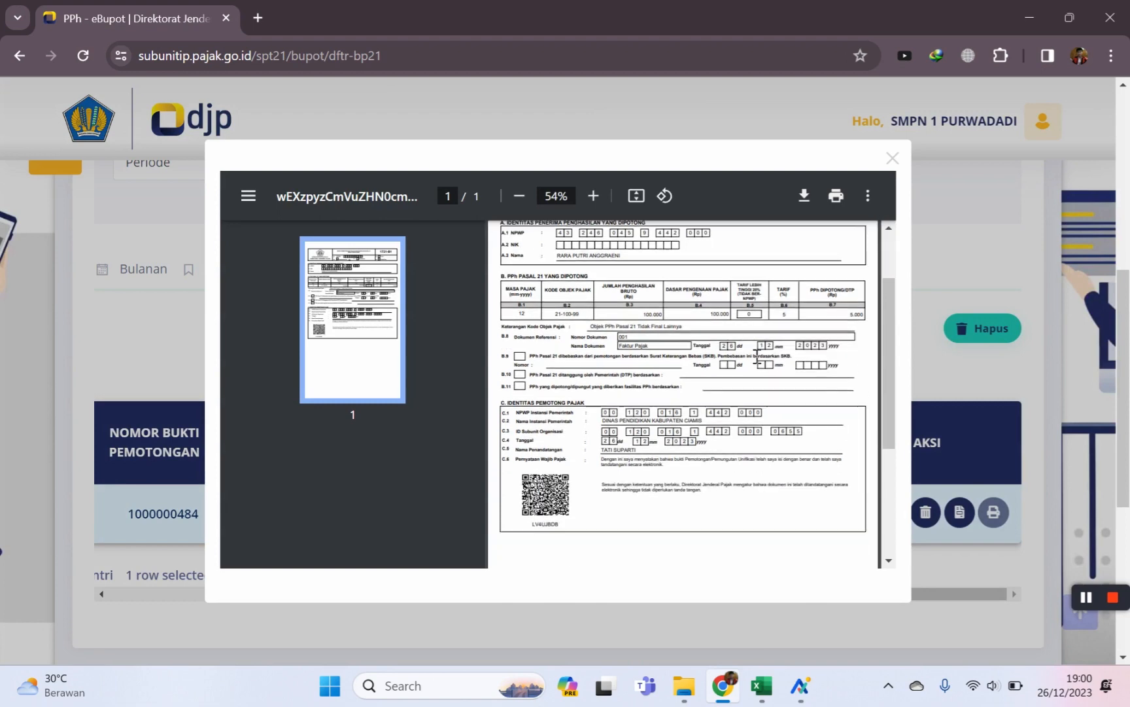
scroll(751, 350, "up", 2)
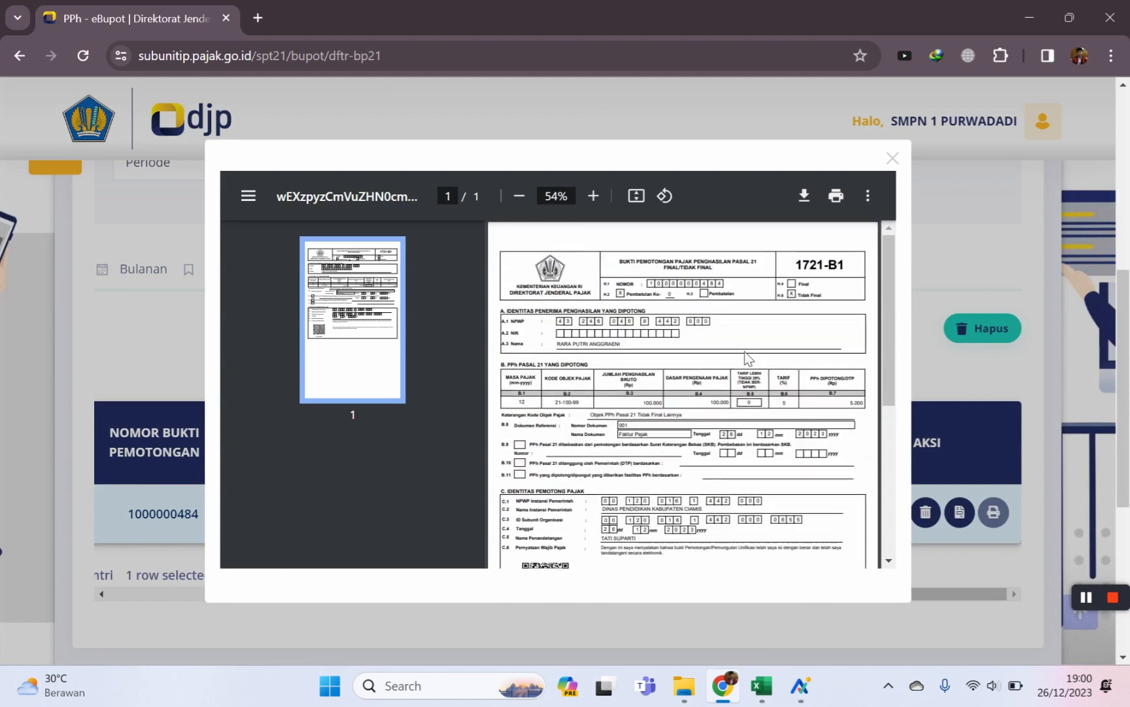
scroll(743, 369, "down", 5)
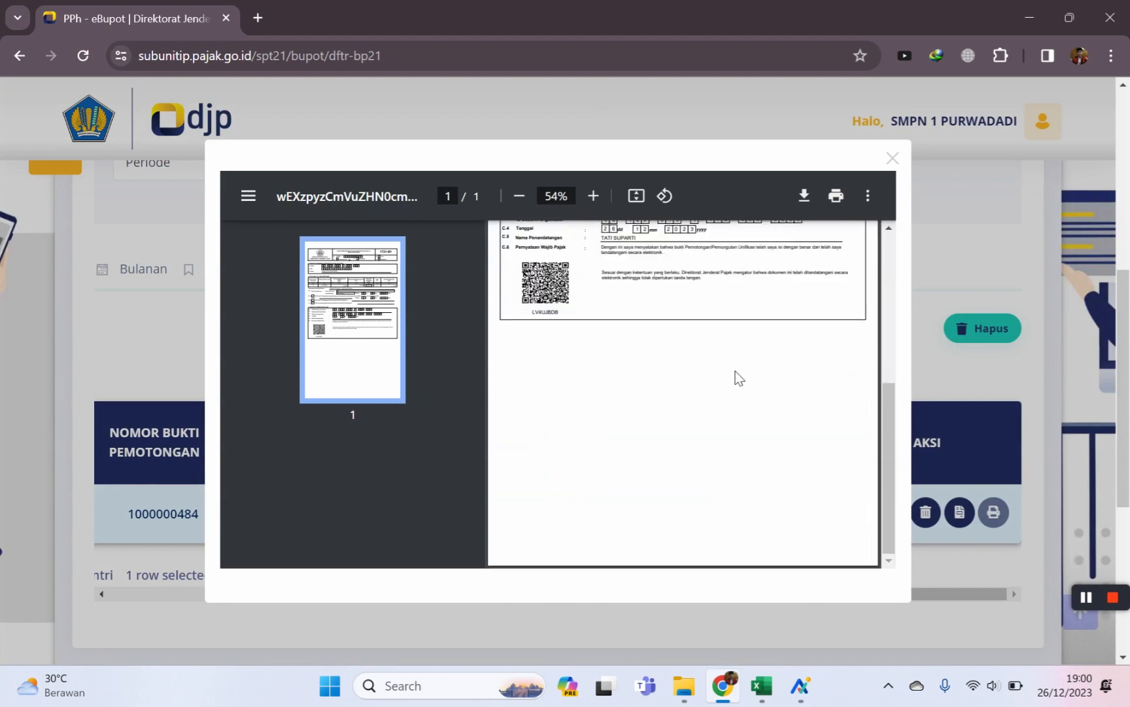
scroll(737, 377, "up", 1)
scroll(738, 378, "up", 5)
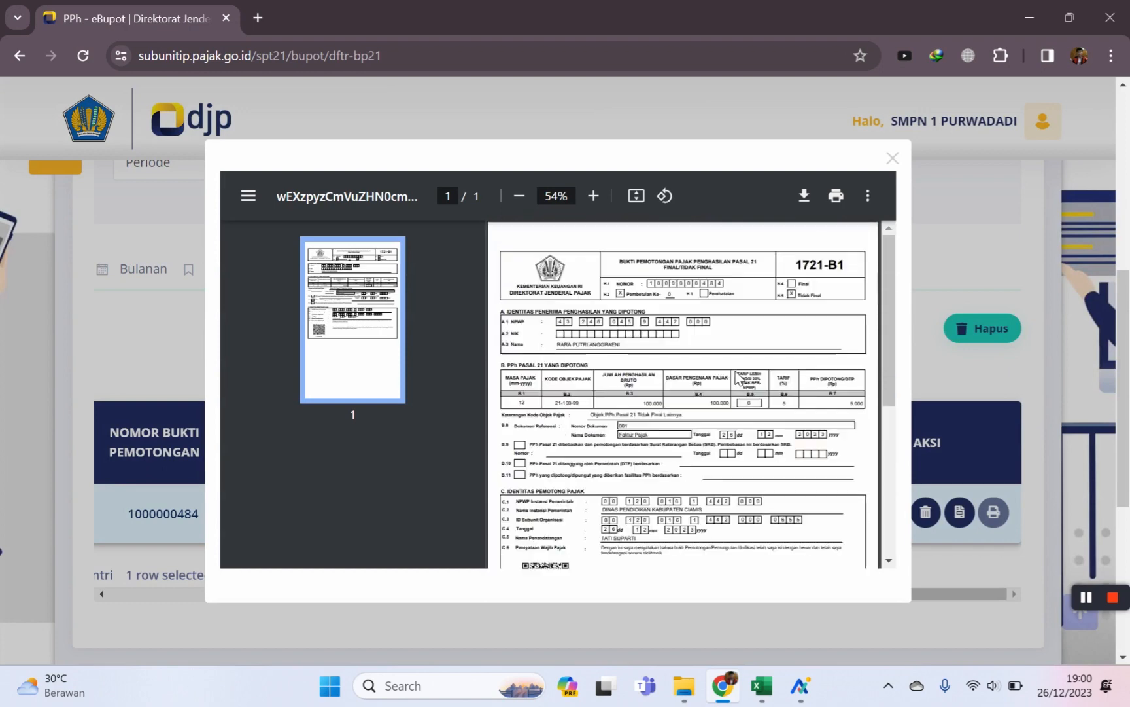
left_click(892, 157)
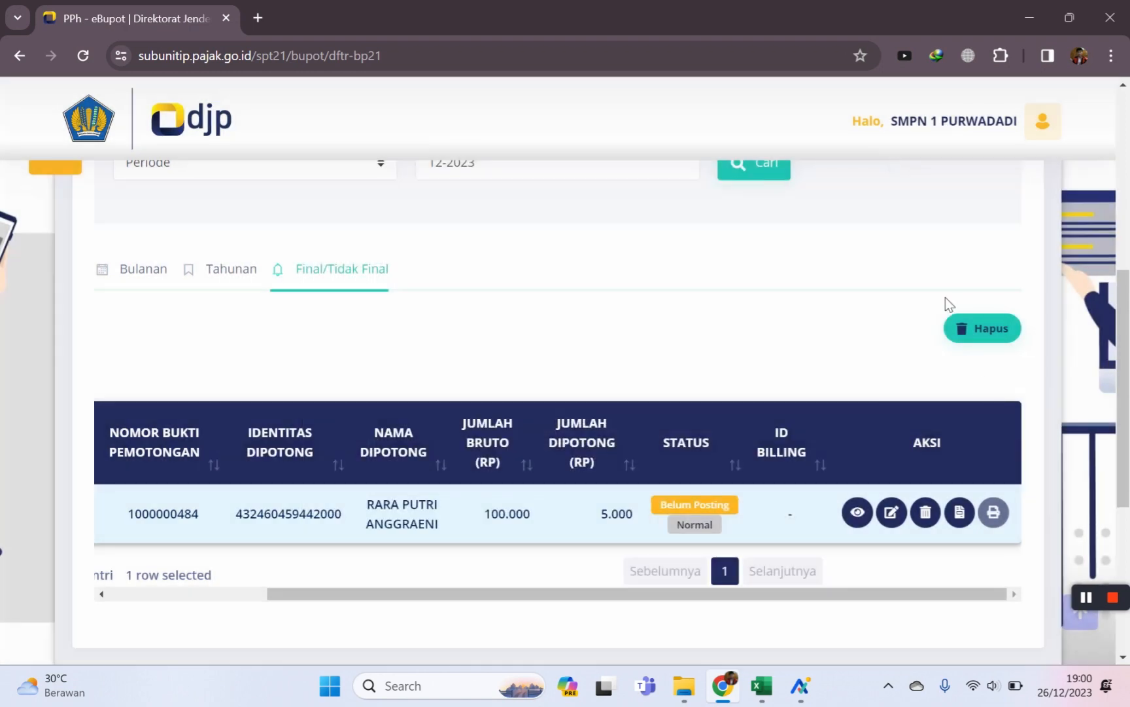
Generate a billing code for the Pasal 21 slip described as 'honor pembina ekskul'.
left_click(966, 523)
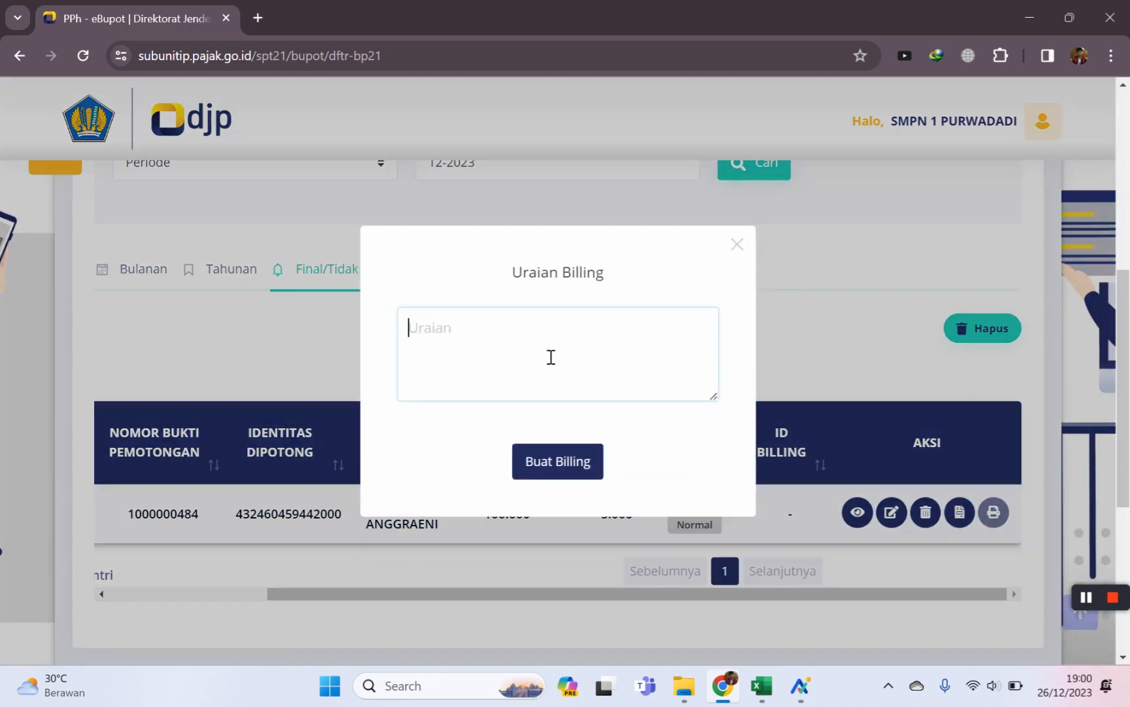
type("honor pemb")
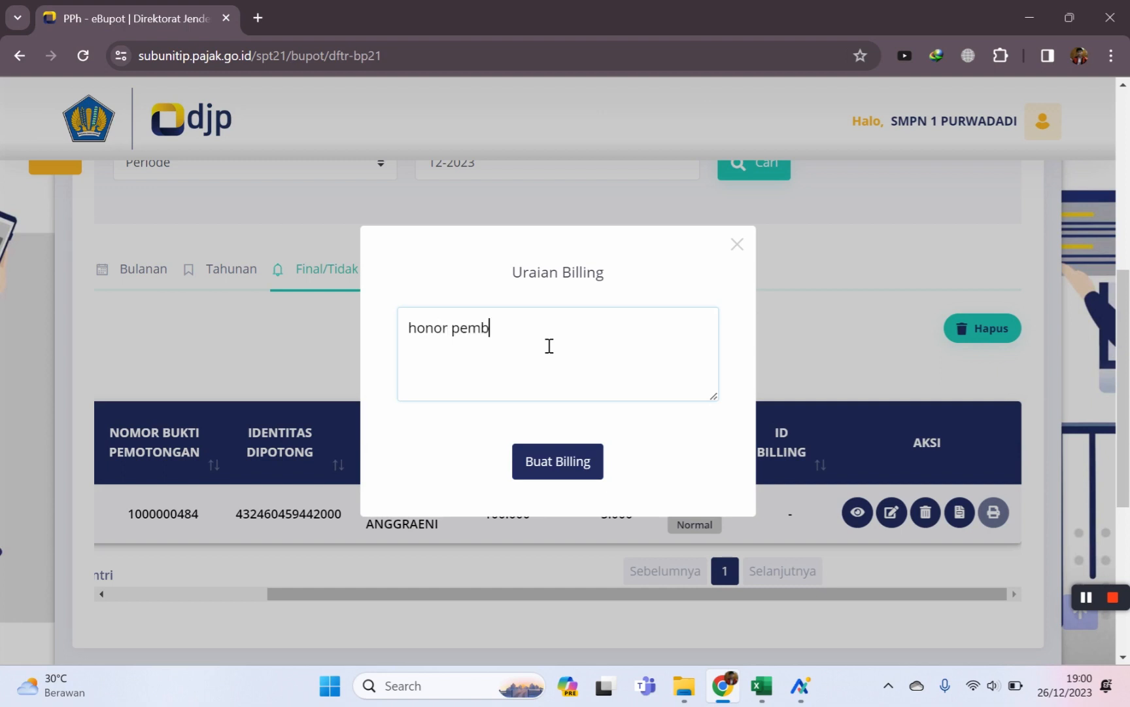
type("ina ekskul")
left_click(584, 466)
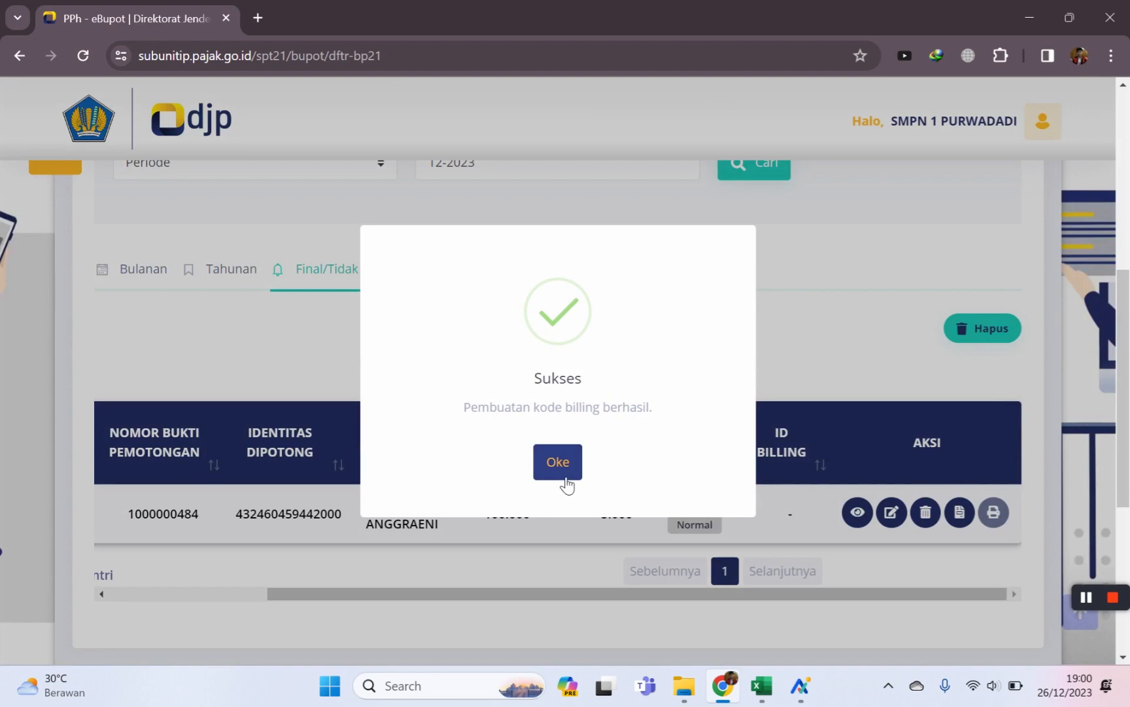
left_click(564, 483)
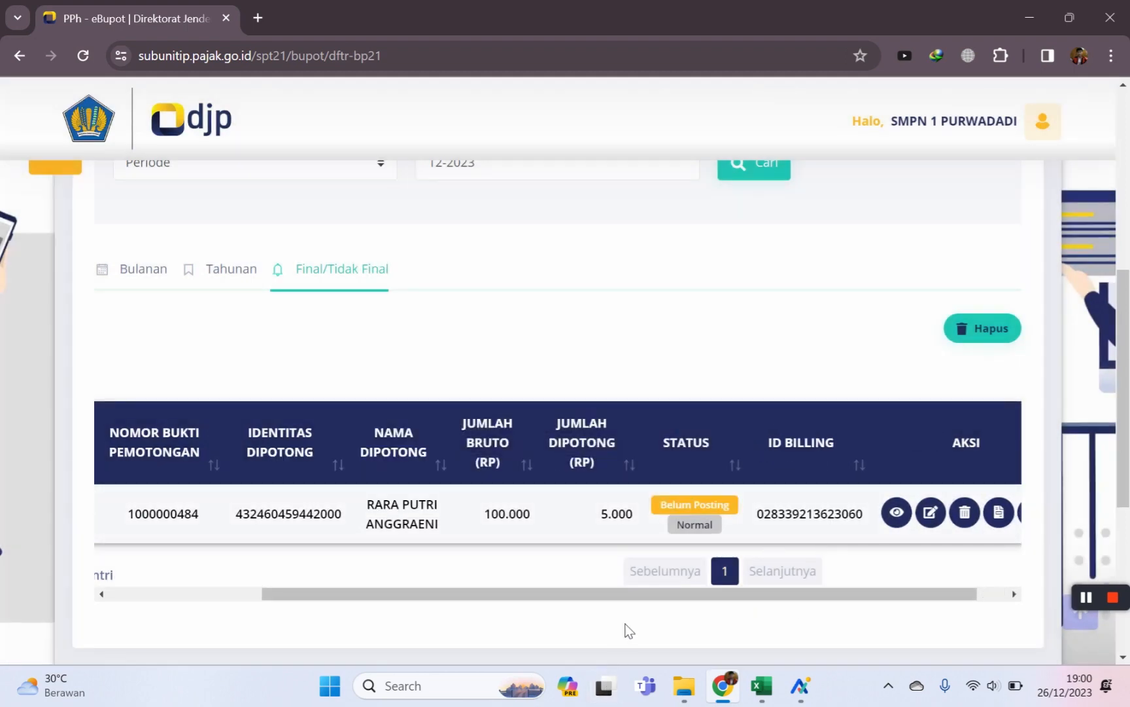
left_click_drag(628, 594, 700, 592)
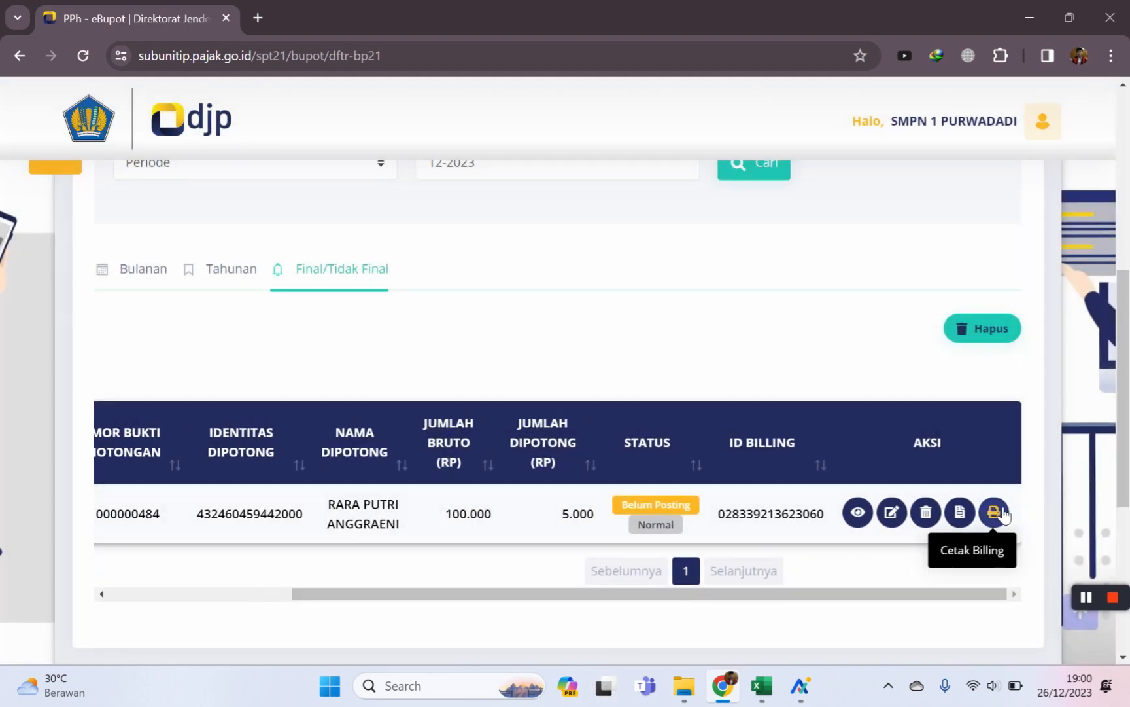
left_click(993, 512)
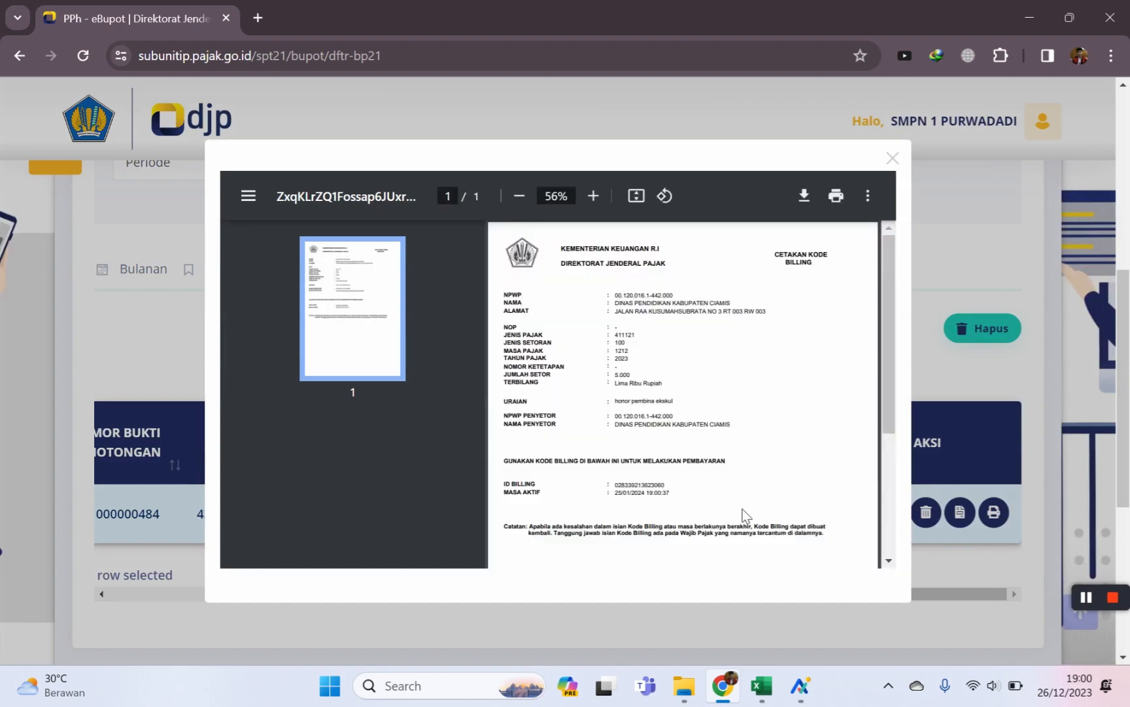
scroll(734, 480, "down", 2)
scroll(739, 488, "up", 5)
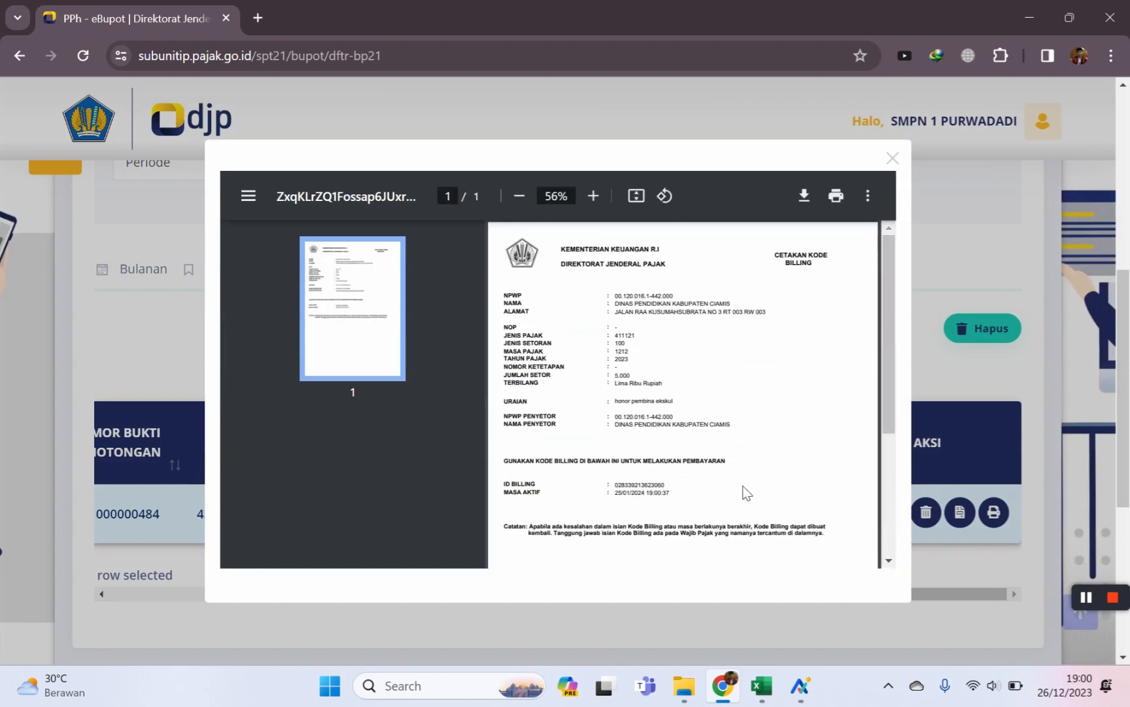
left_click(895, 156)
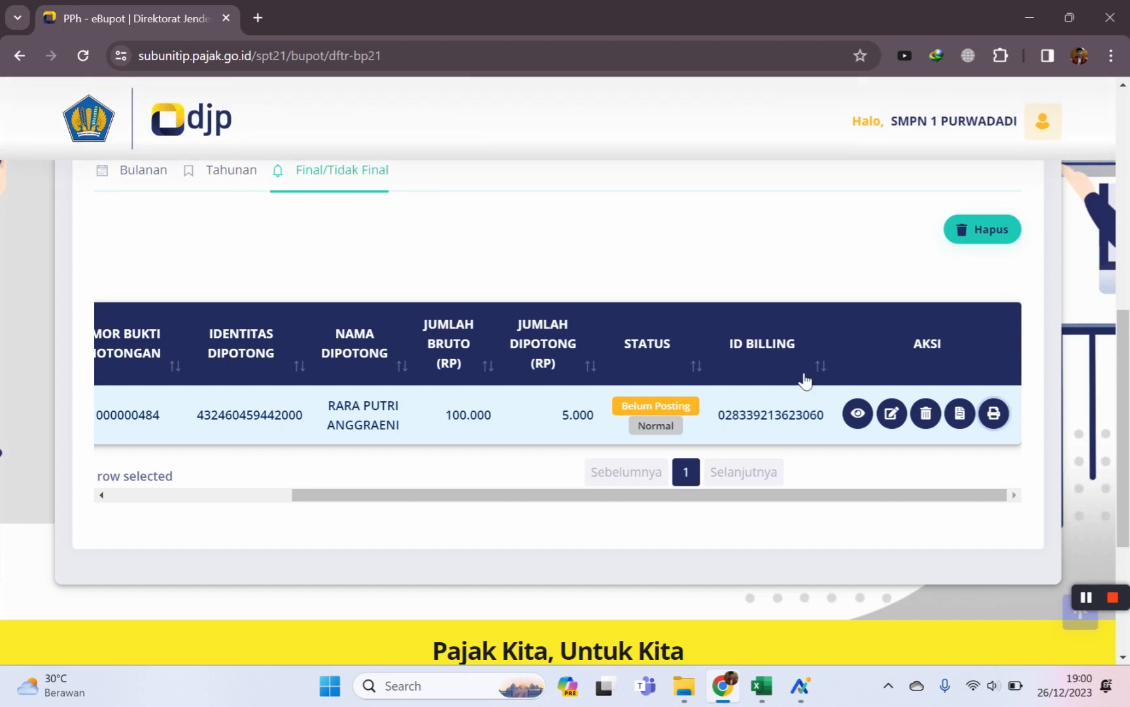
scroll(615, 461, "up", 4)
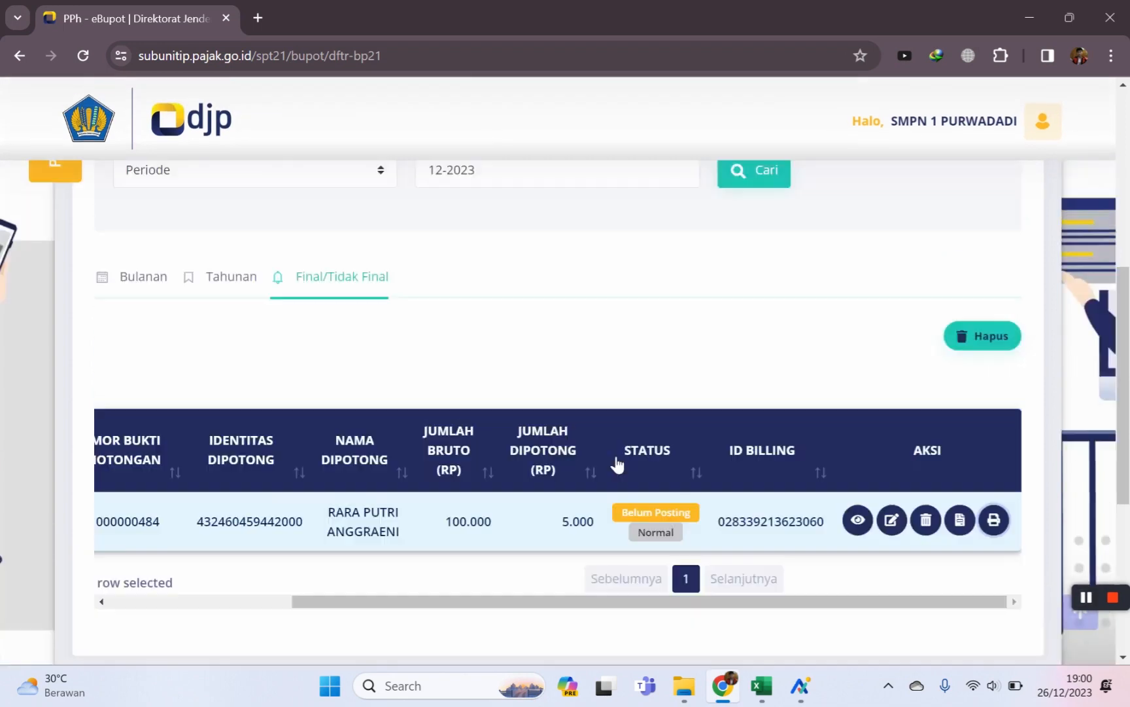
scroll(604, 445, "up", 4)
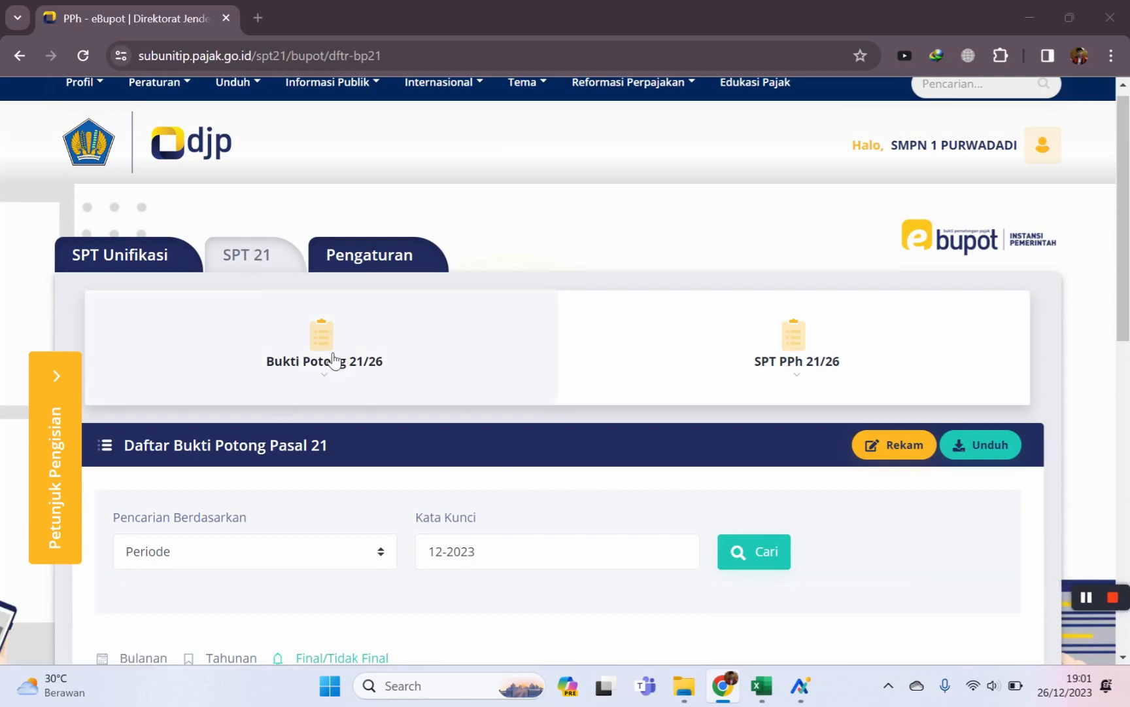
Go to the PPN collection slip list under SPT Unifikasi > PPN/PPnBM.
scroll(340, 361, "down", 5)
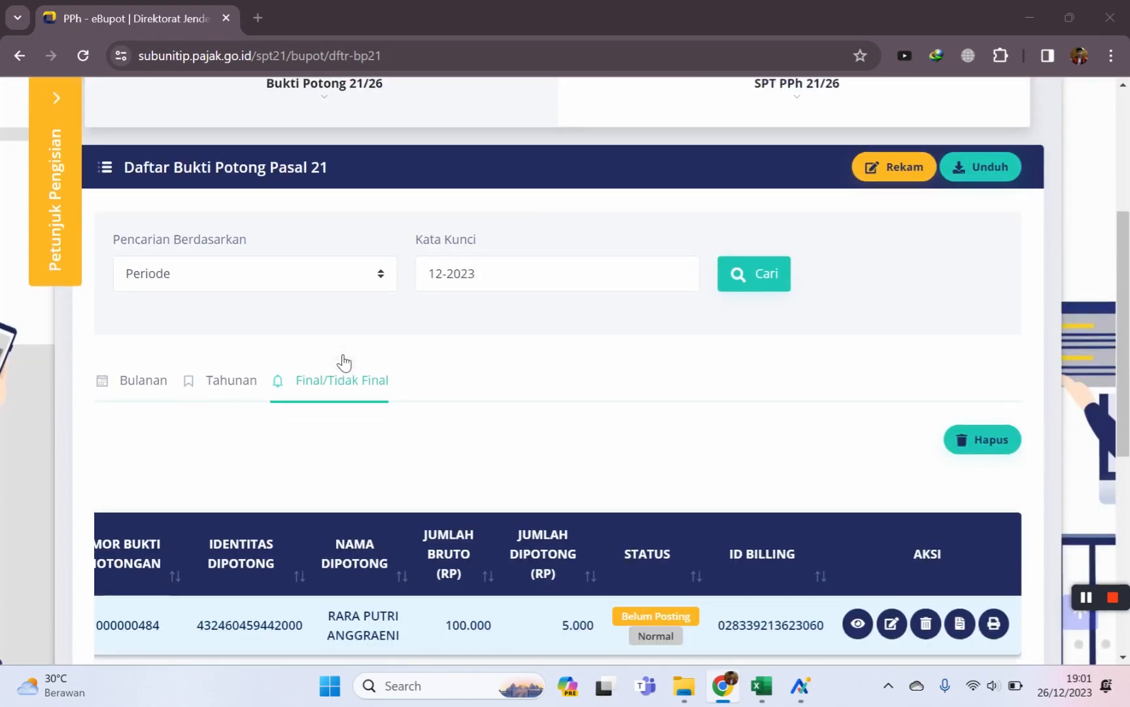
scroll(342, 360, "up", 5)
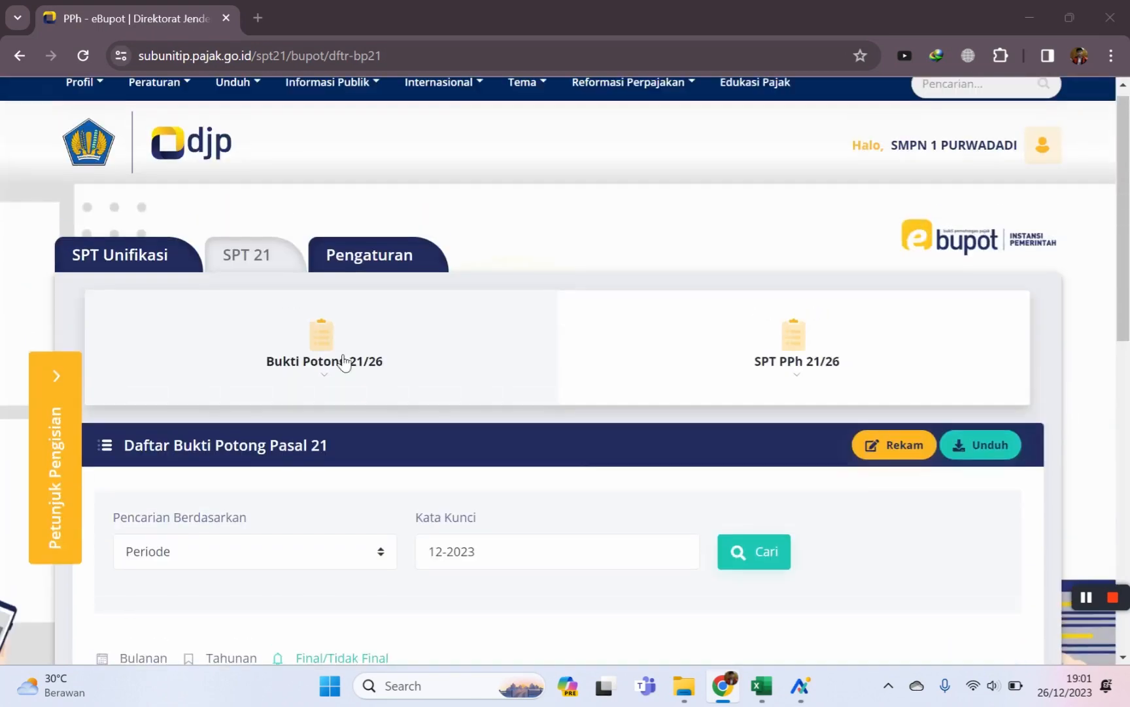
left_click(117, 259)
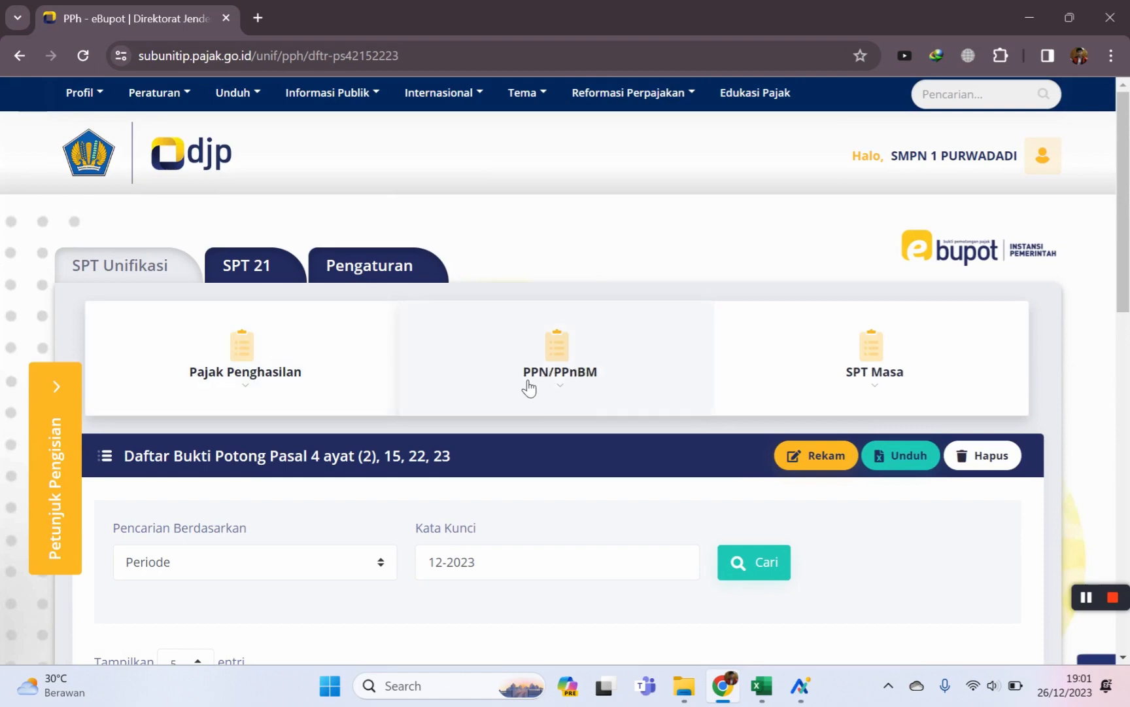
left_click(573, 358)
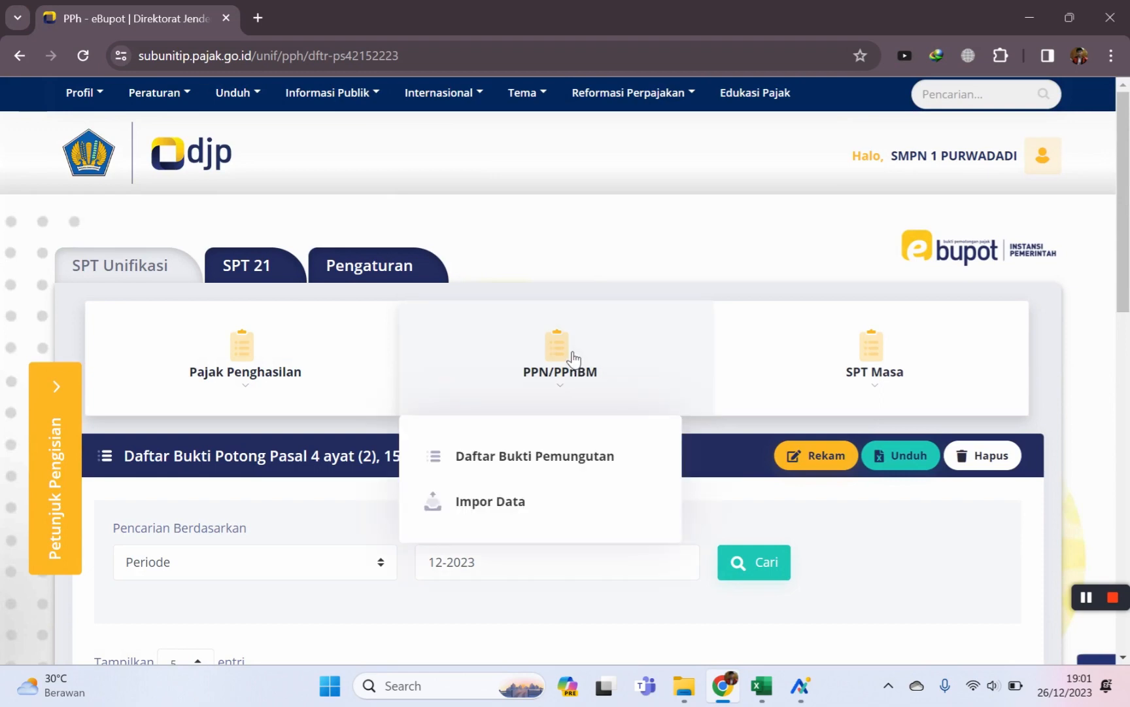
left_click(531, 461)
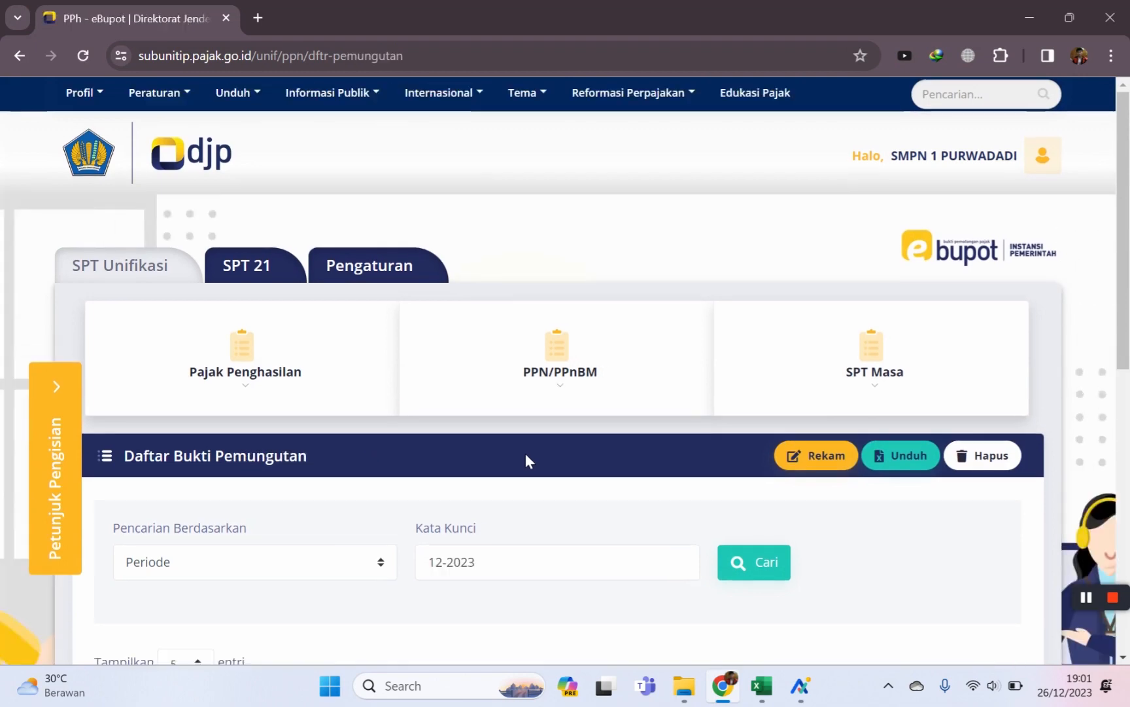
Review the two posted 12-2023 records, faktur 004 and 003, across the table.
scroll(524, 441, "down", 4)
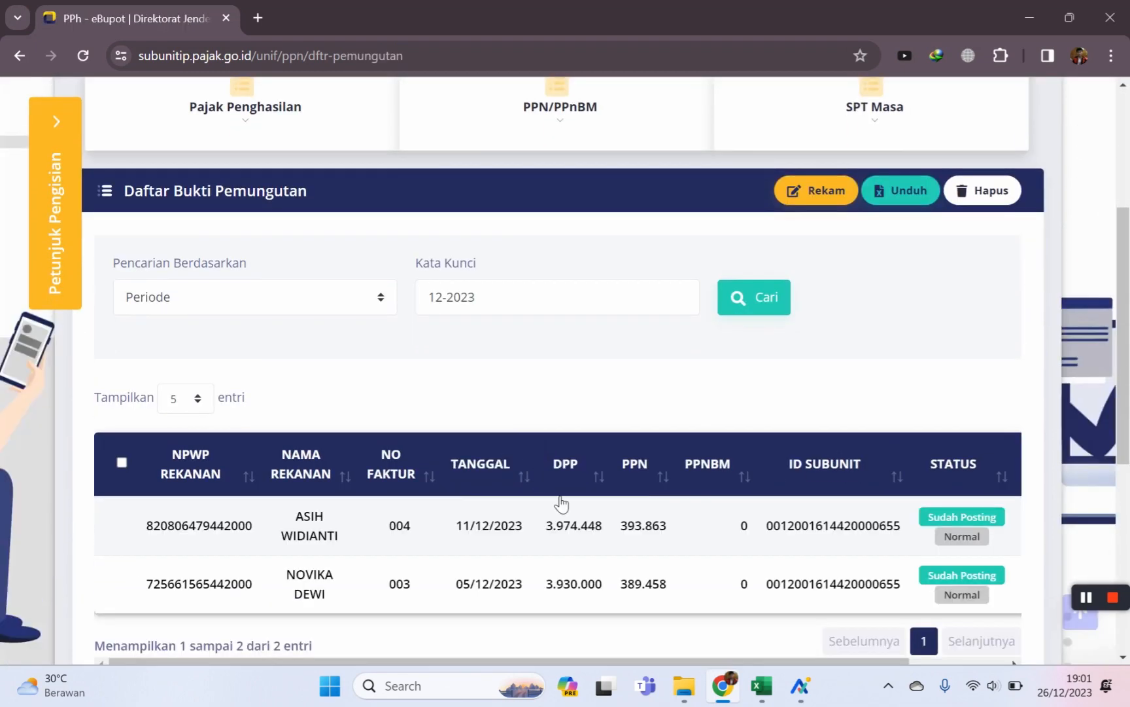
scroll(557, 505, "down", 1)
left_click_drag(321, 619, 666, 635)
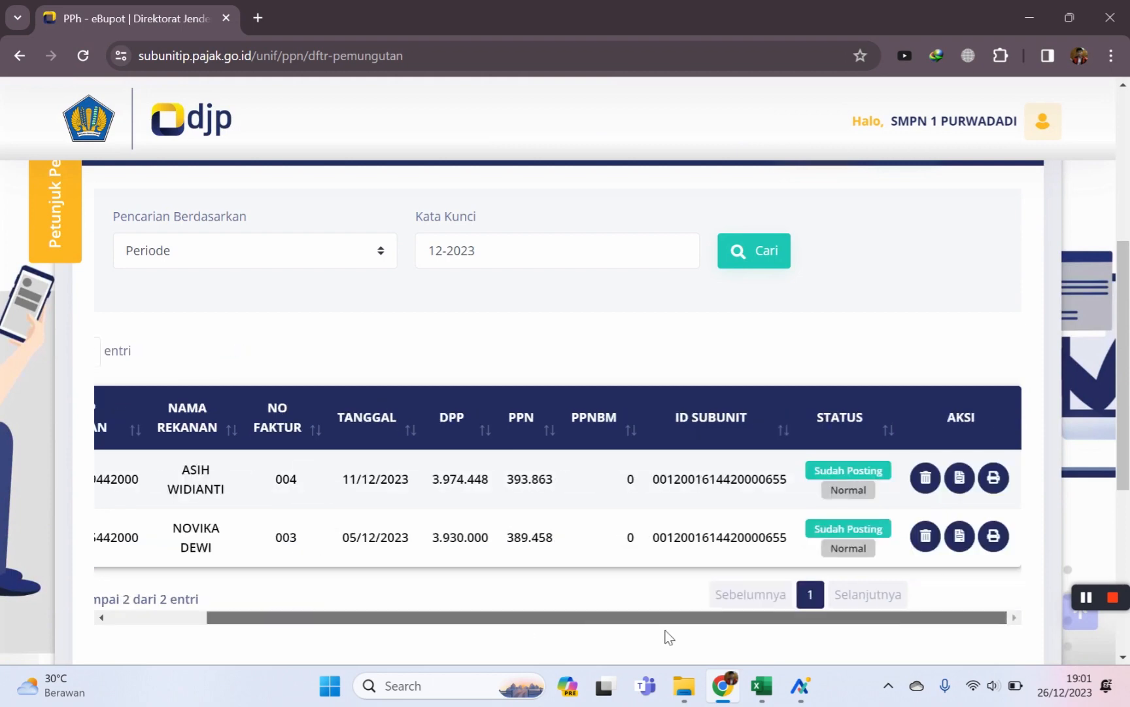
scroll(464, 601, "left", 3)
scroll(601, 530, "up", 3)
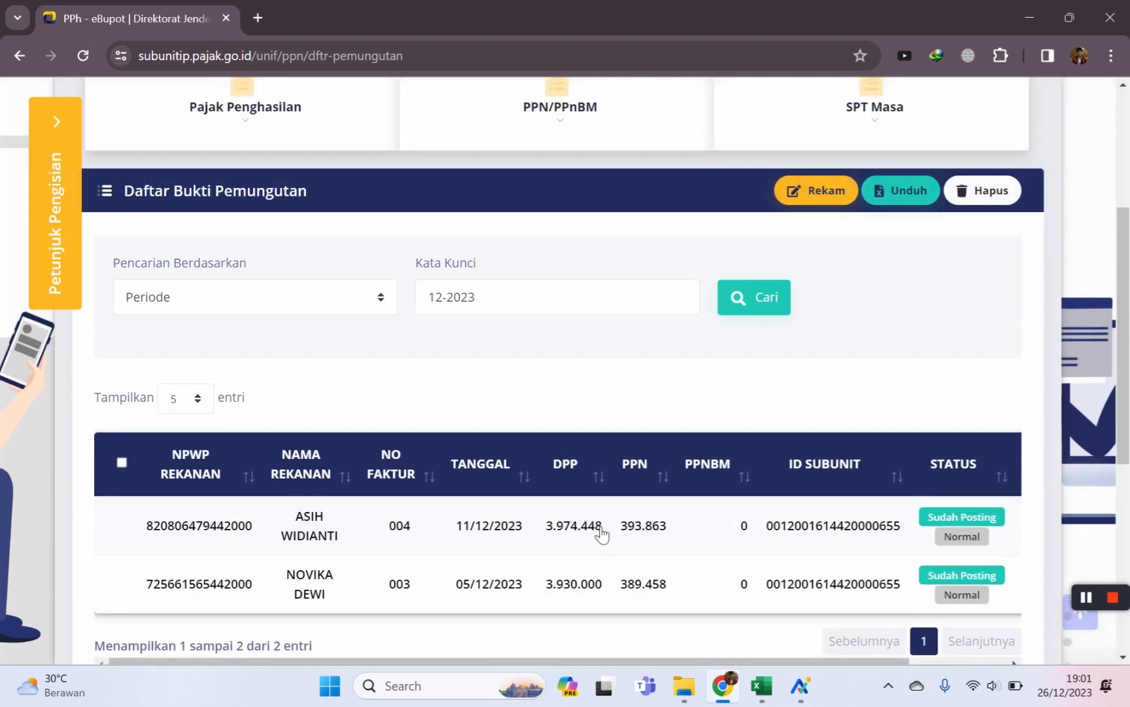
scroll(599, 535, "up", 4)
scroll(597, 532, "down", 2)
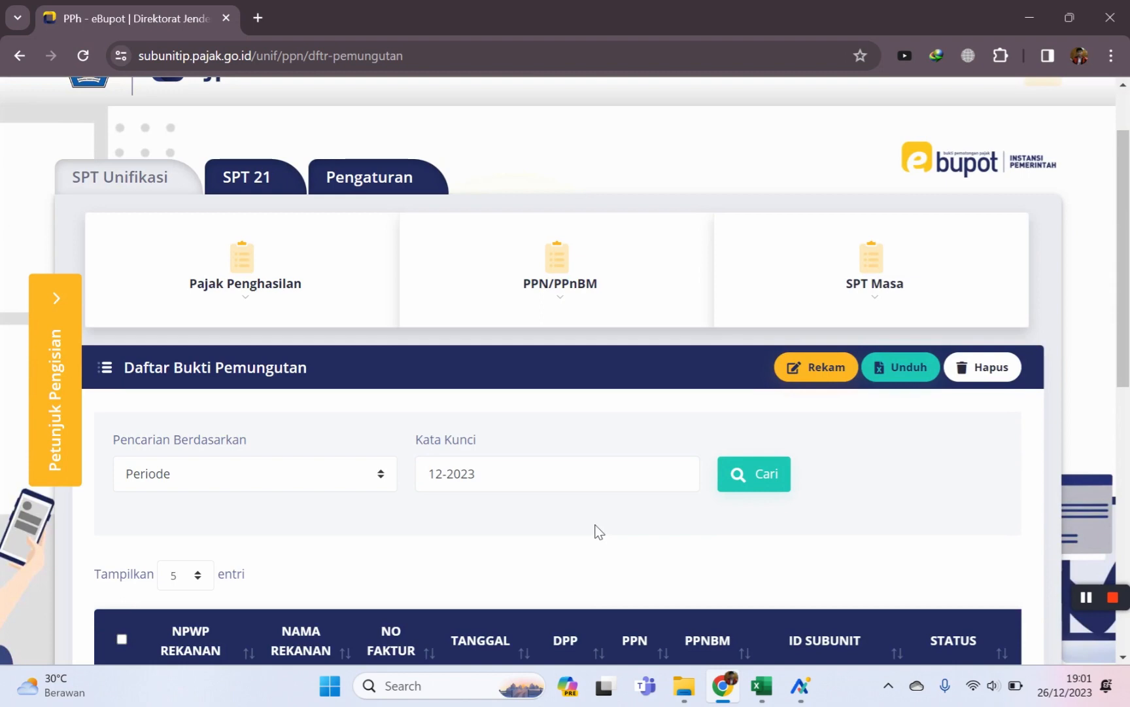
scroll(589, 531, "up", 2)
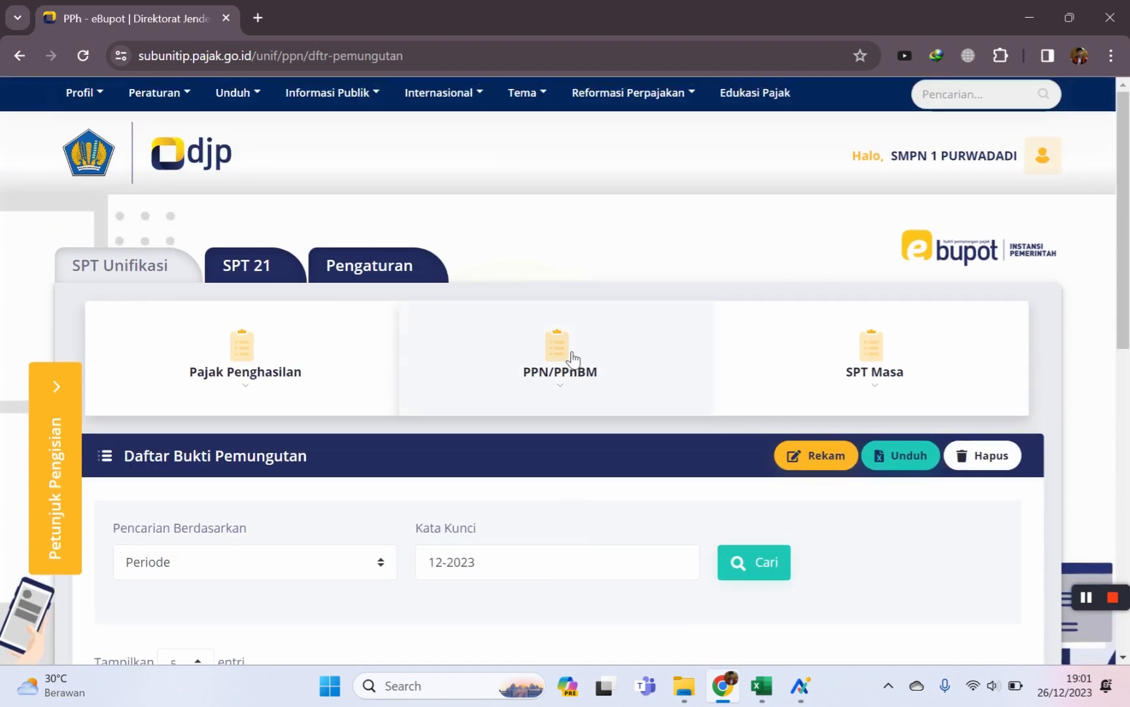
Start a new collection record of type Dokumen Lain with document number 003.
left_click(818, 461)
scroll(739, 517, "down", 3)
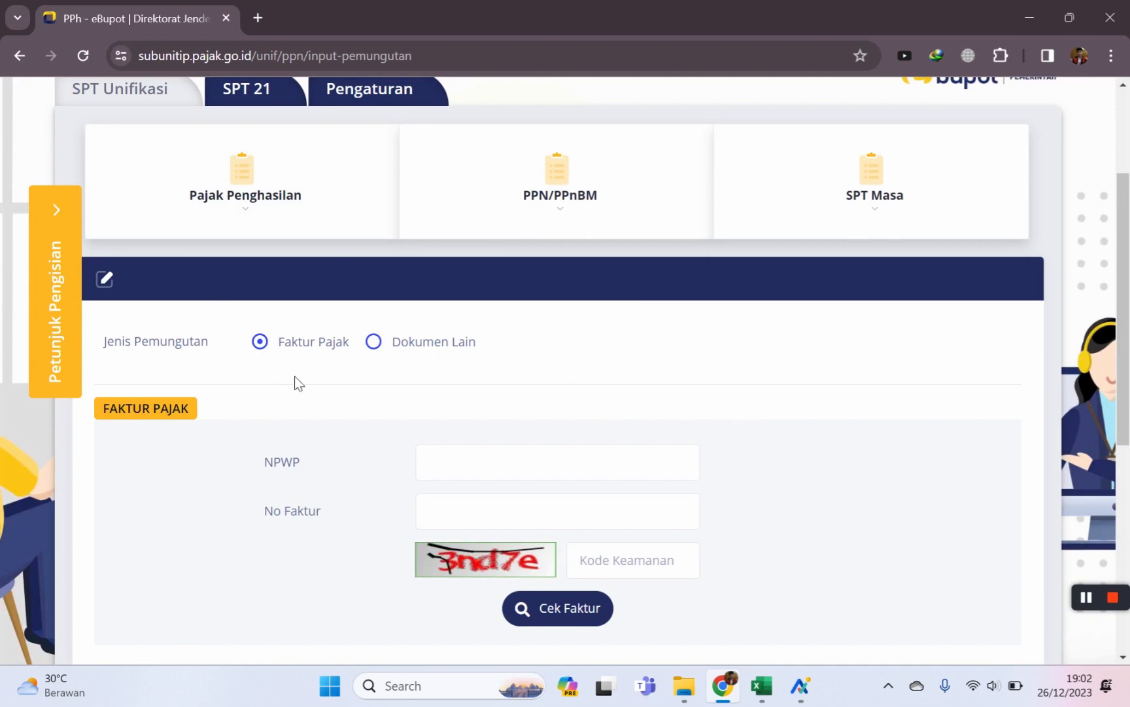
left_click(377, 347)
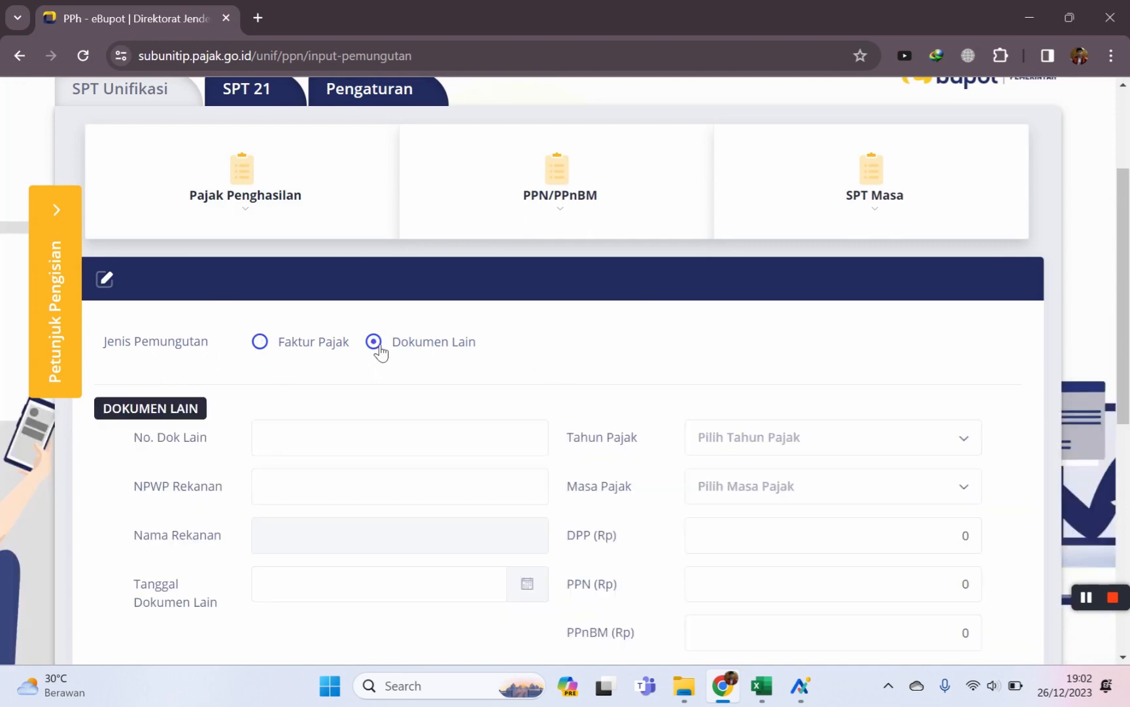
scroll(818, 369, "down", 1)
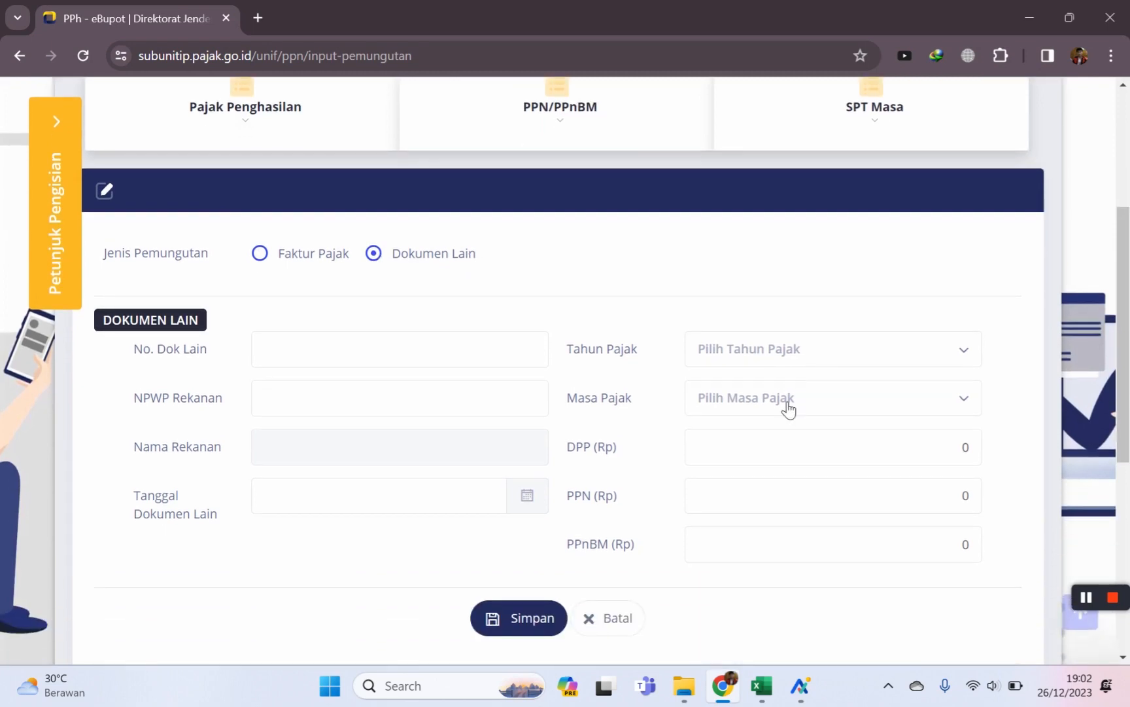
scroll(654, 404, "down", 1)
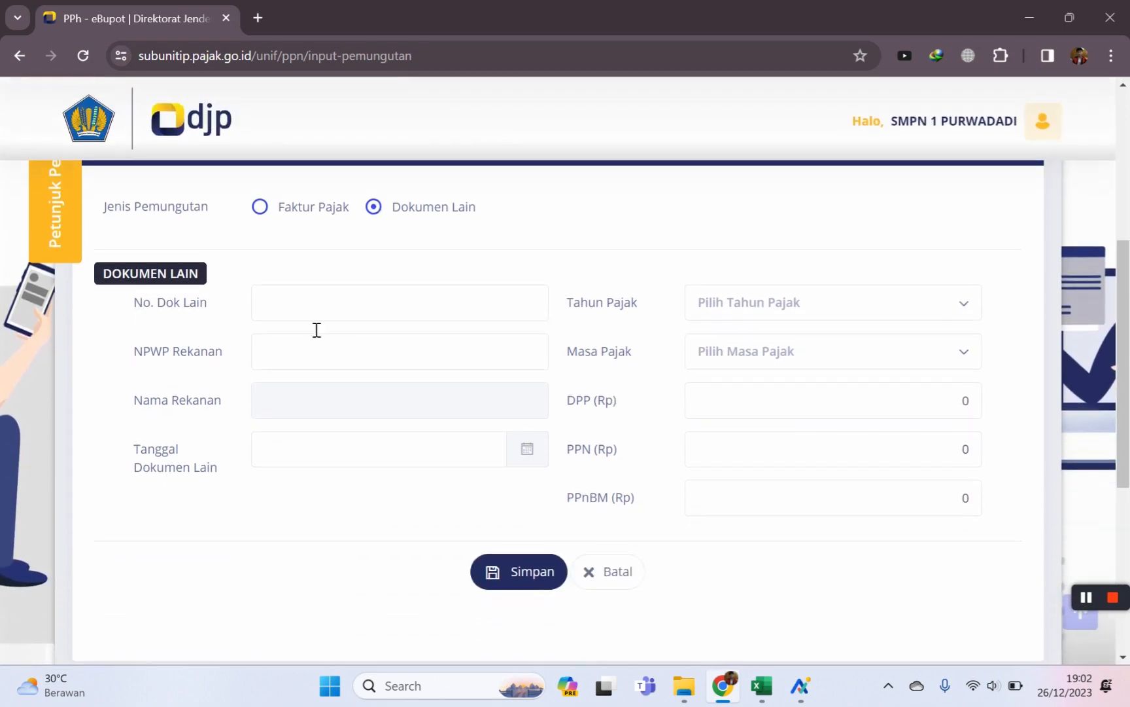
left_click(291, 318)
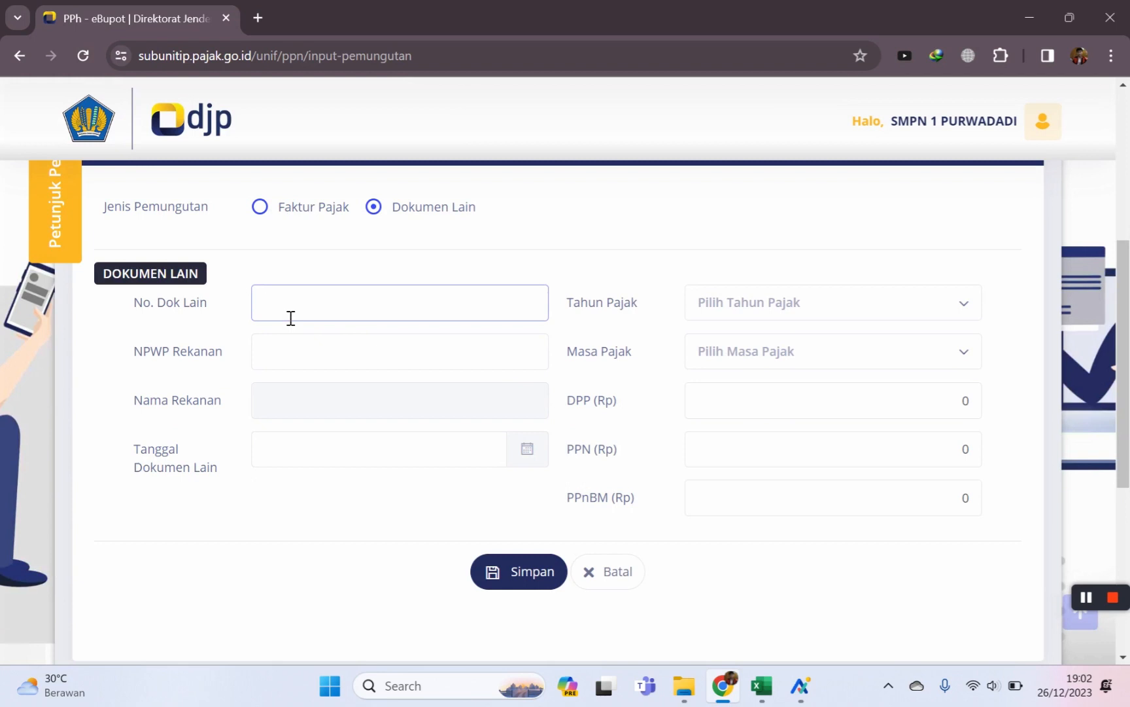
type("003")
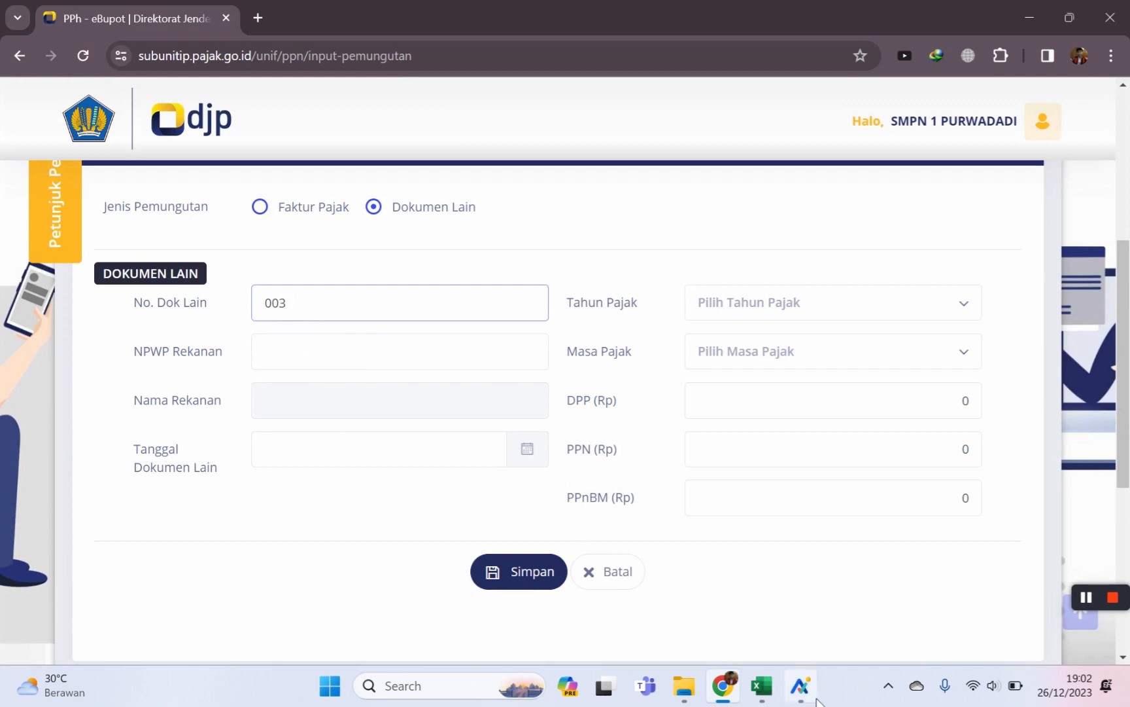
Copy the partner's NPWP from cell J12 of the Data Non PNS sheet in Excel.
left_click(759, 685)
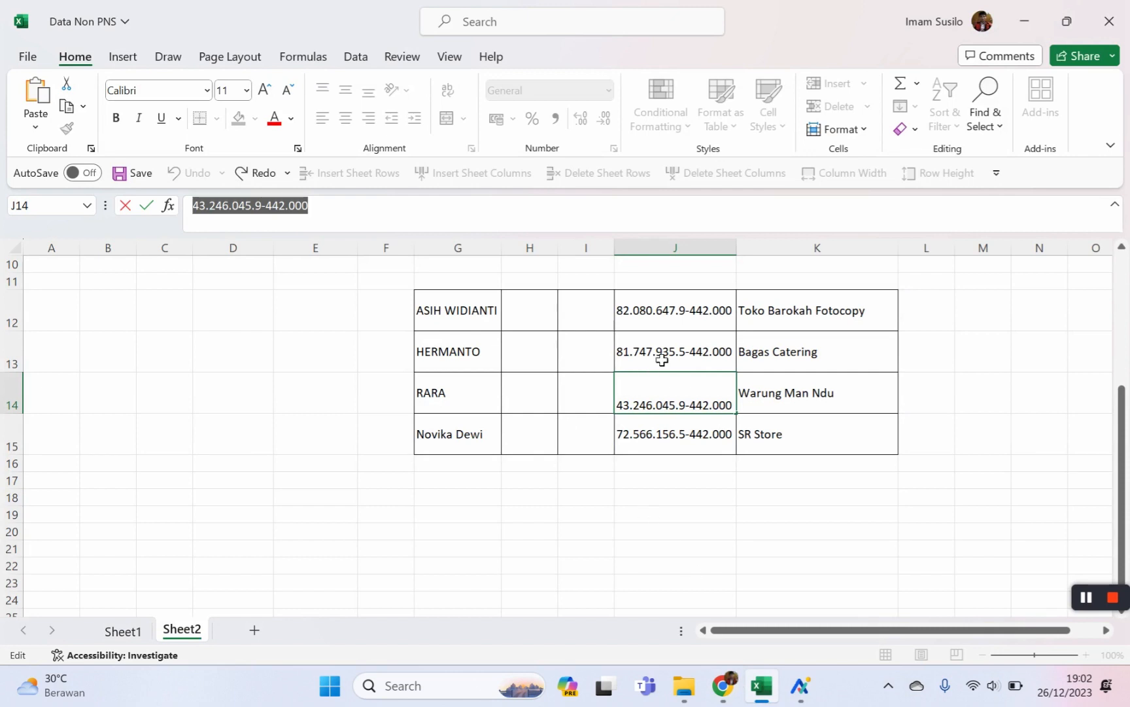
left_click(695, 321)
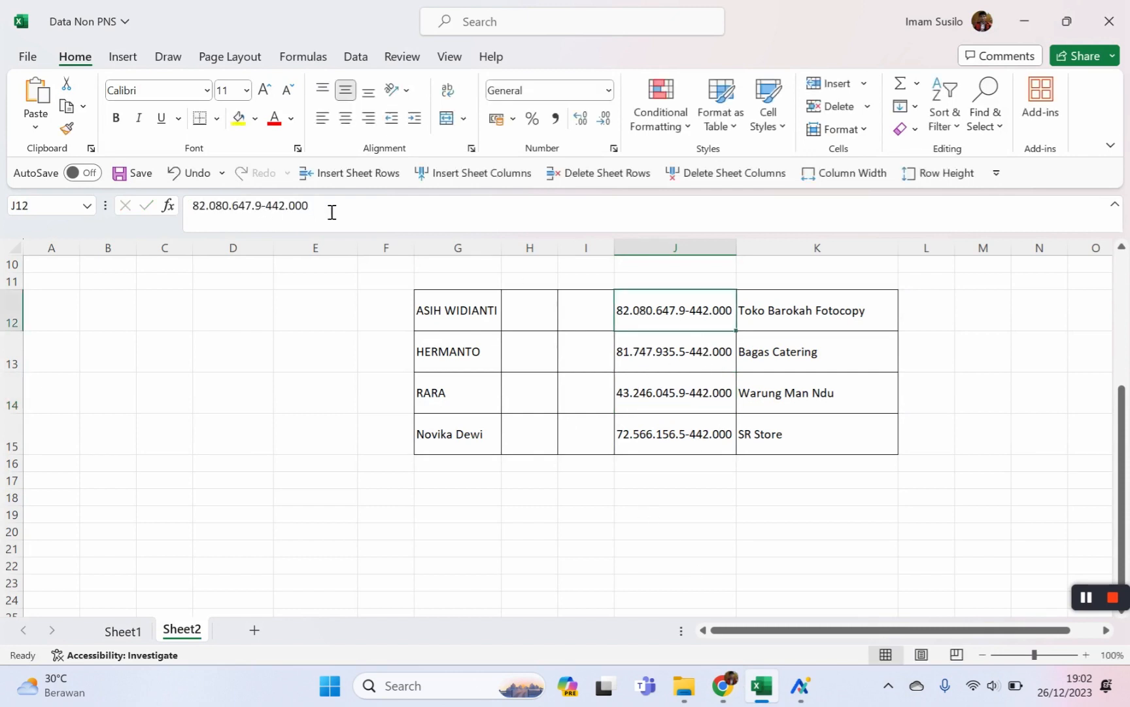
left_click_drag(330, 208, 131, 208)
key("ctrl+c")
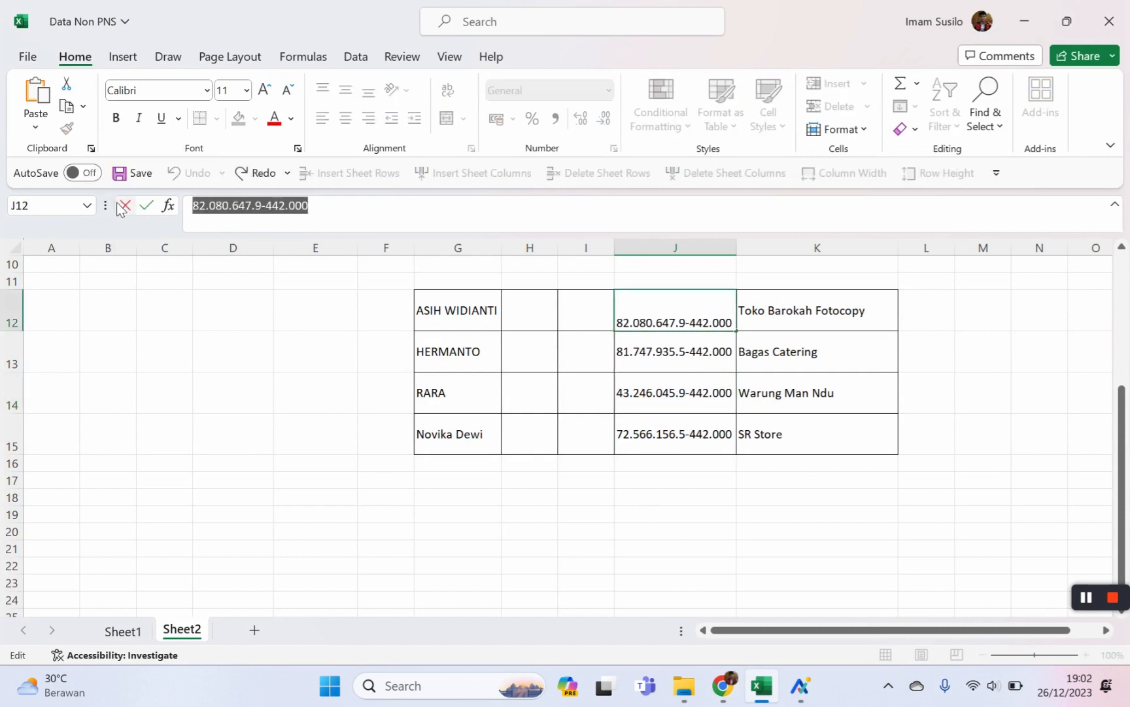
left_click(719, 688)
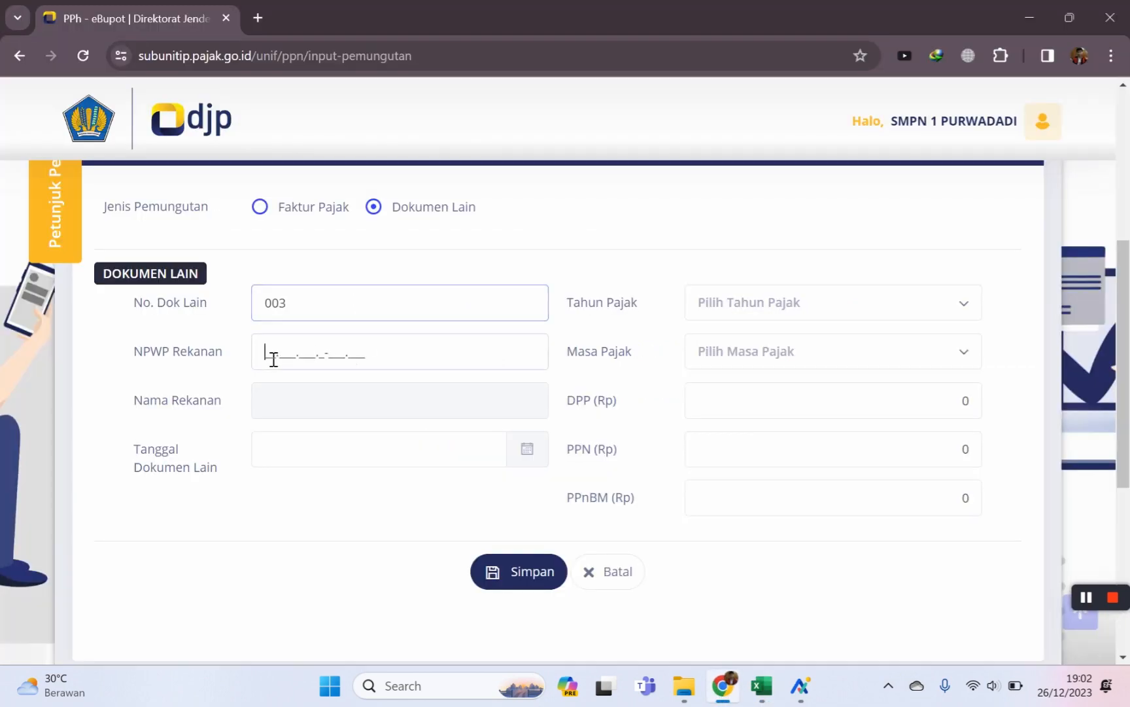
Paste the partner's NPWP and set the document date to 26/12/2023.
left_click(270, 357)
key("ctrl+v")
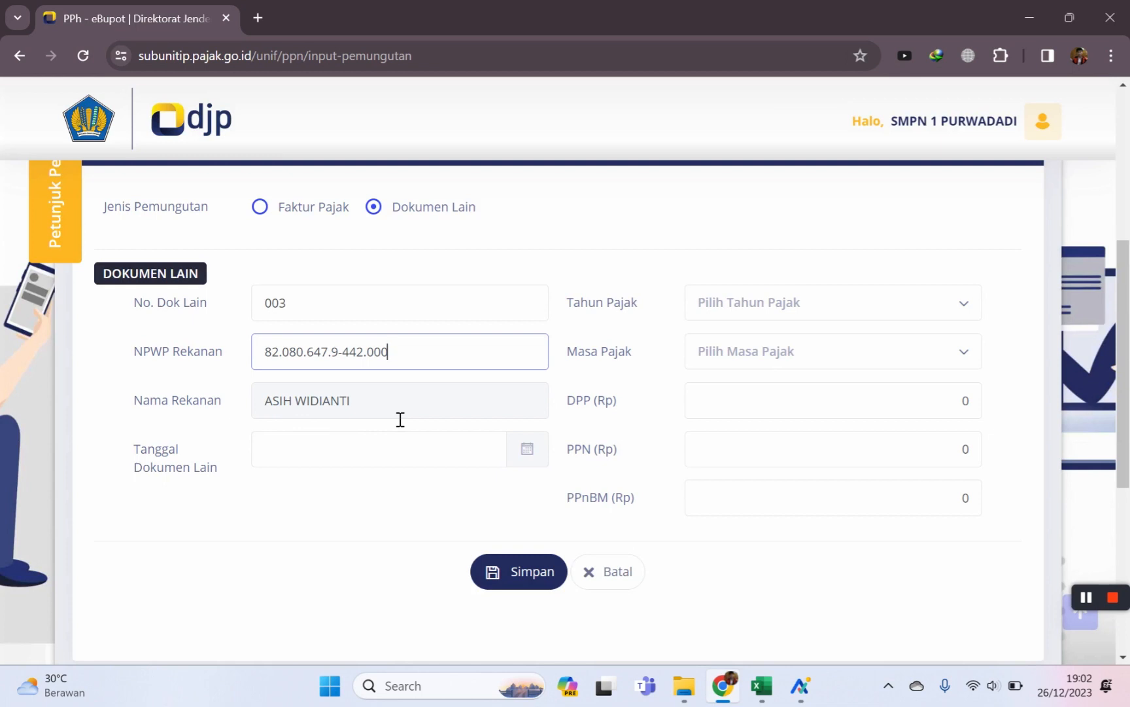
left_click(471, 458)
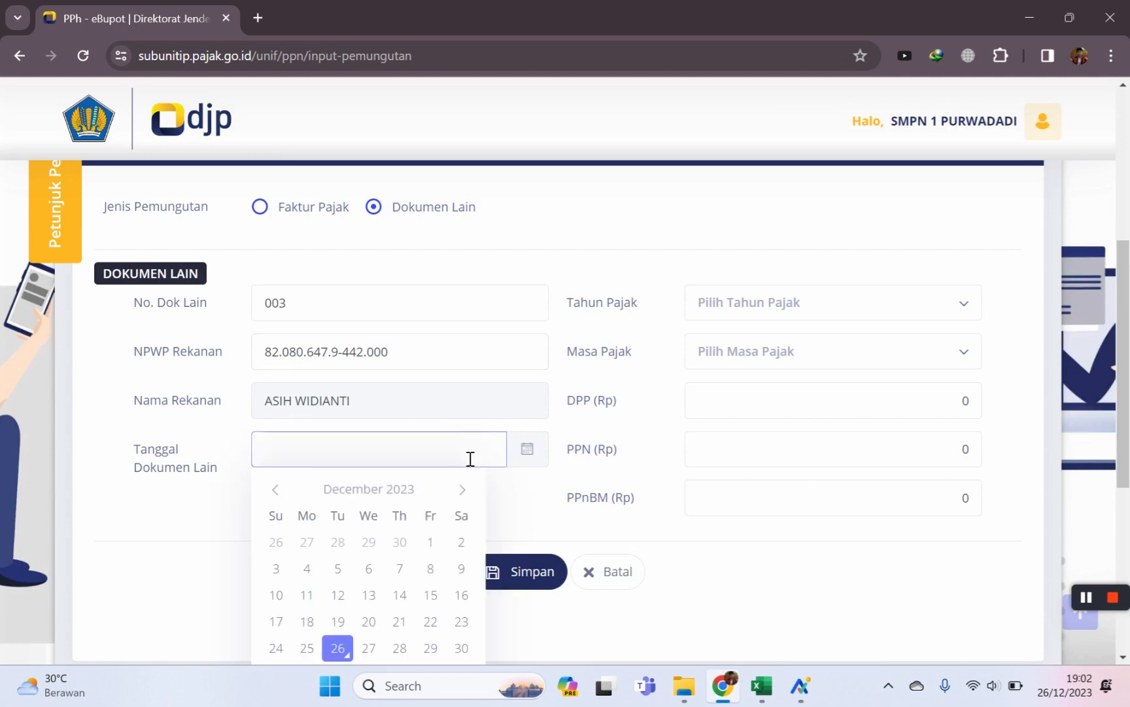
left_click(338, 647)
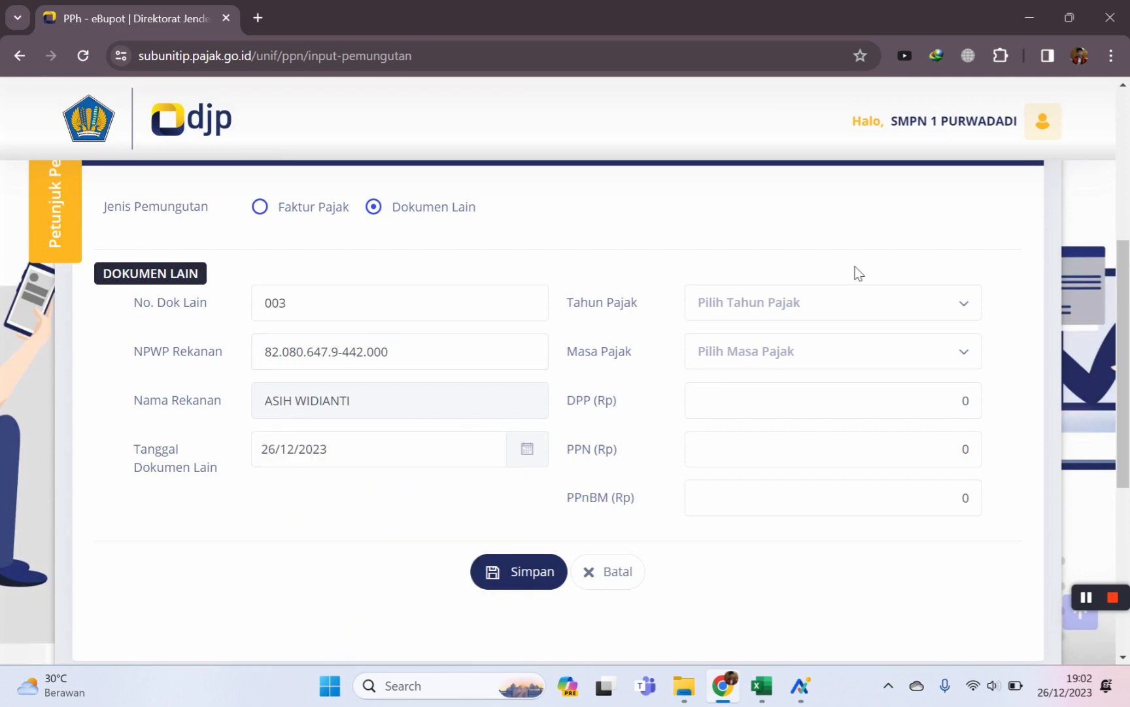
Set tax year 2023 and a DPP of 2.500.000.
left_click(854, 299)
left_click(726, 447)
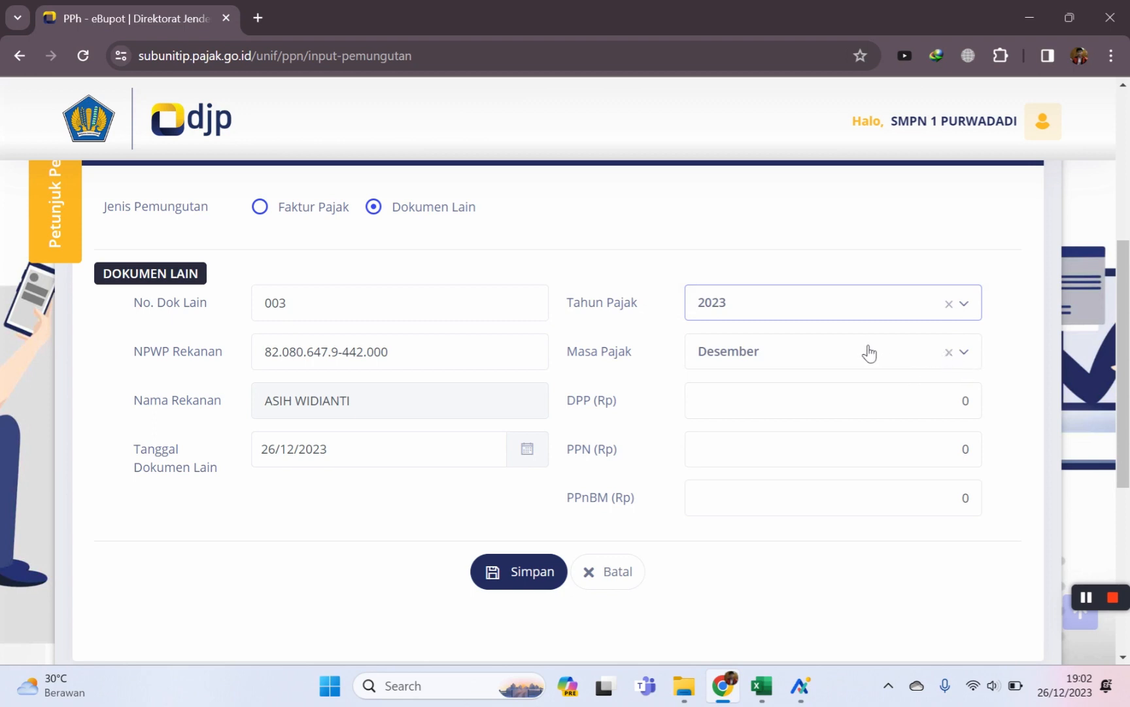
left_click(929, 412)
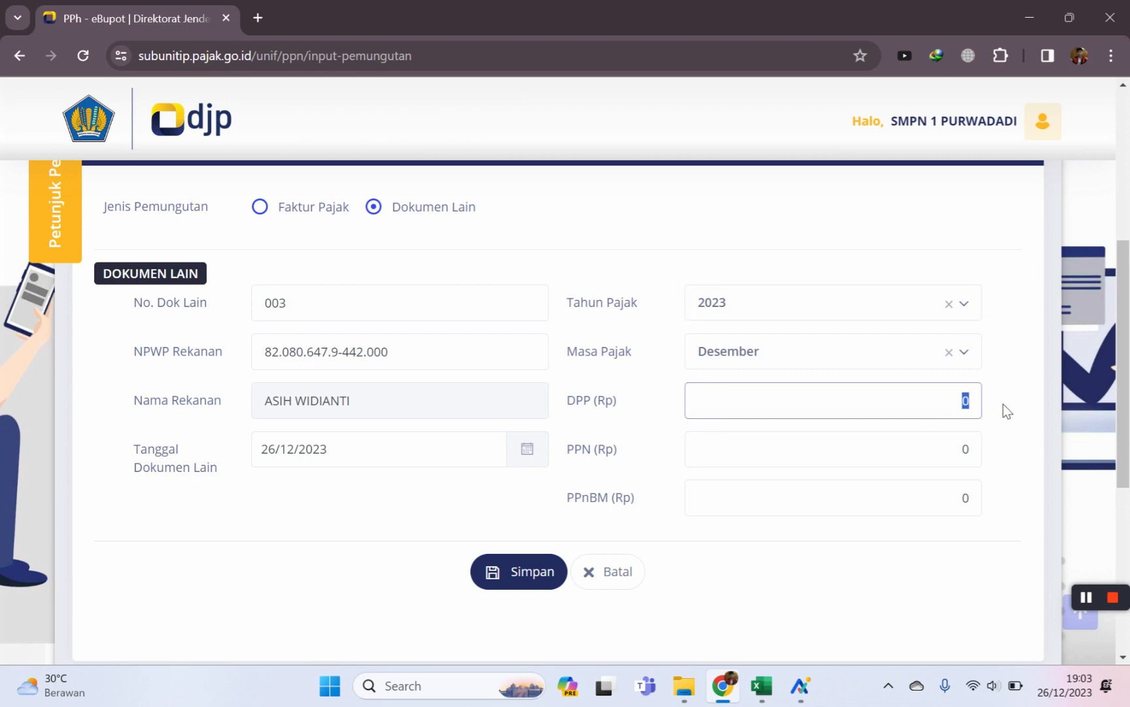
type("2.500.000")
key("Tab")
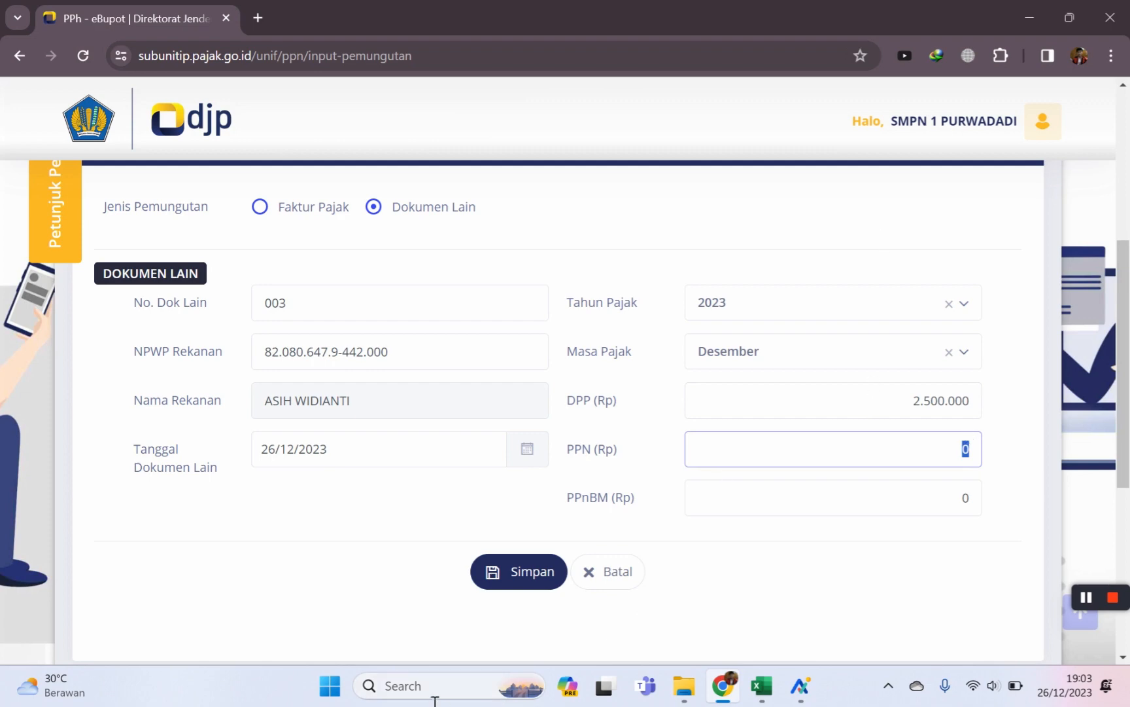
Open Windows Calculator and compute the 100 ÷ 111 factor (0,9009…).
left_click(398, 692)
type("camera")
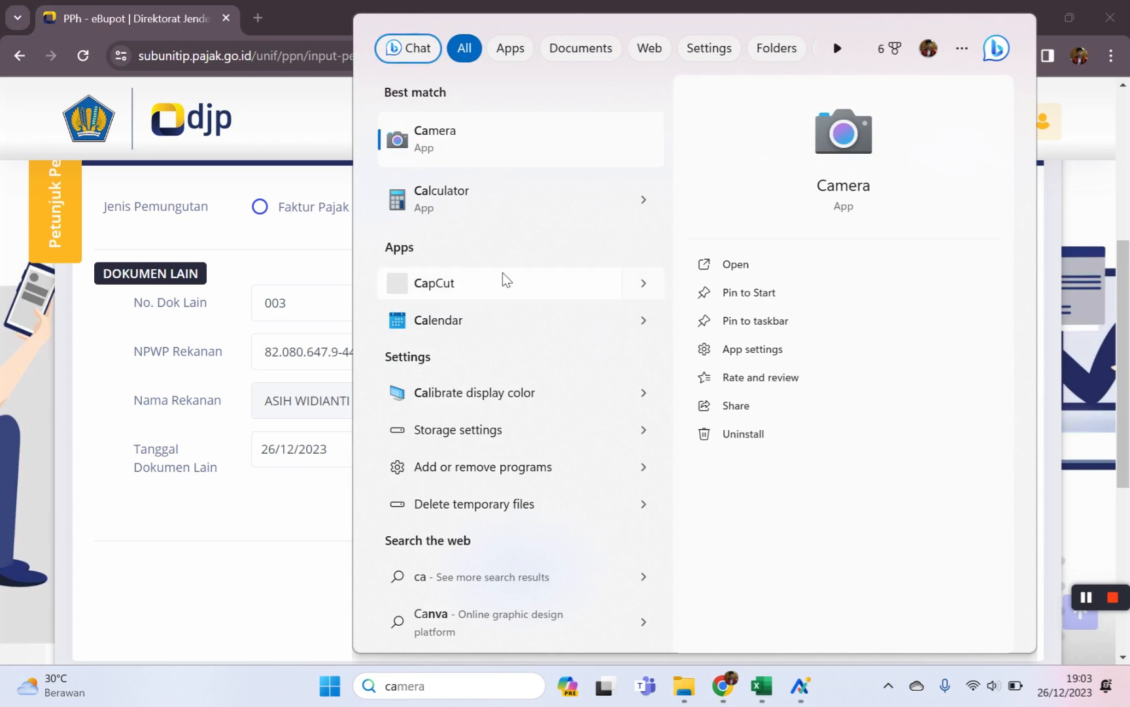
left_click(481, 200)
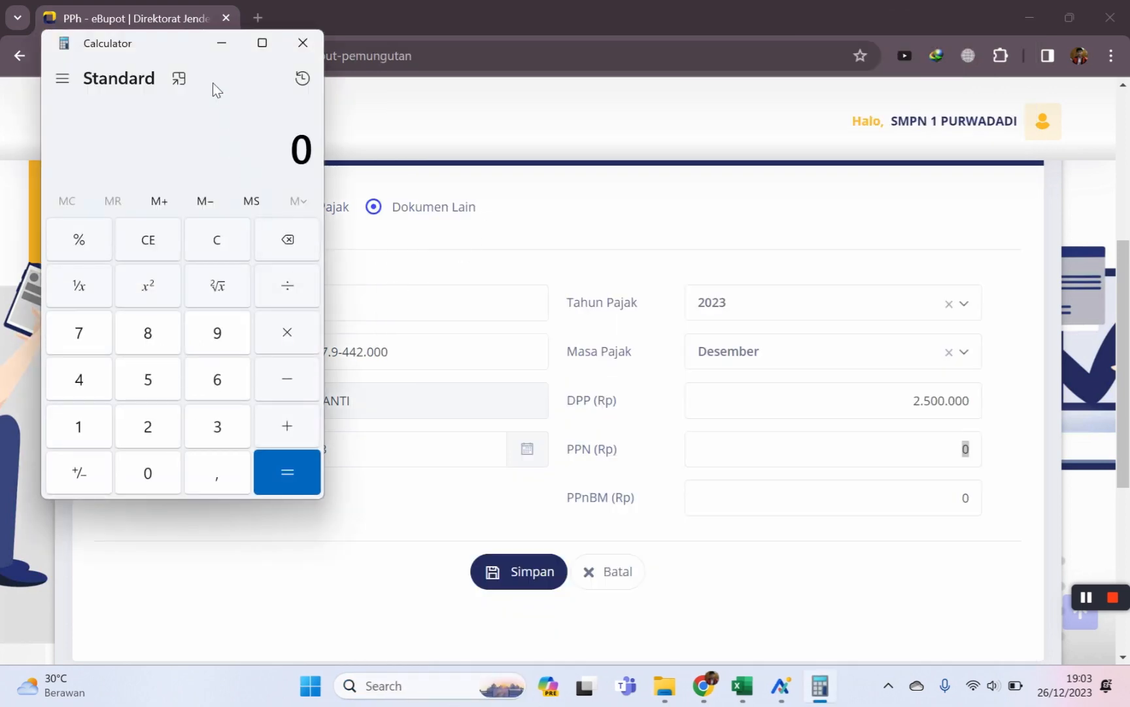
left_click_drag(176, 52, 350, 55)
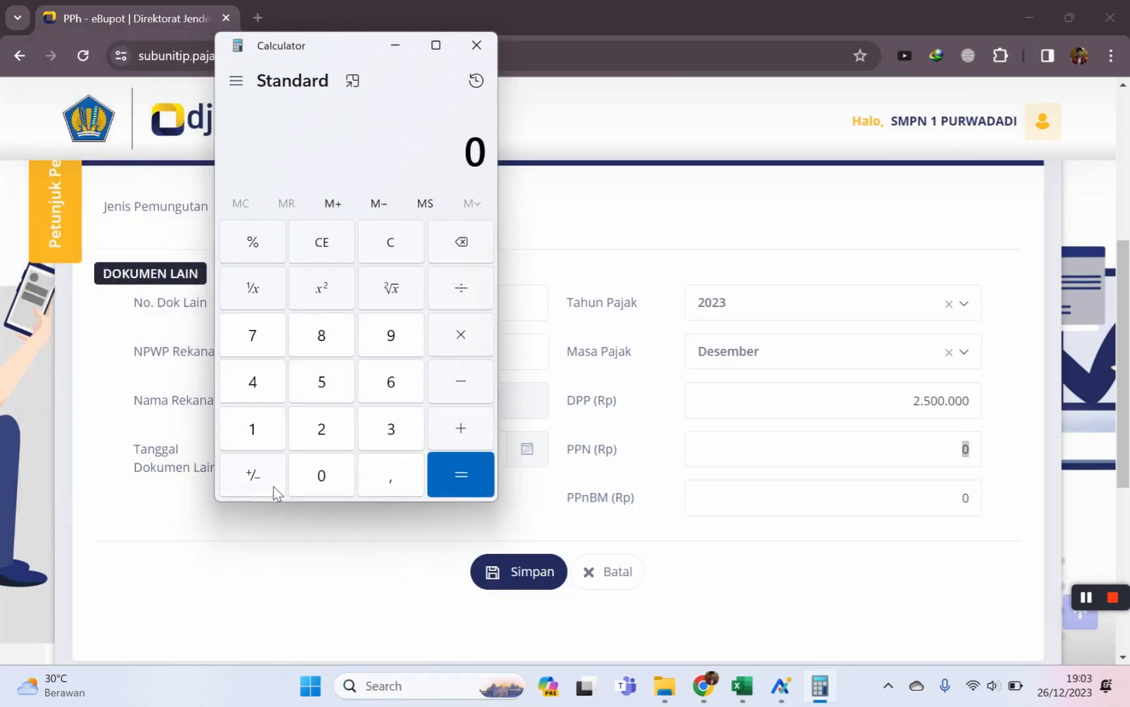
left_click(255, 437)
double_click(311, 481)
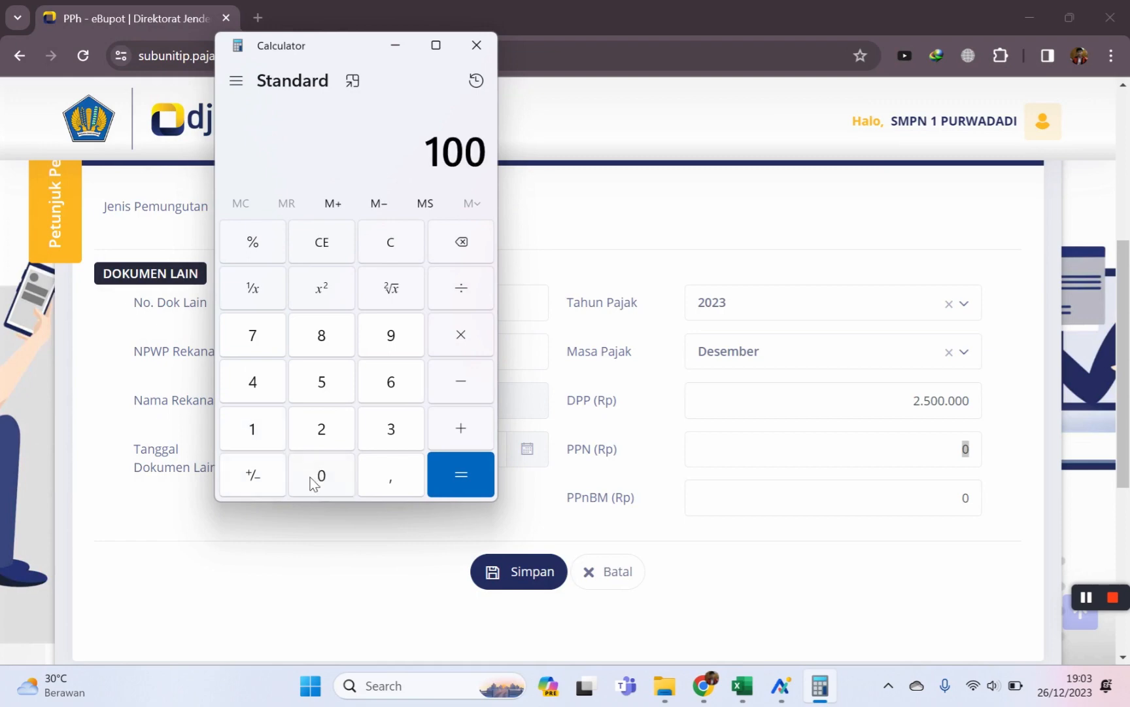
left_click(461, 288)
left_click(255, 416)
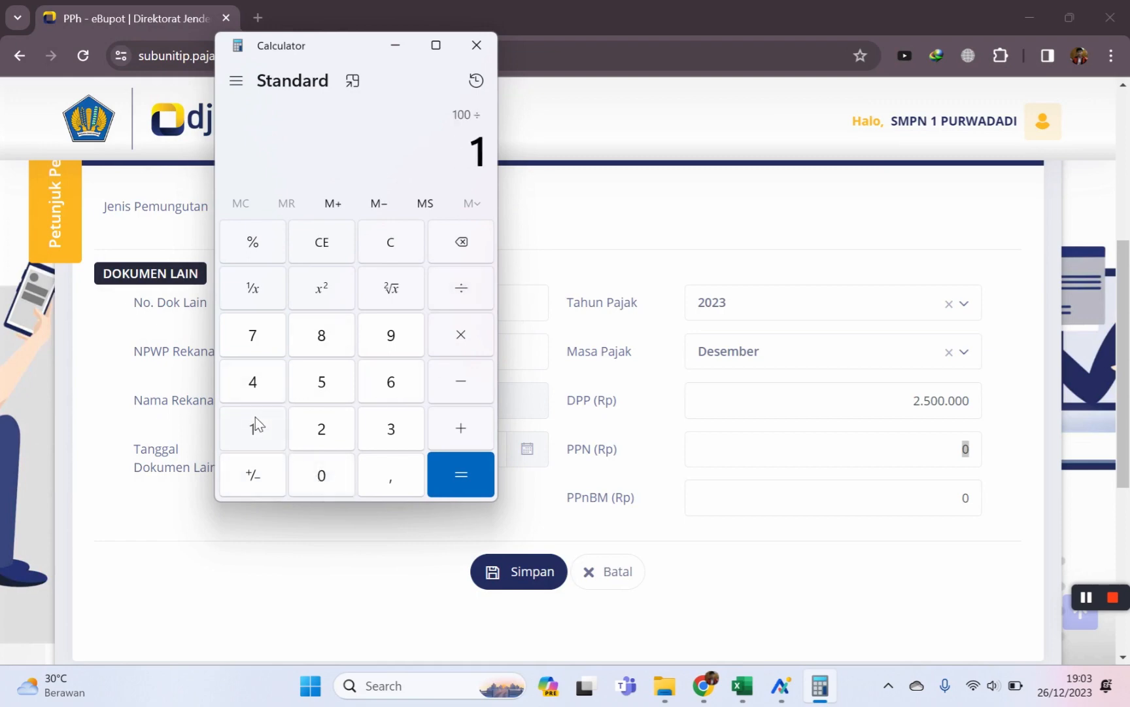
double_click(255, 416)
left_click(470, 334)
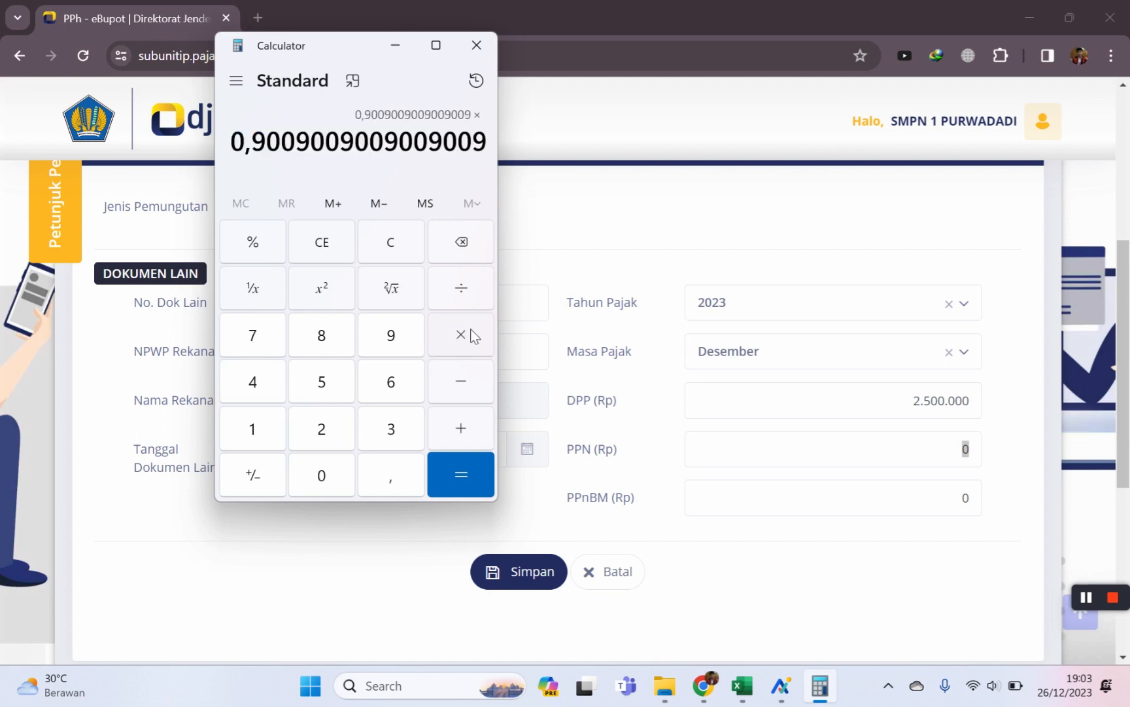
left_click(323, 424)
left_click(321, 383)
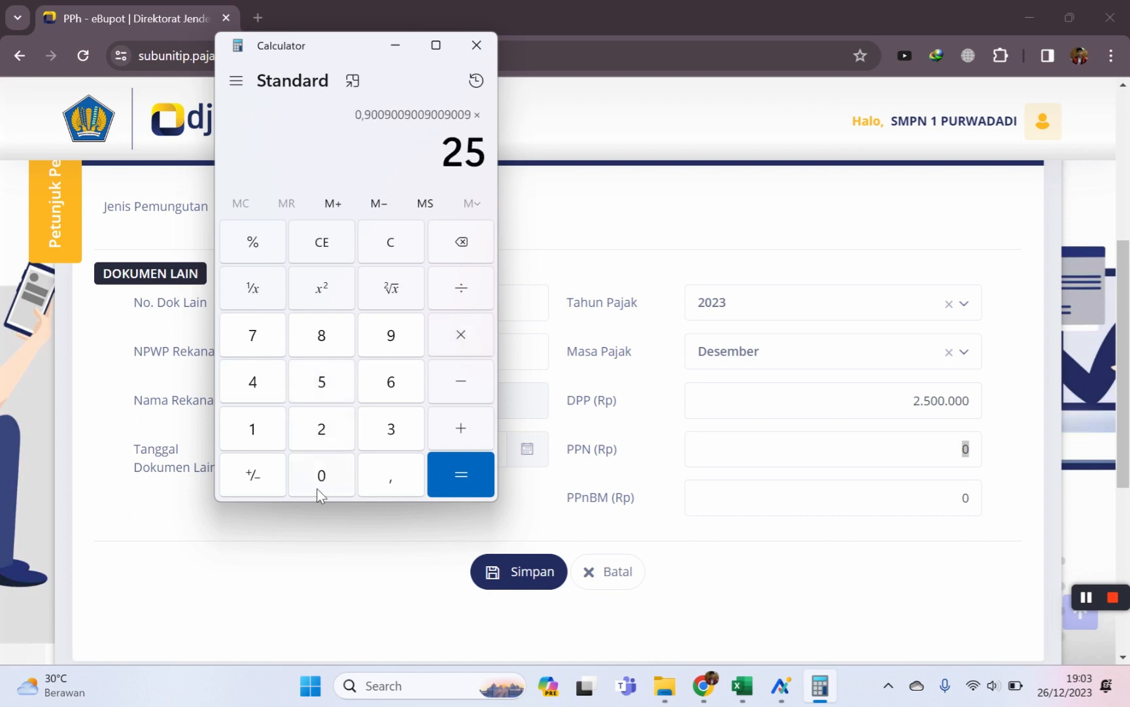
left_click(322, 481)
left_click(321, 481)
left_click(321, 481)
left_click(320, 481)
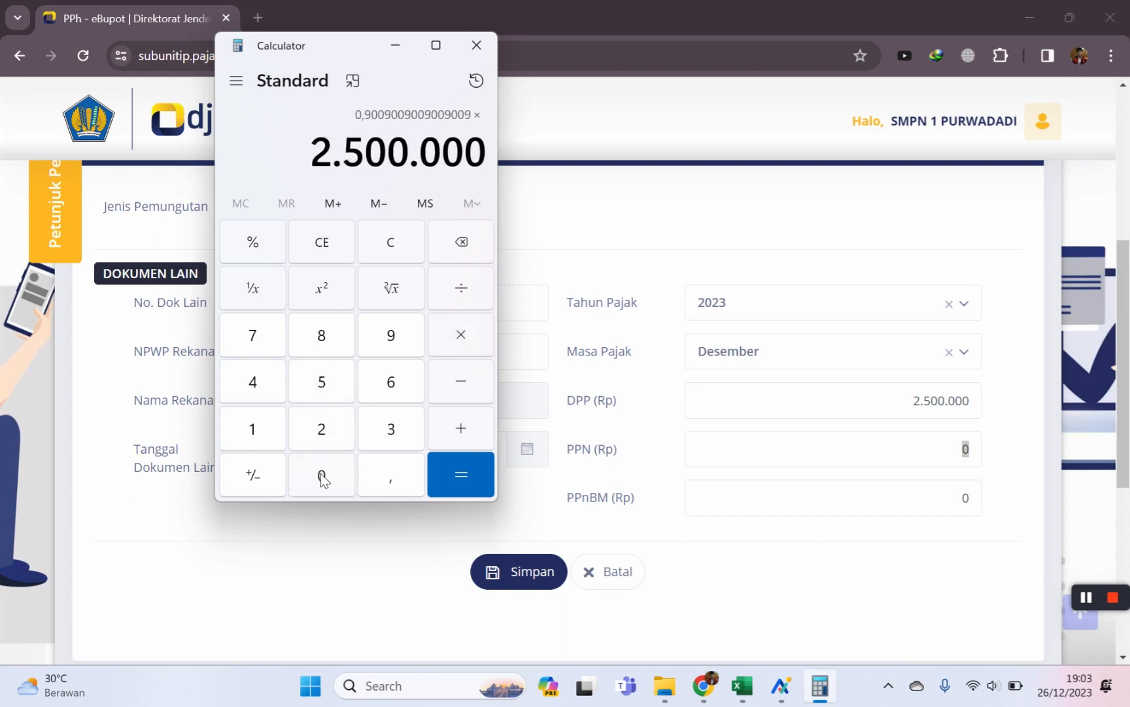
left_click(460, 333)
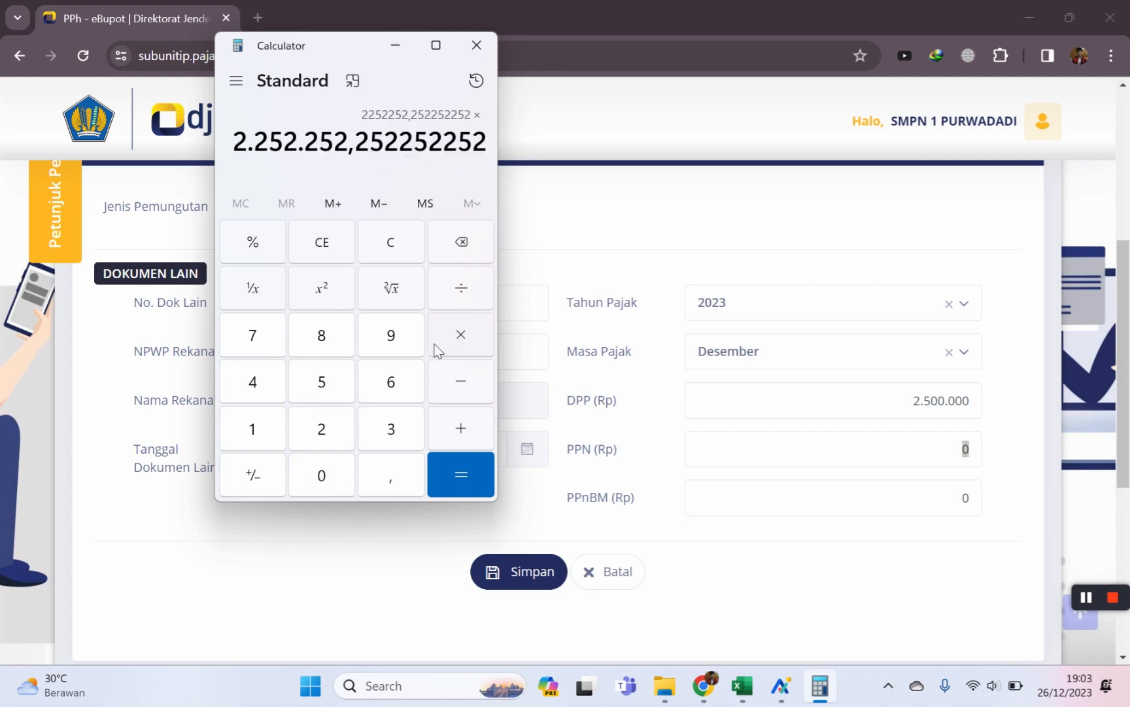
left_click(255, 426)
left_click(254, 426)
left_click(257, 240)
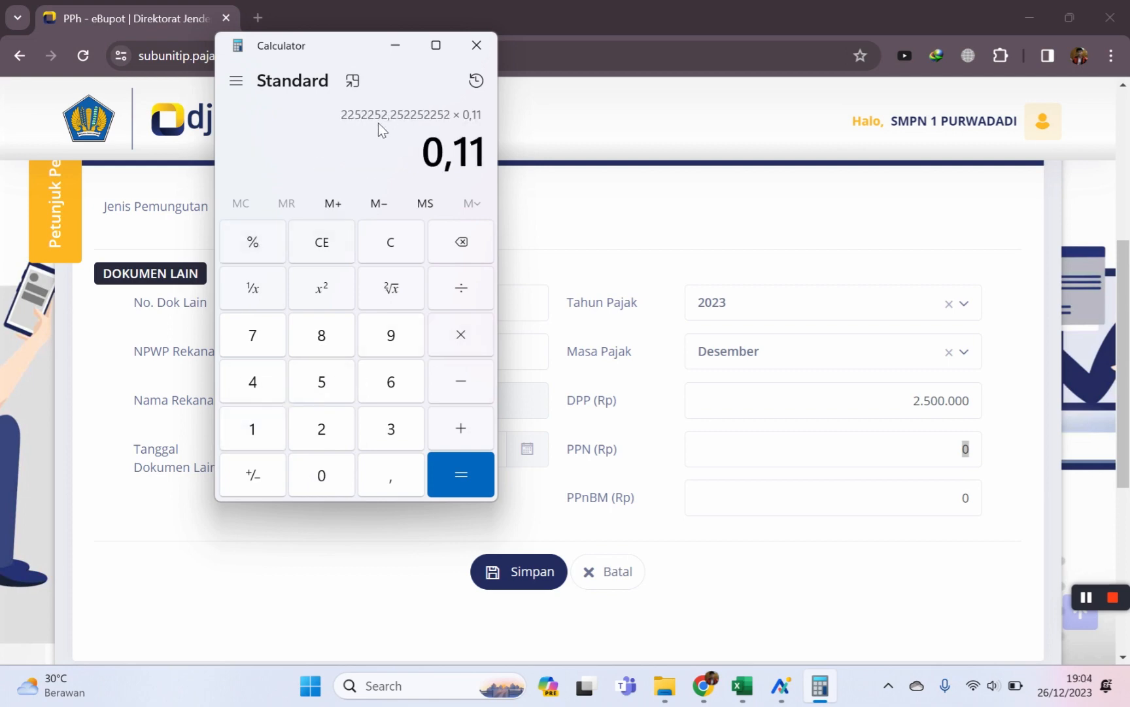
left_click(466, 476)
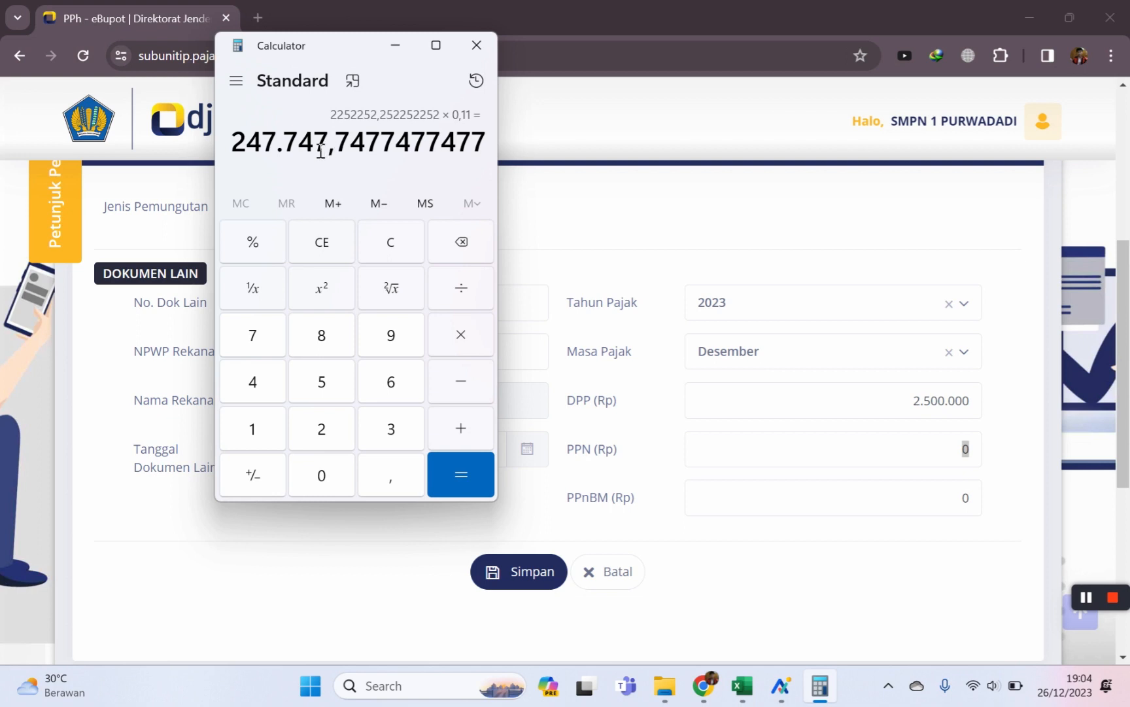
left_click(949, 452)
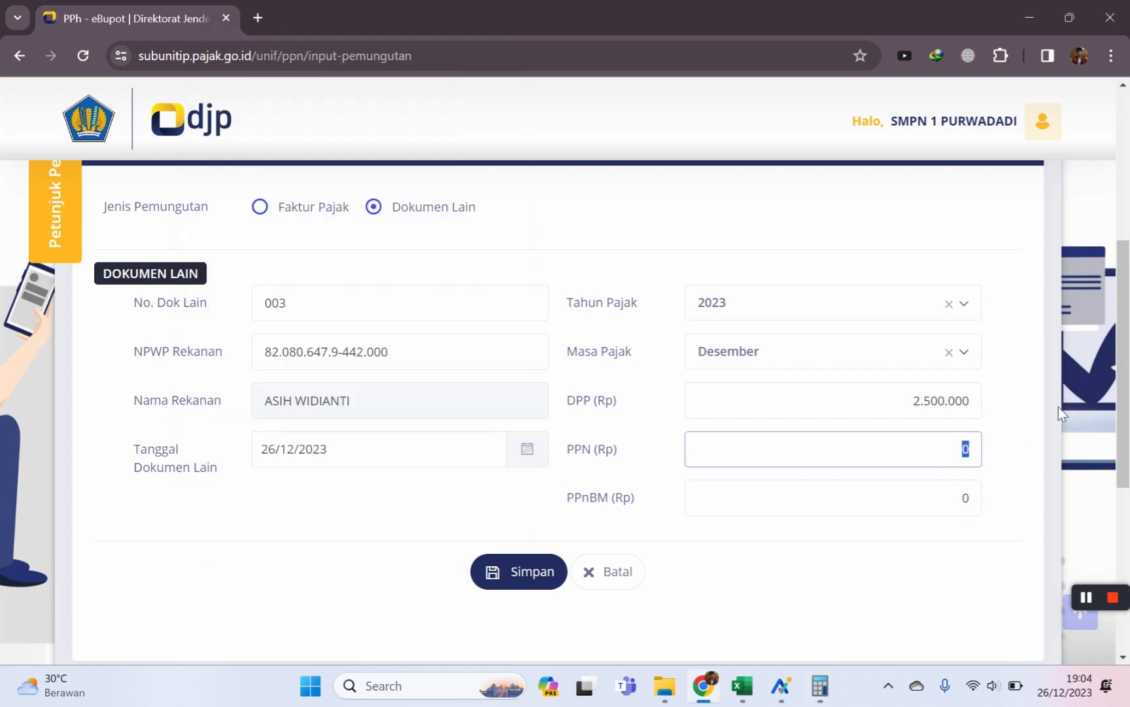
Enter PPN 247748 and leave PPnBM at 0 in the Dokumen Lain form.
type("247")
left_click(820, 687)
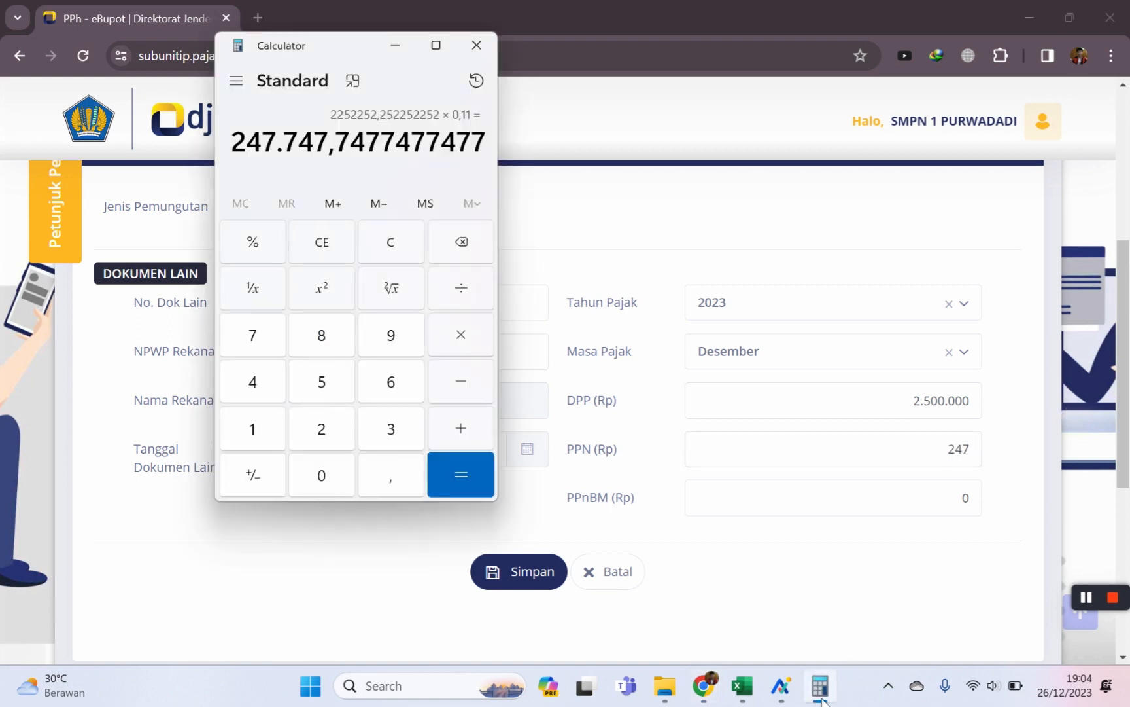
left_click(821, 697)
type("748")
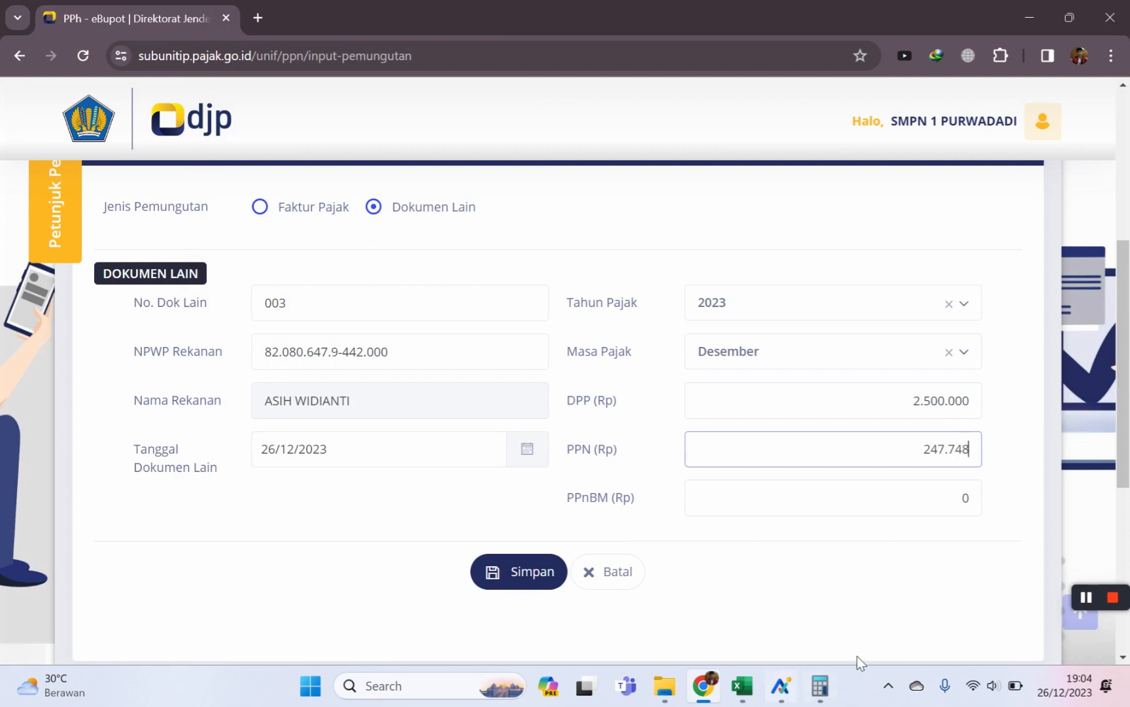
left_click(889, 500)
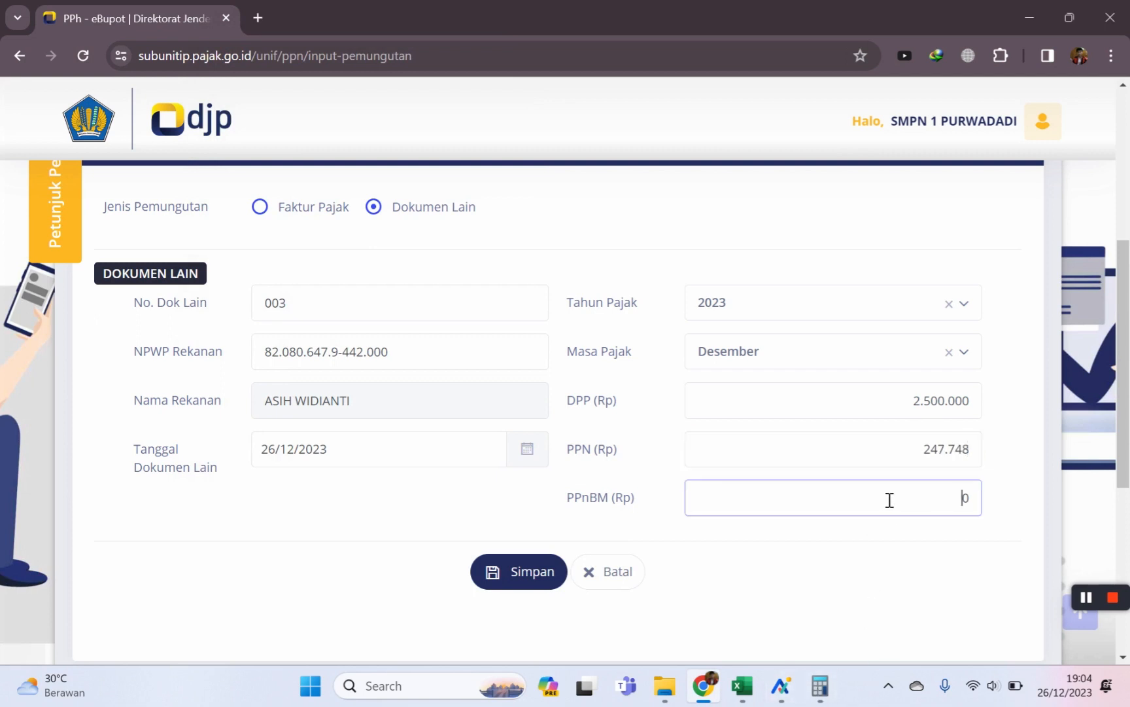
left_click_drag(890, 500, 985, 507)
left_click(804, 593)
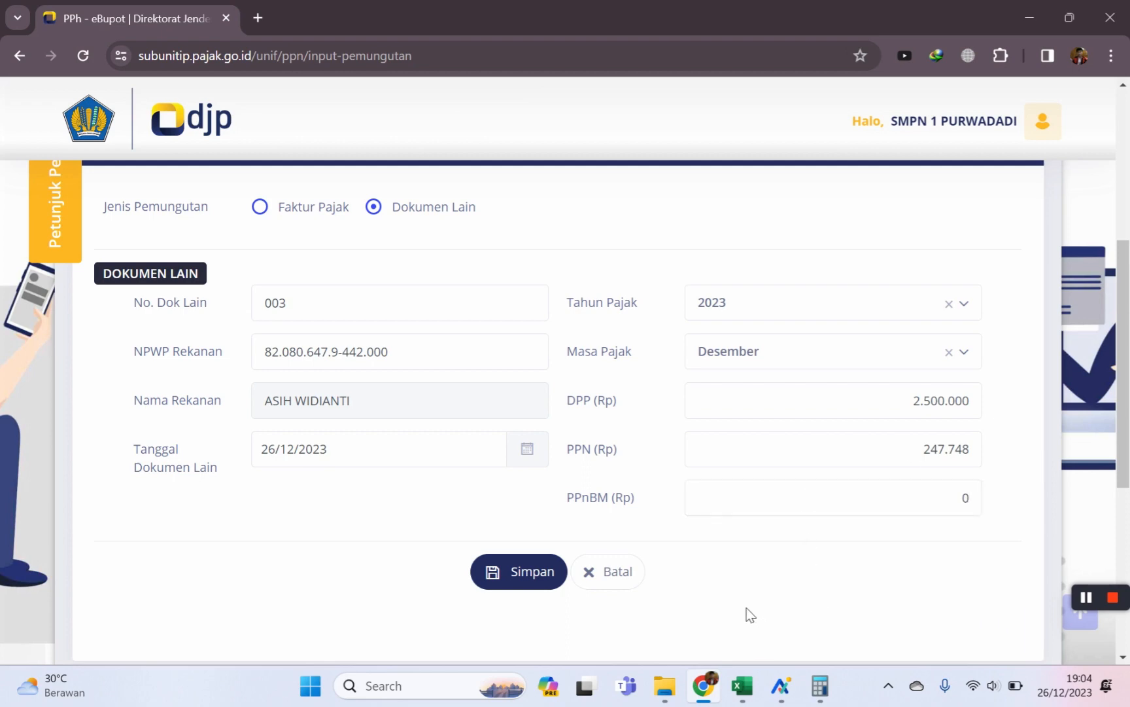
Save the Dokumen Lain record with Simpan and confirm the Berhasil message.
scroll(780, 545, "down", 4)
scroll(787, 550, "up", 5)
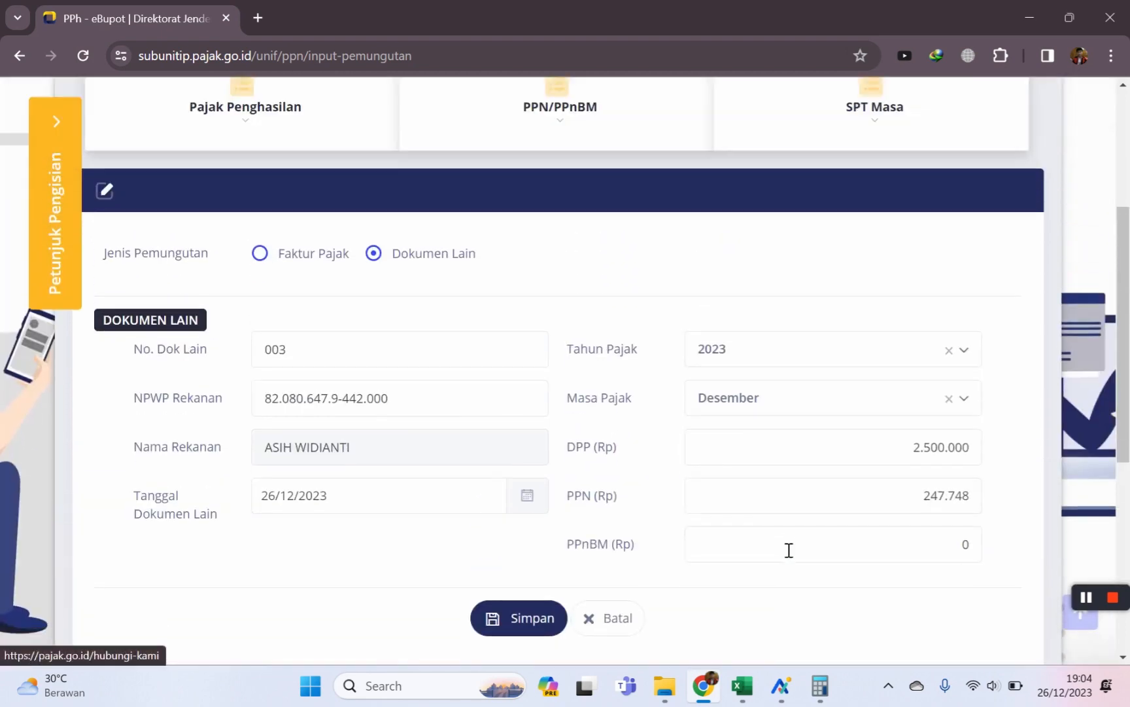
scroll(618, 586, "down", 1)
left_click(521, 575)
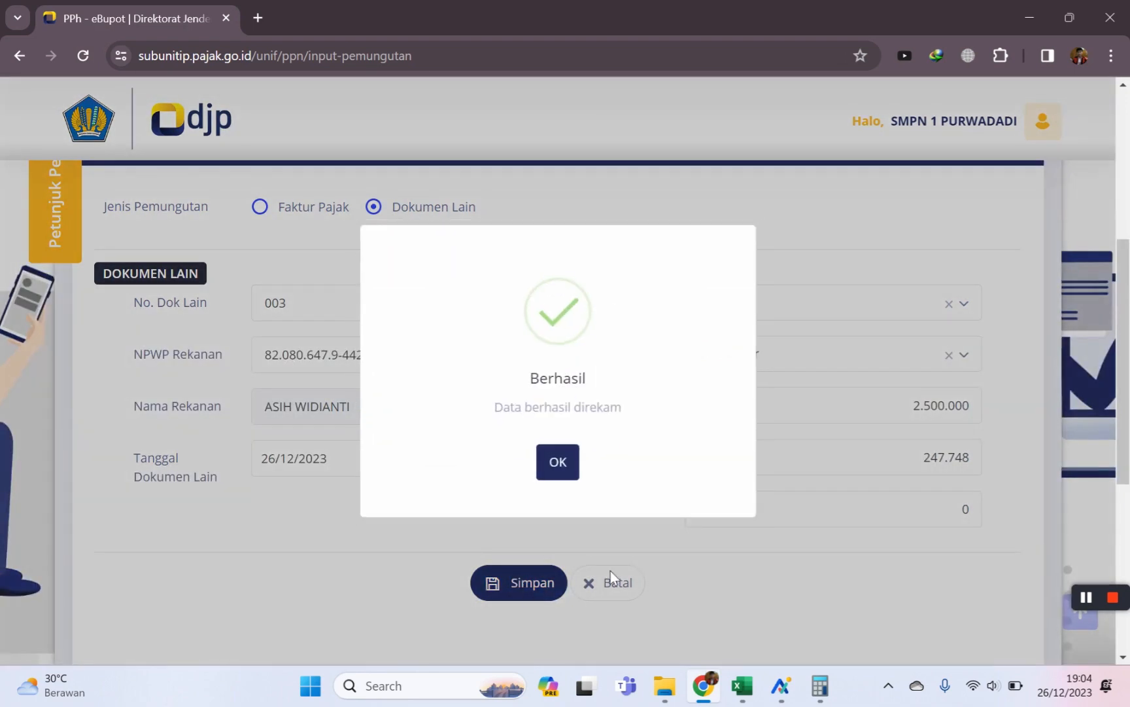
left_click(562, 463)
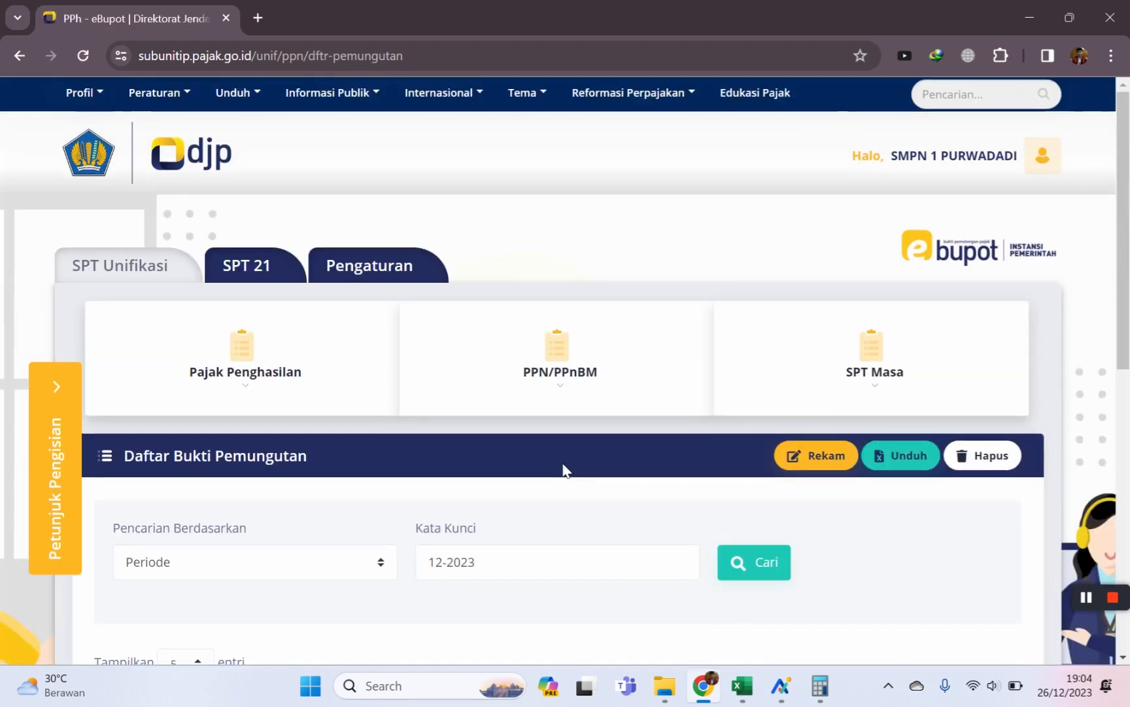
Create a PPN billing code for record 003 with Uraian 'be' and confirm success.
scroll(475, 429, "down", 5)
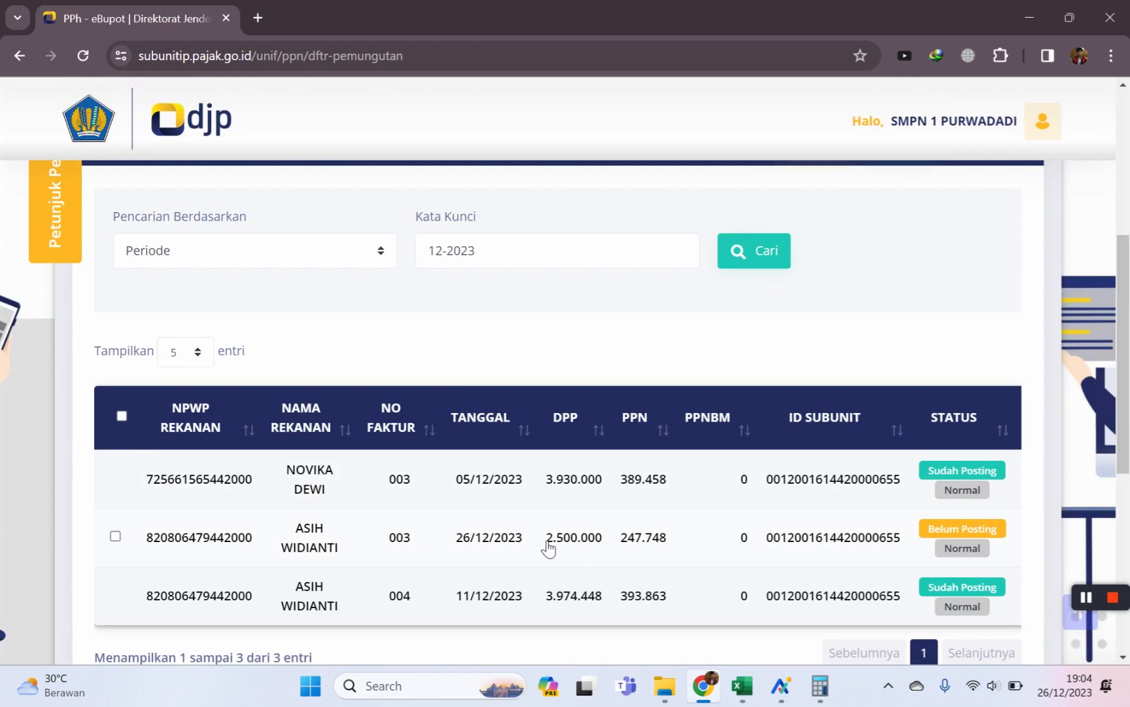
scroll(522, 592, "down", 2)
left_click_drag(518, 584, 719, 598)
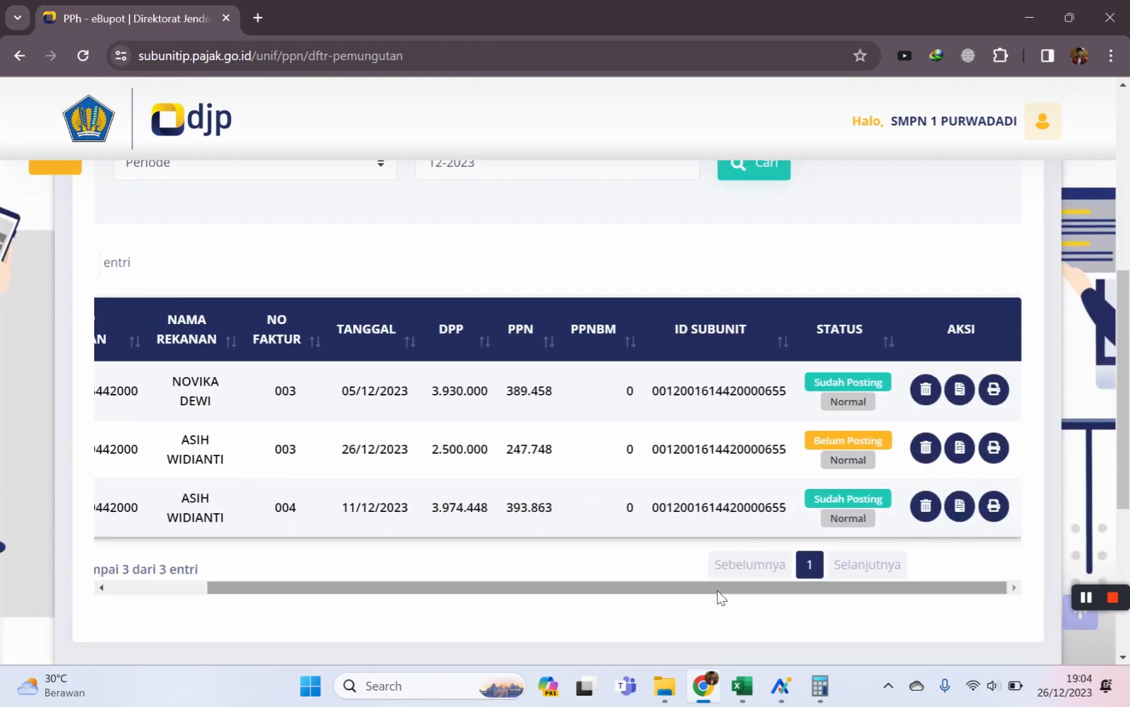
left_click(959, 449)
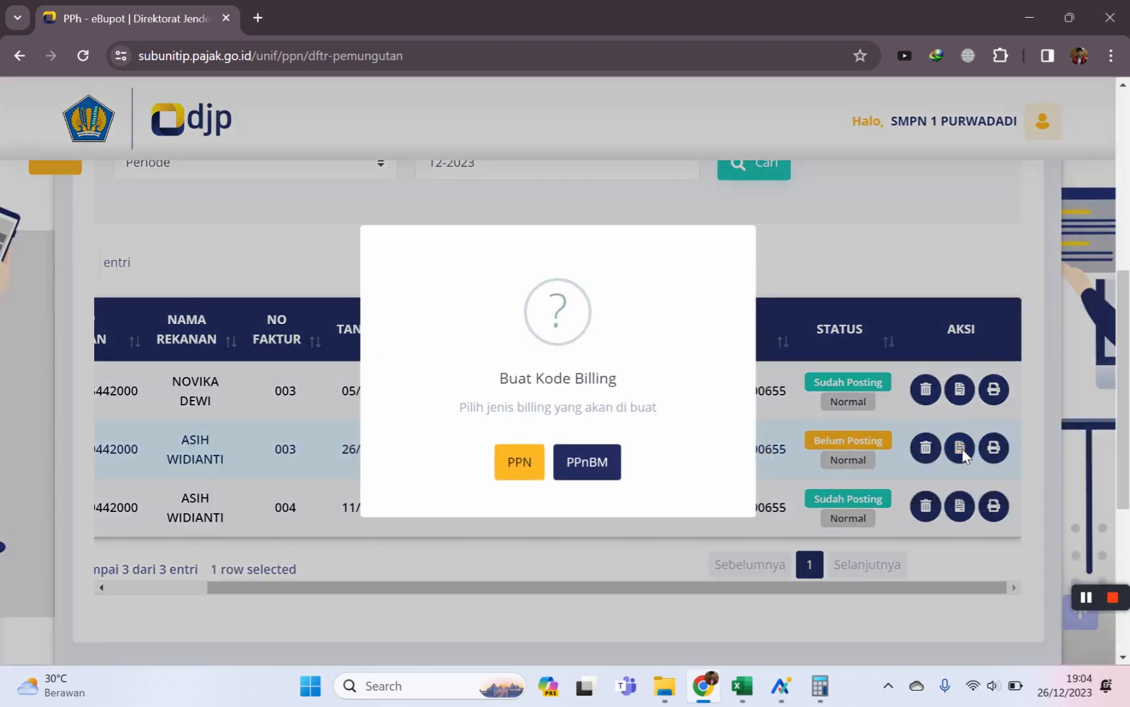
left_click(516, 470)
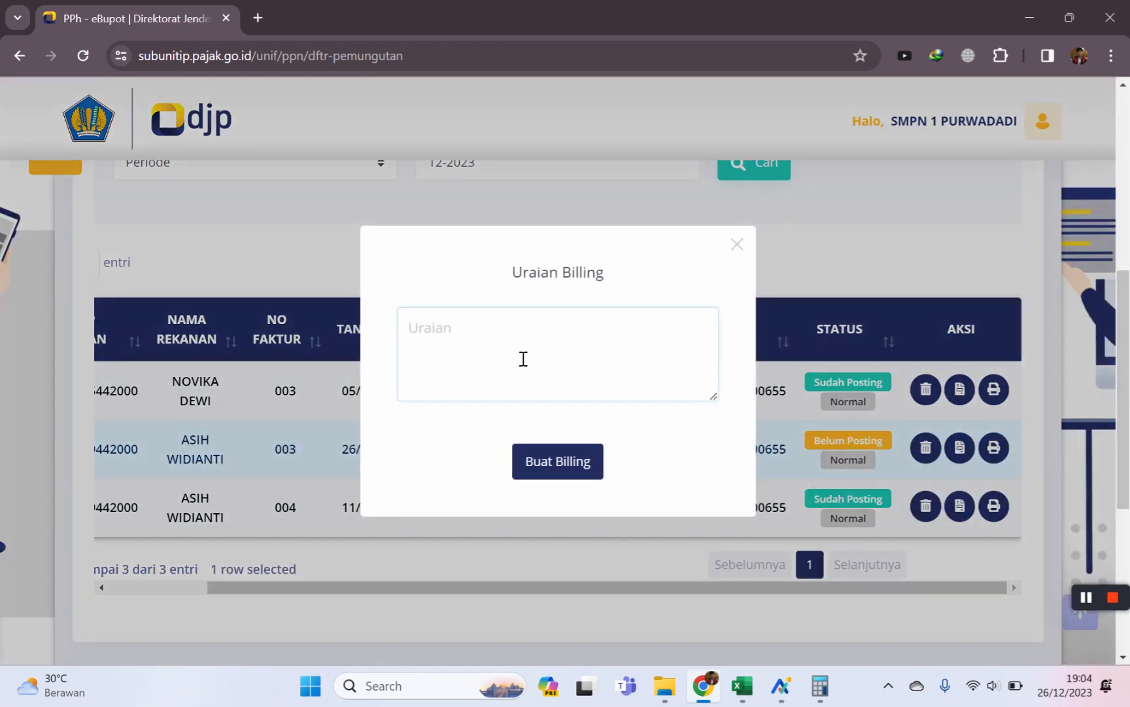
type("belanja atk")
left_click(555, 468)
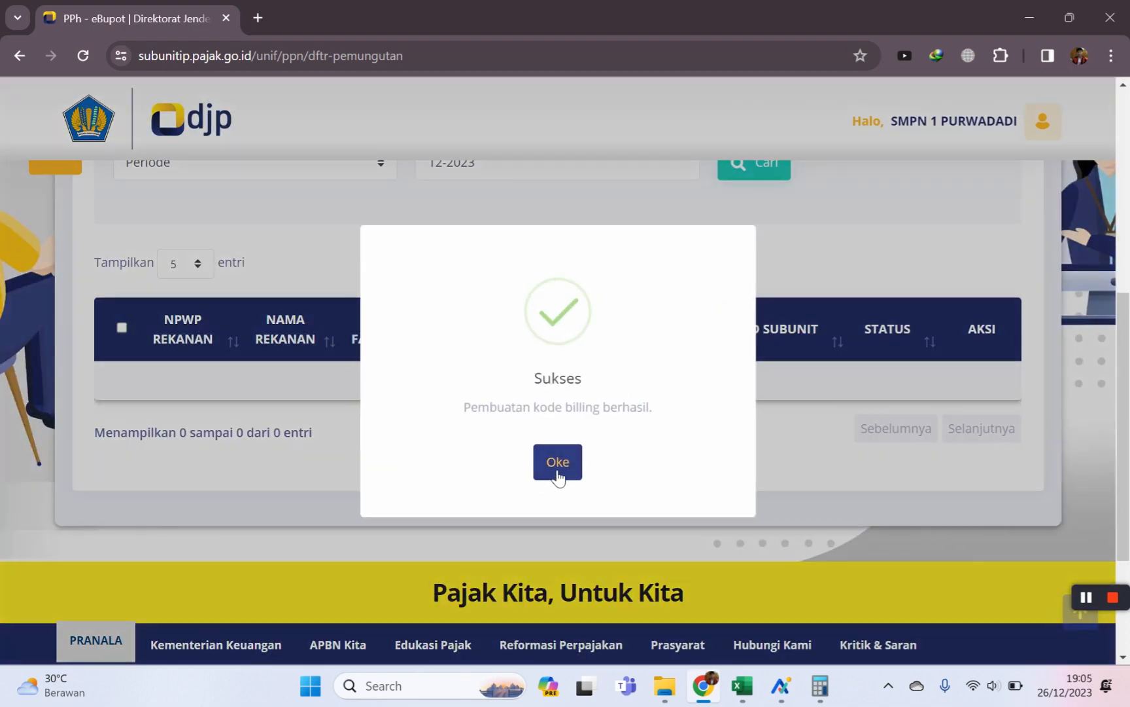
left_click(558, 466)
scroll(683, 500, "up", 2)
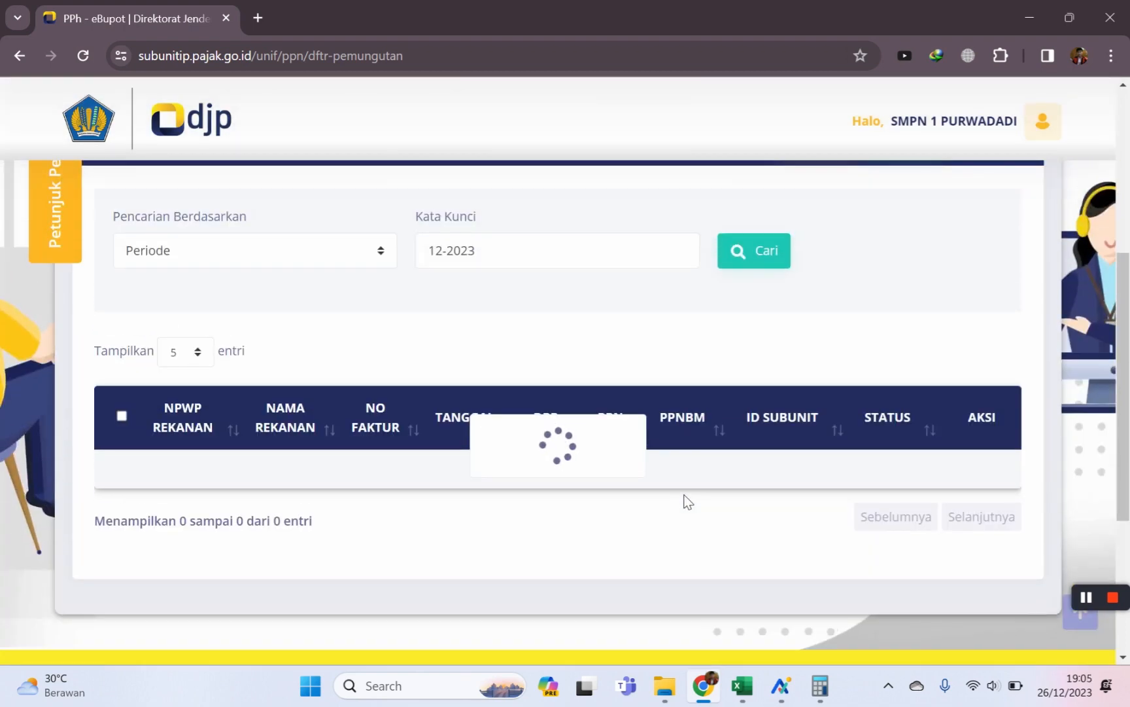
scroll(747, 633, "down", 4)
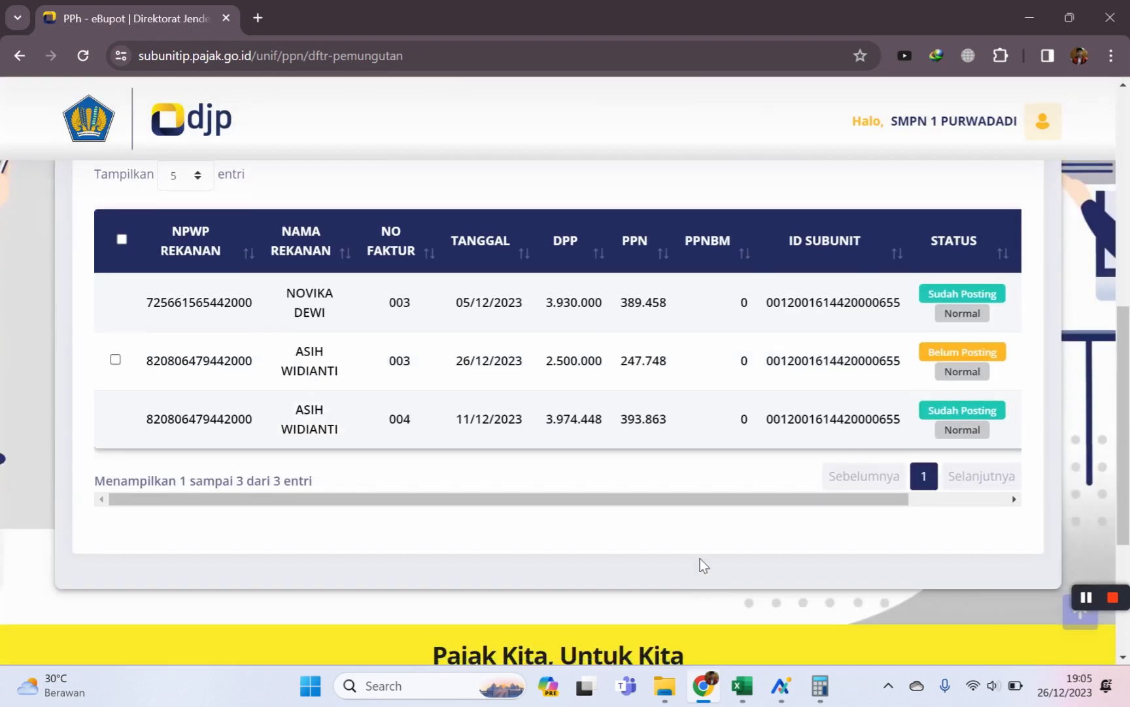
left_click_drag(726, 501, 957, 499)
scroll(792, 376, "up", 2)
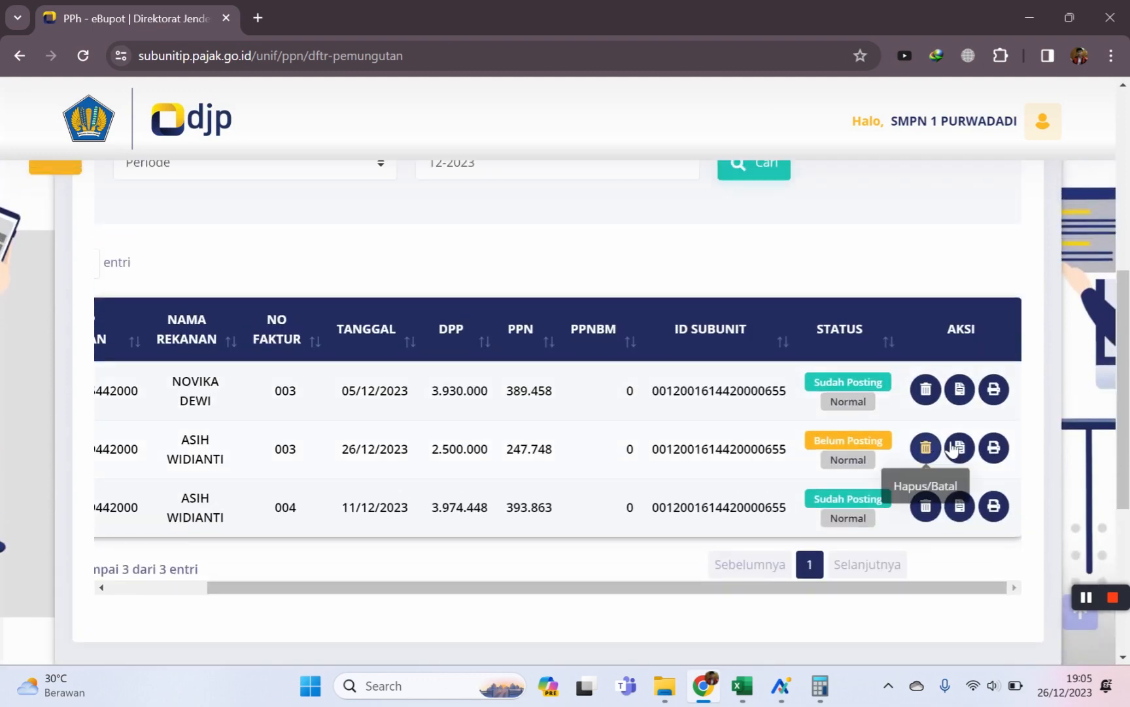
left_click(994, 447)
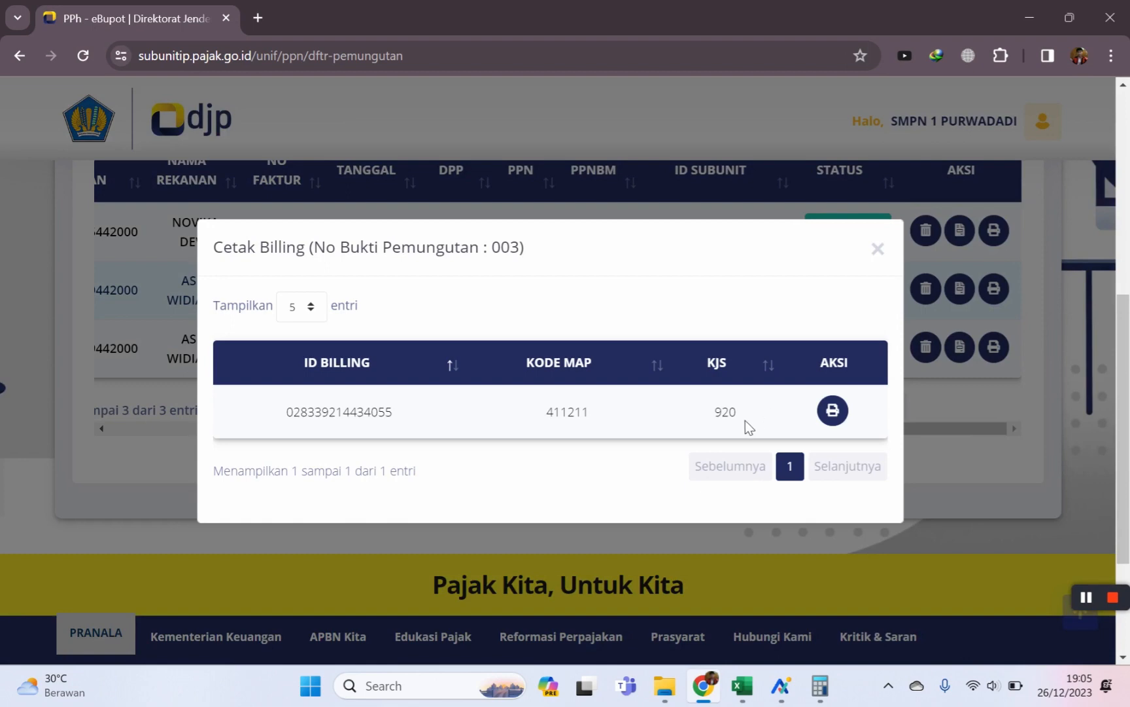
scroll(745, 421, "down", 2)
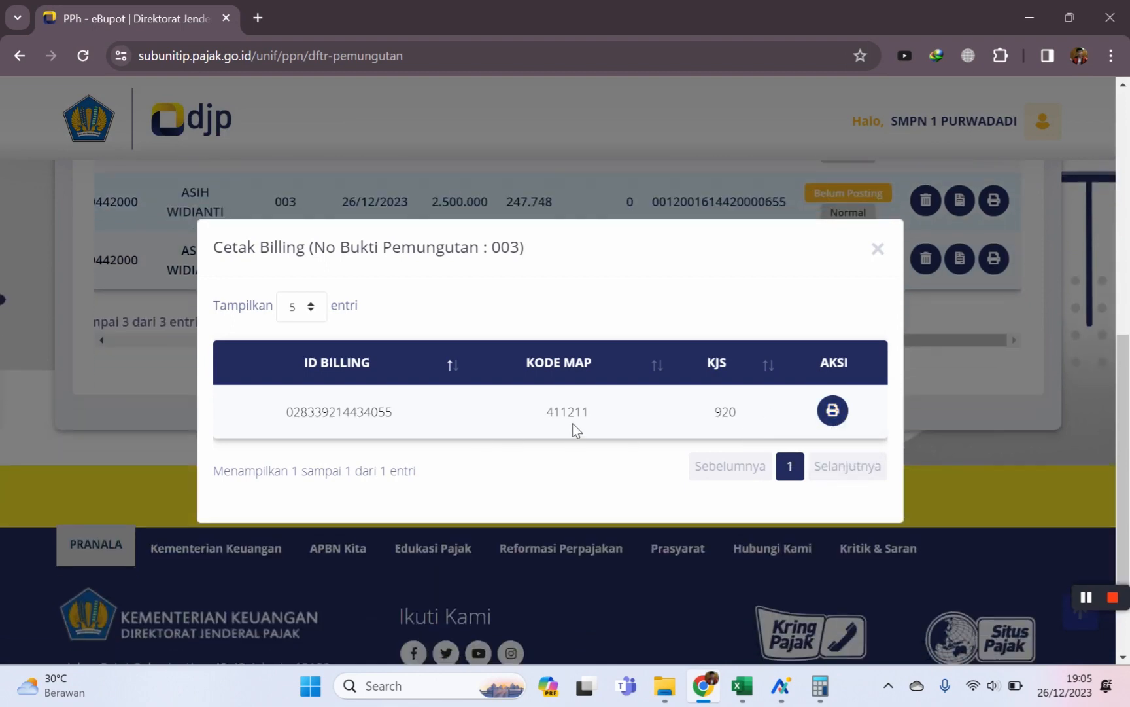
left_click(834, 412)
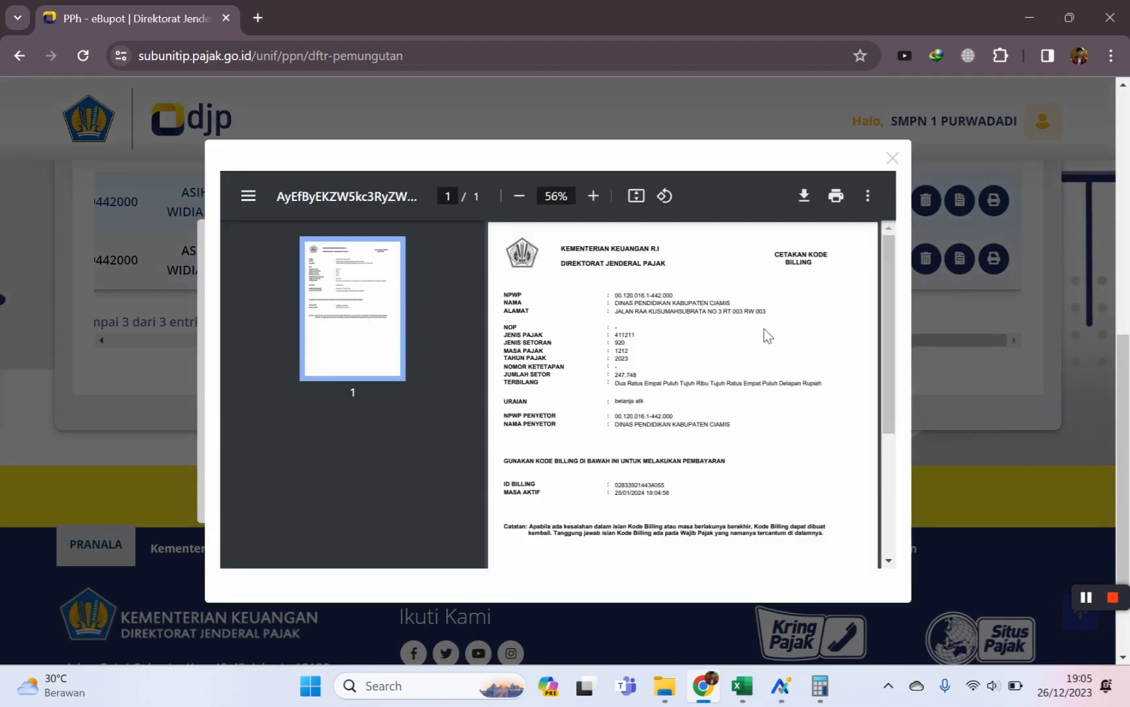
scroll(765, 340, "down", 3)
scroll(759, 405, "down", 2)
scroll(757, 448, "up", 5)
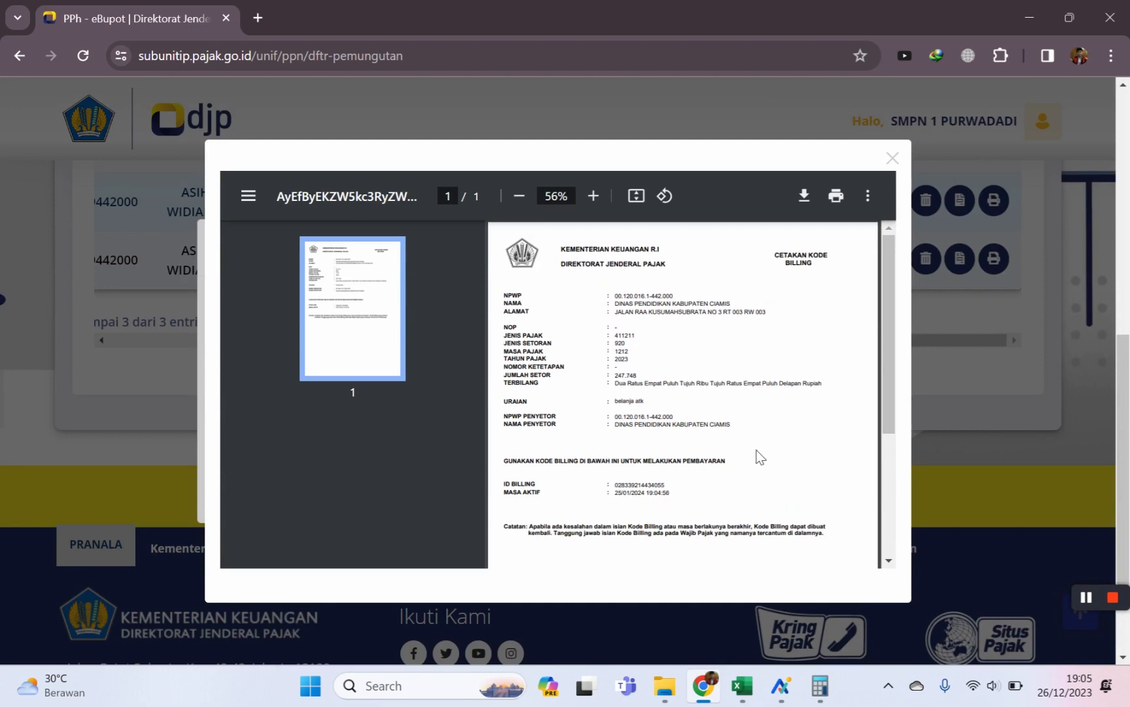
left_click(893, 158)
left_click(879, 250)
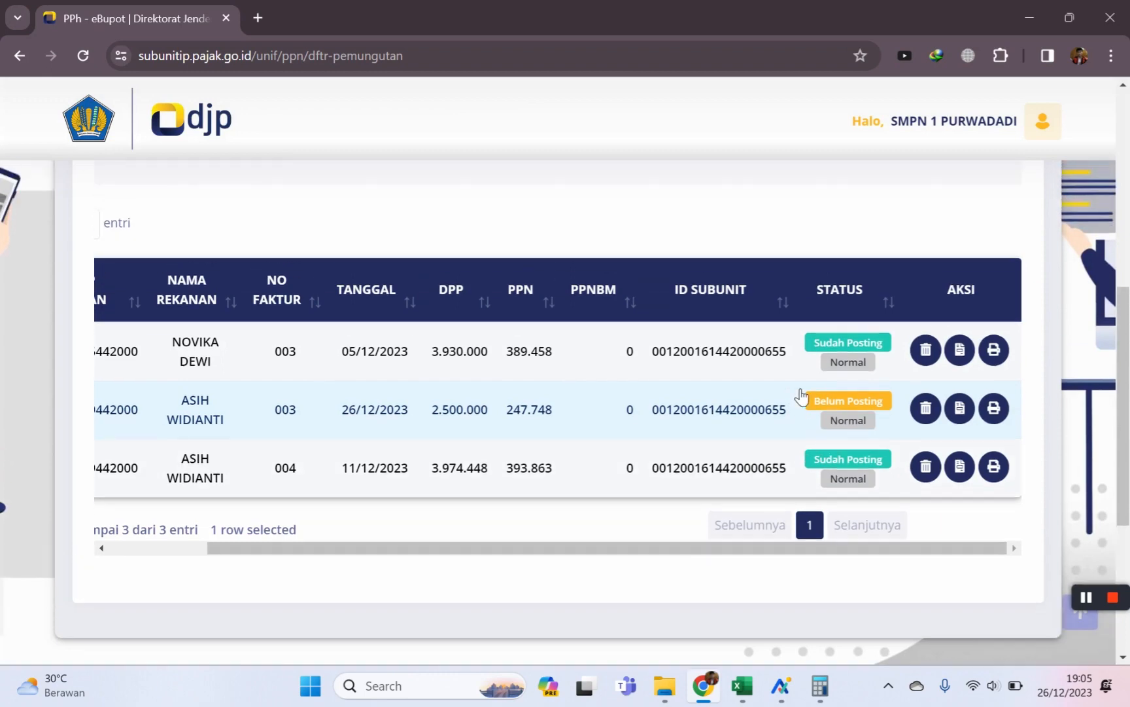
scroll(803, 396, "up", 5)
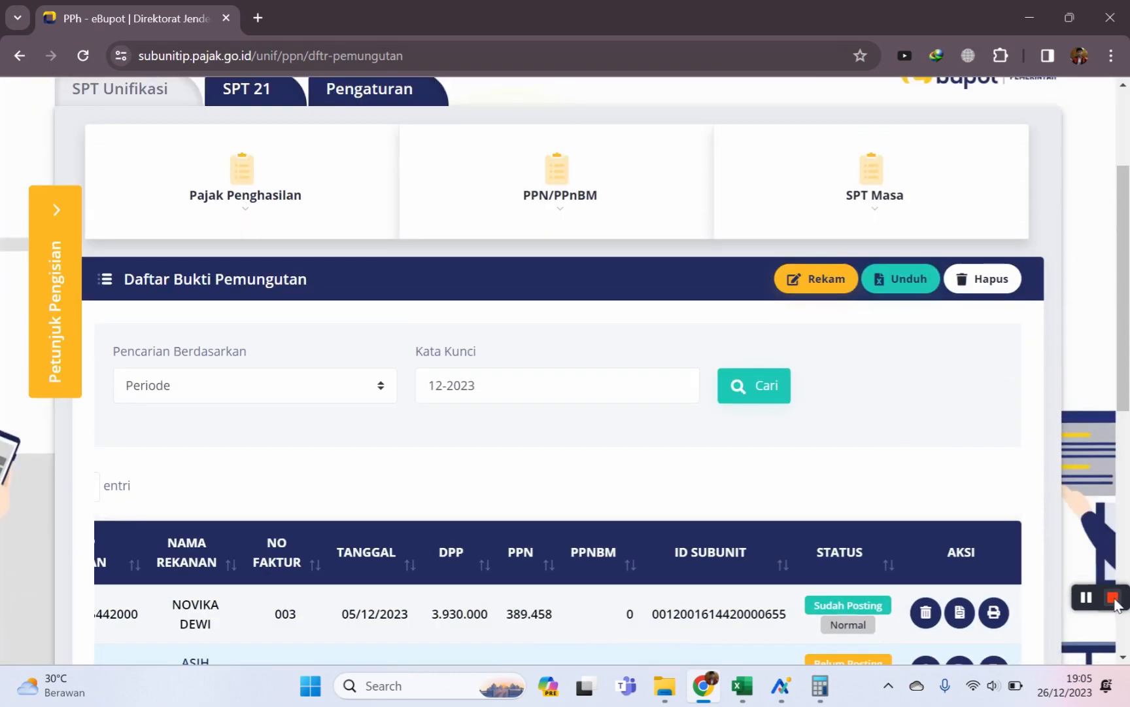